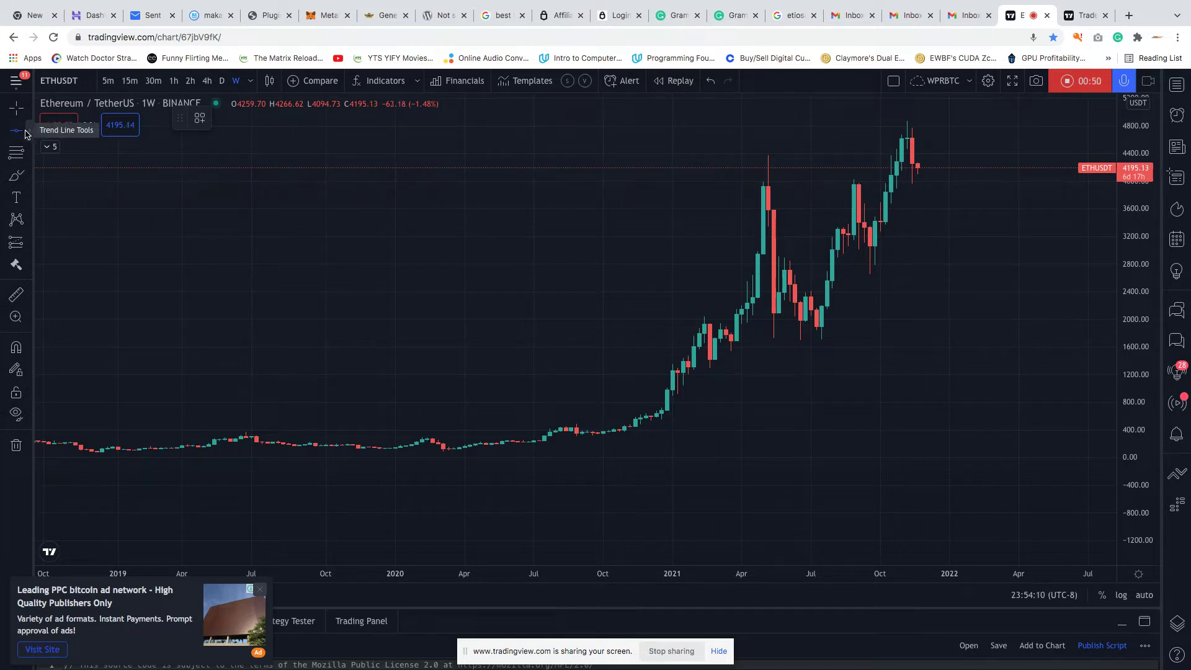
Draw horizontal lines at about 1689, 4400, 2623 and 4850 across the weekly ETHUSDT chart's swing lows and highs
left_click(376, 340)
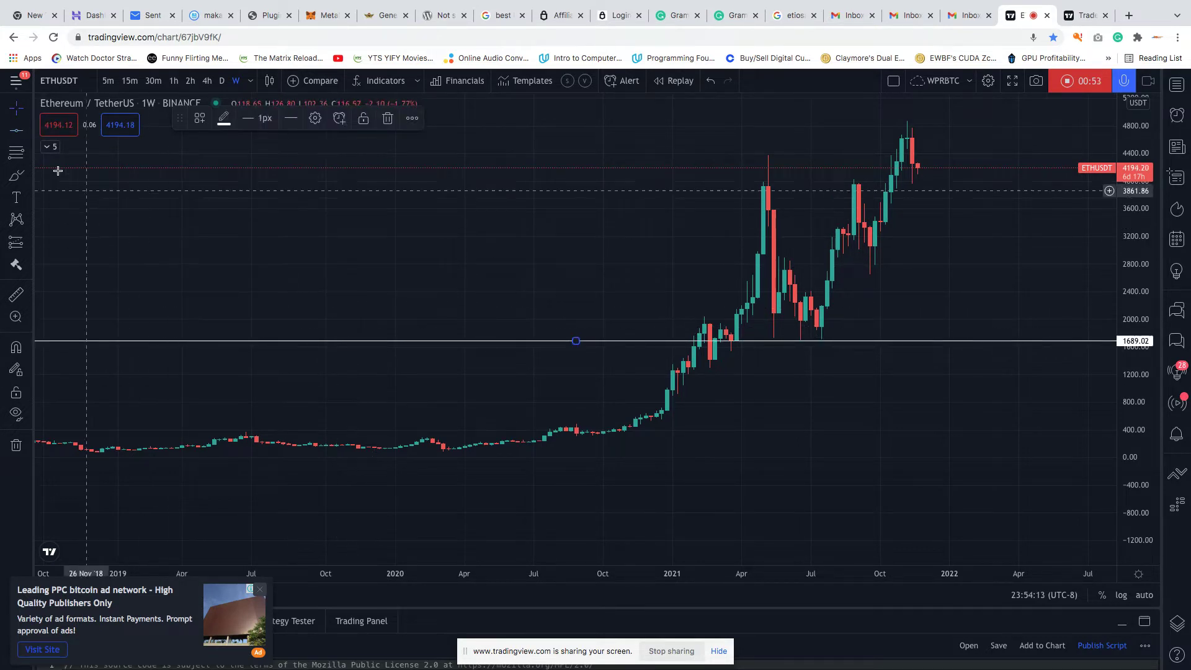
left_click(15, 135)
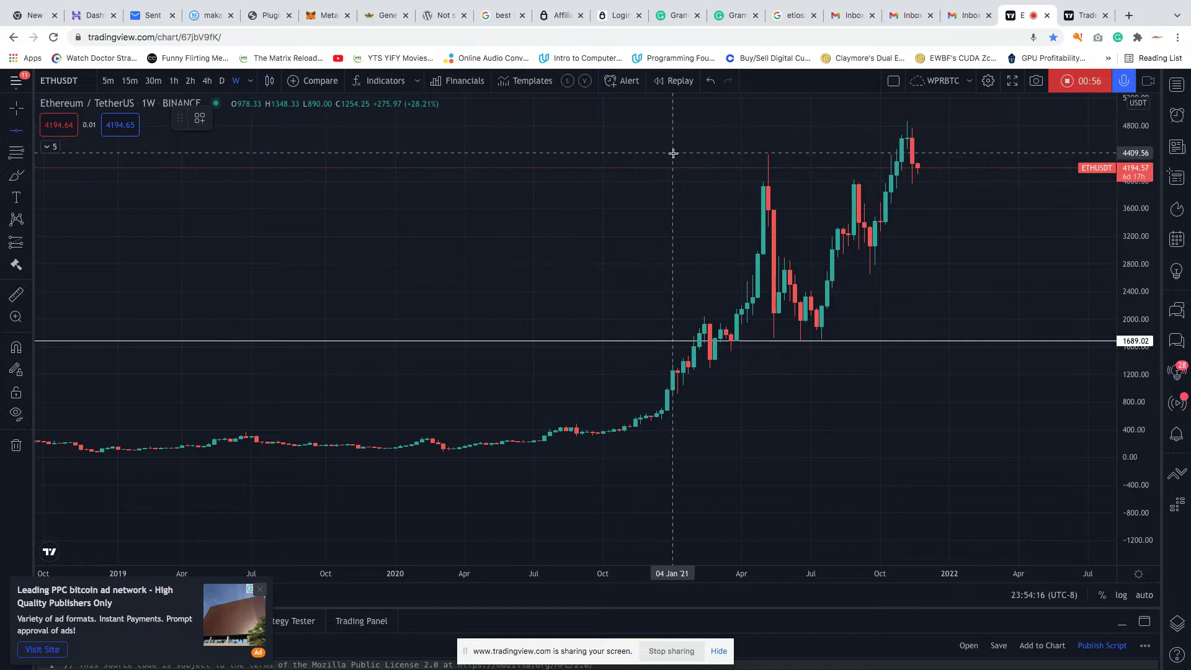
left_click(93, 154)
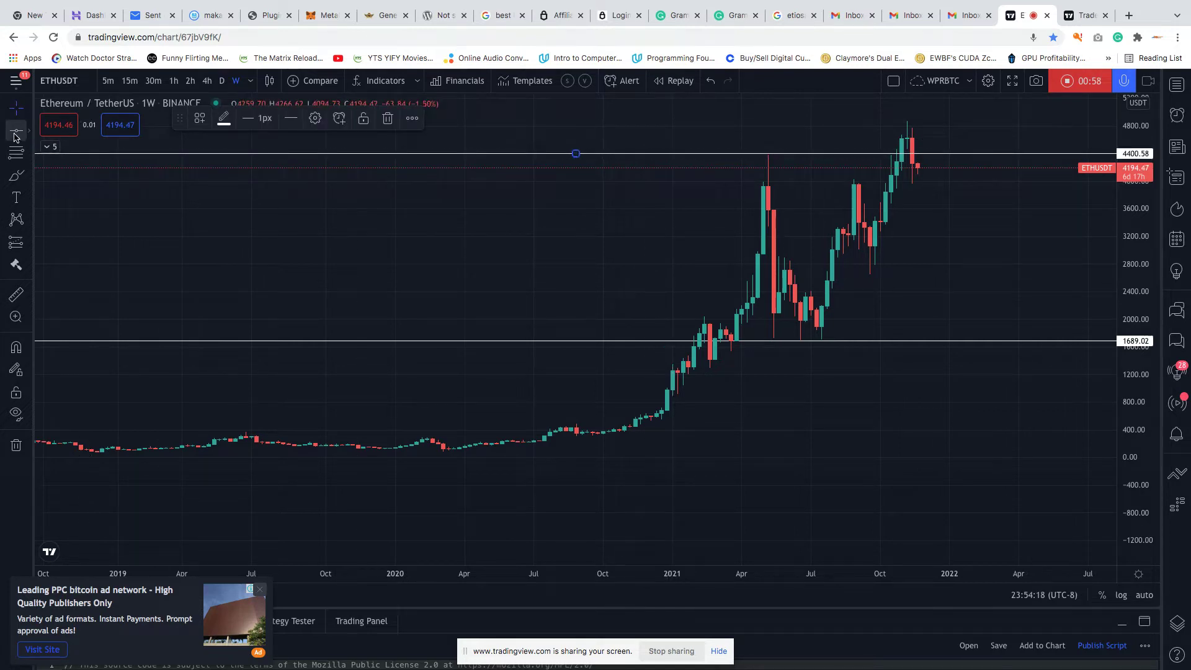
left_click(576, 276)
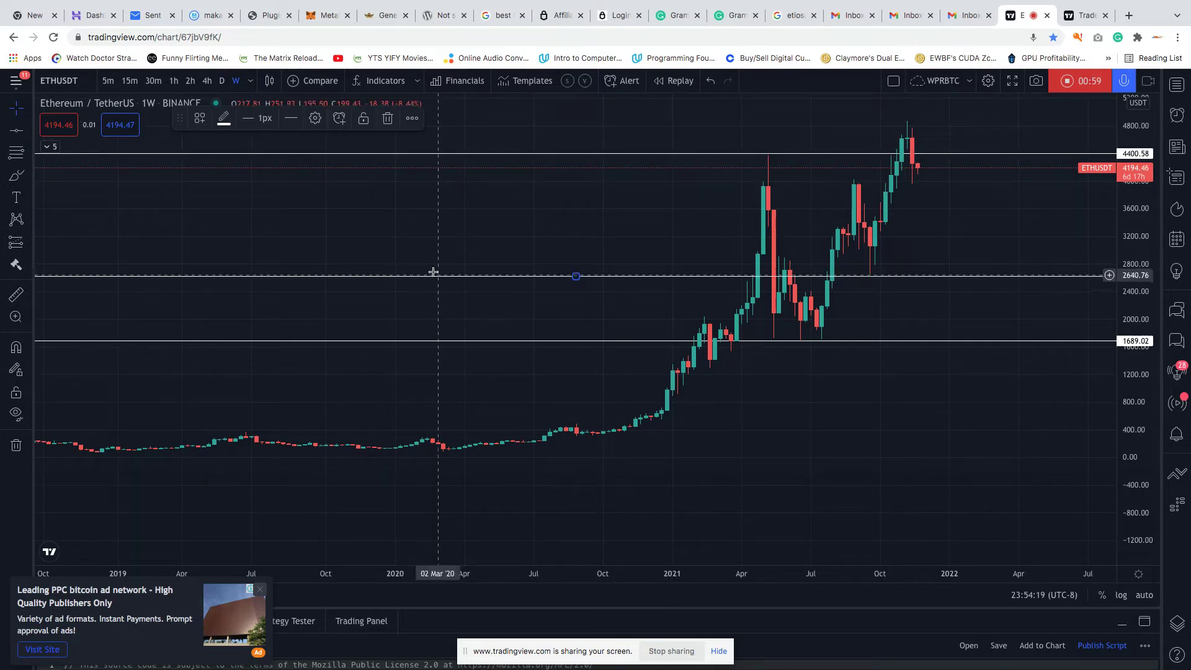
left_click(17, 131)
left_click(654, 127)
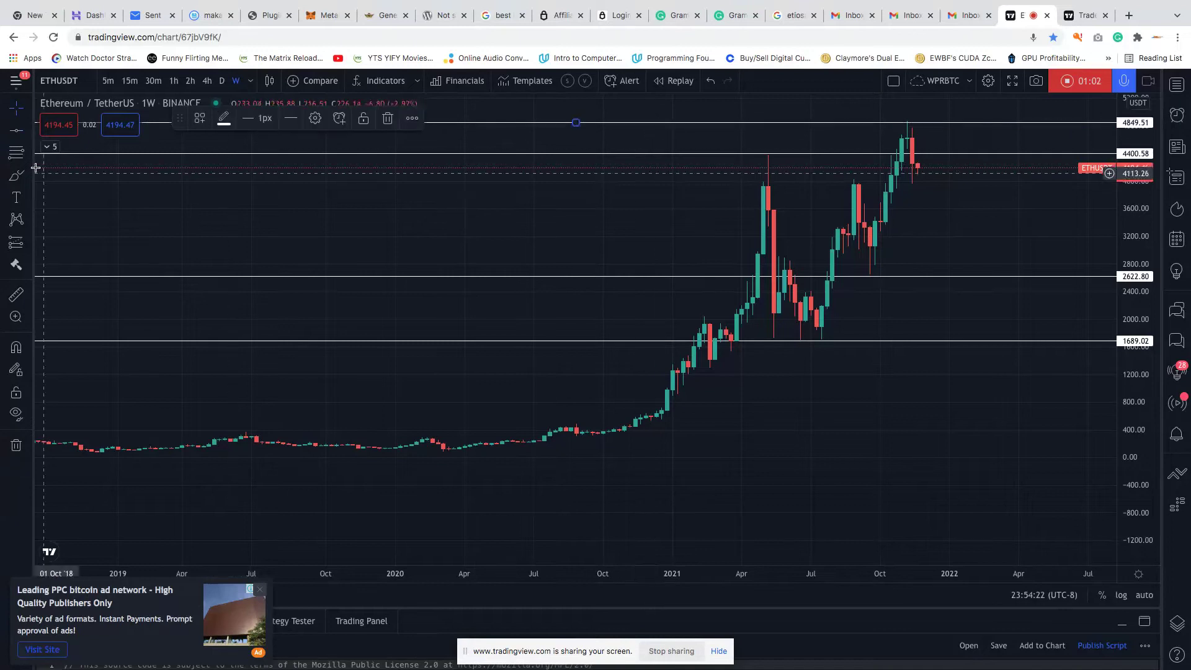
Draw two more horizontal lines at about 91 and 333 around the flat 2018–2020 price base
left_click(16, 130)
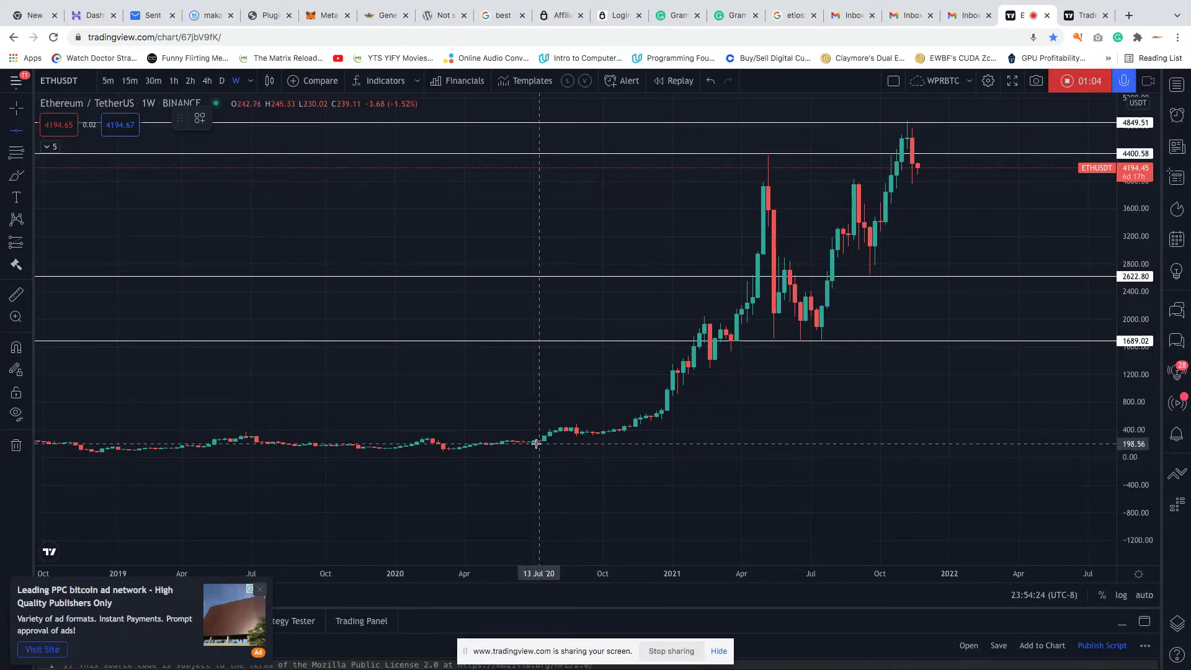
left_click(576, 452)
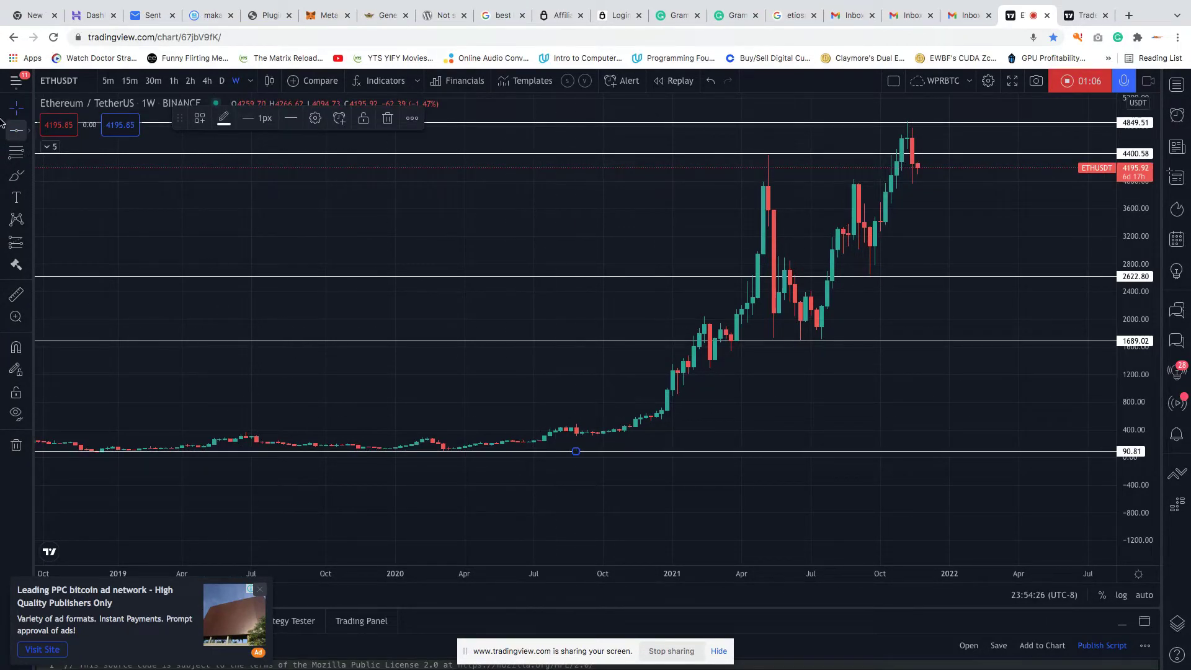
left_click(11, 132)
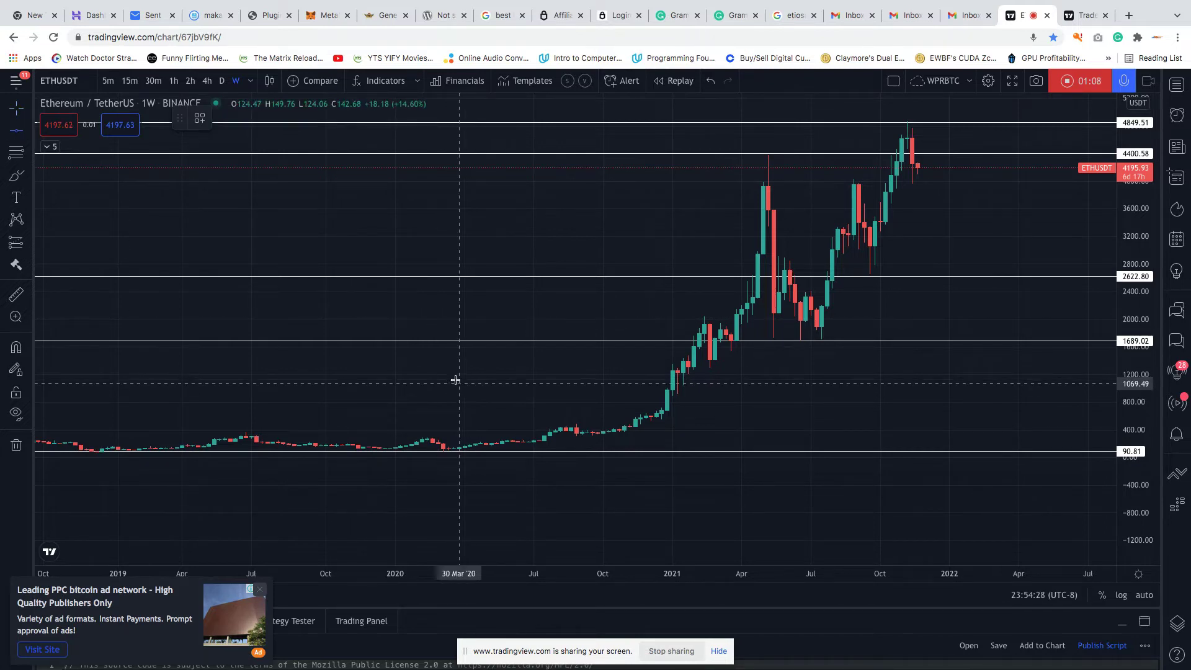
left_click(399, 435)
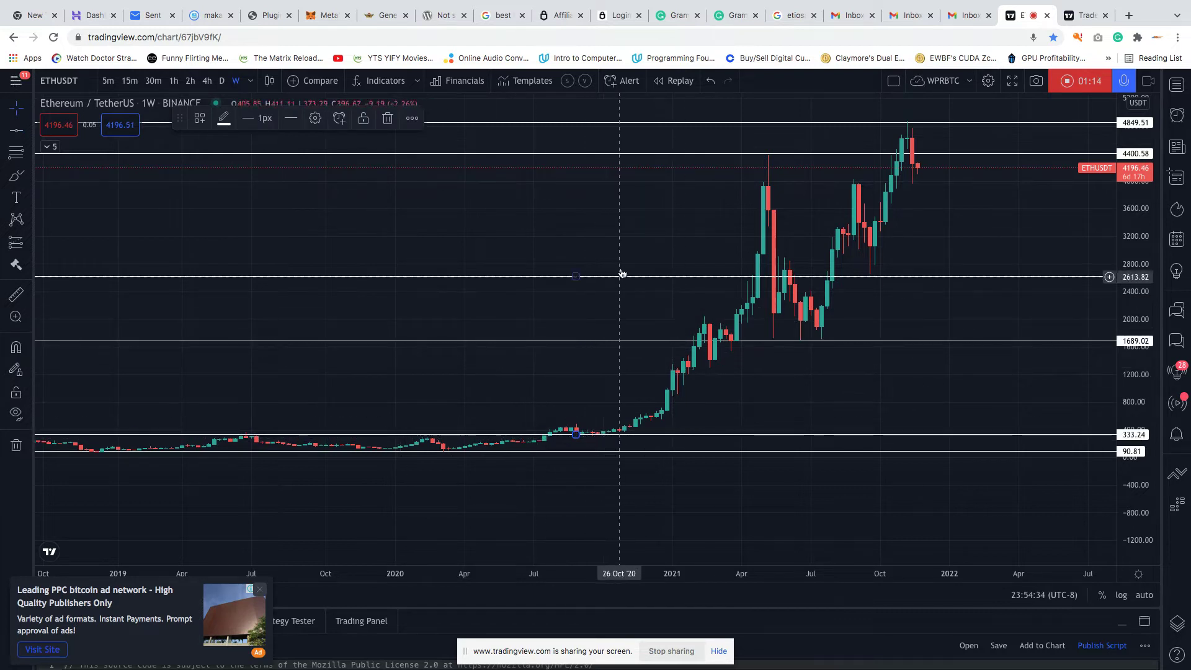
Draw a rectangle over the 2021 price range from November 2020 to May 2022, between about 1635 and 4400
left_click_drag(600, 298, 566, 348)
left_click_drag(569, 295, 563, 297)
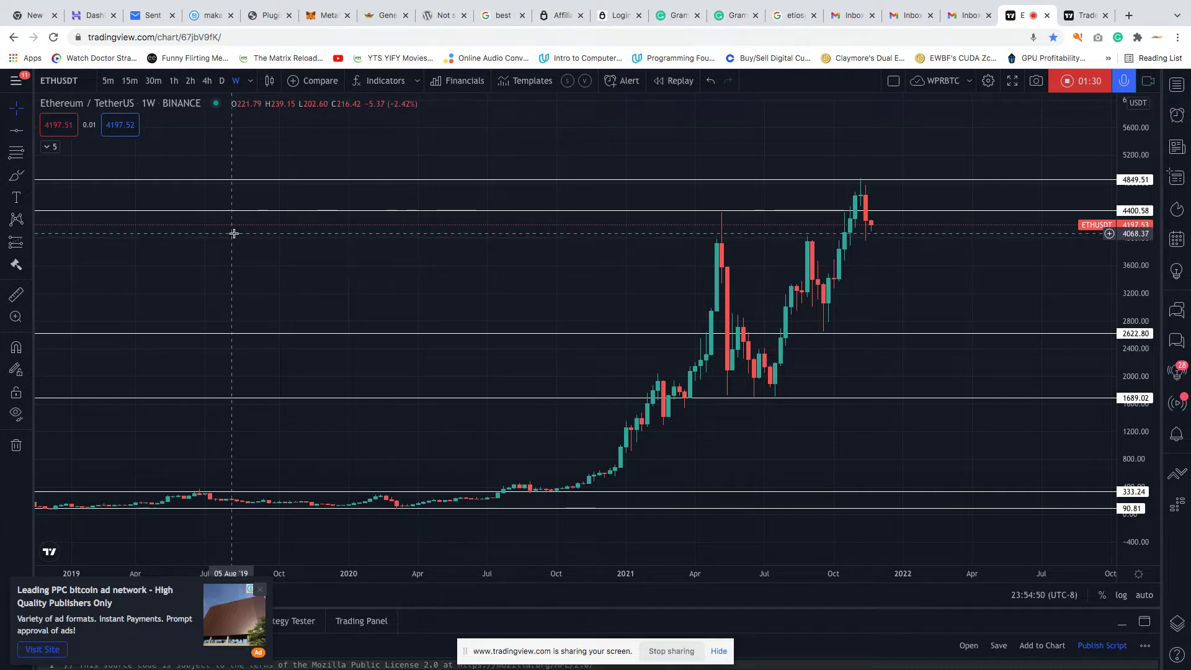
left_click(13, 242)
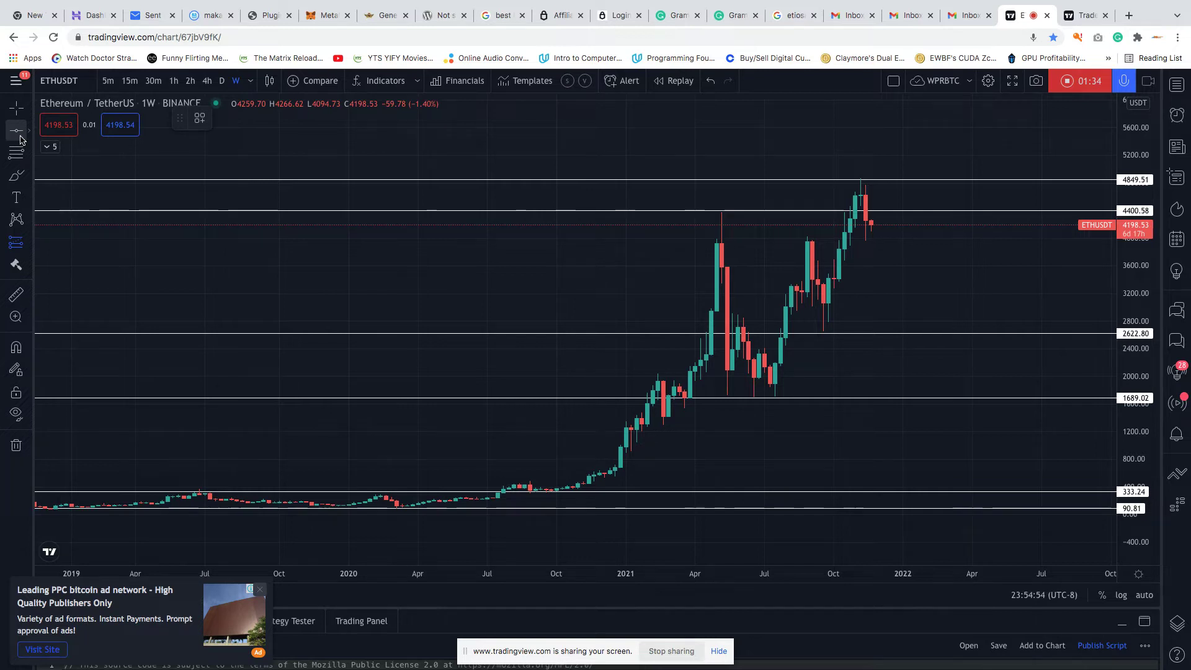
left_click(25, 175)
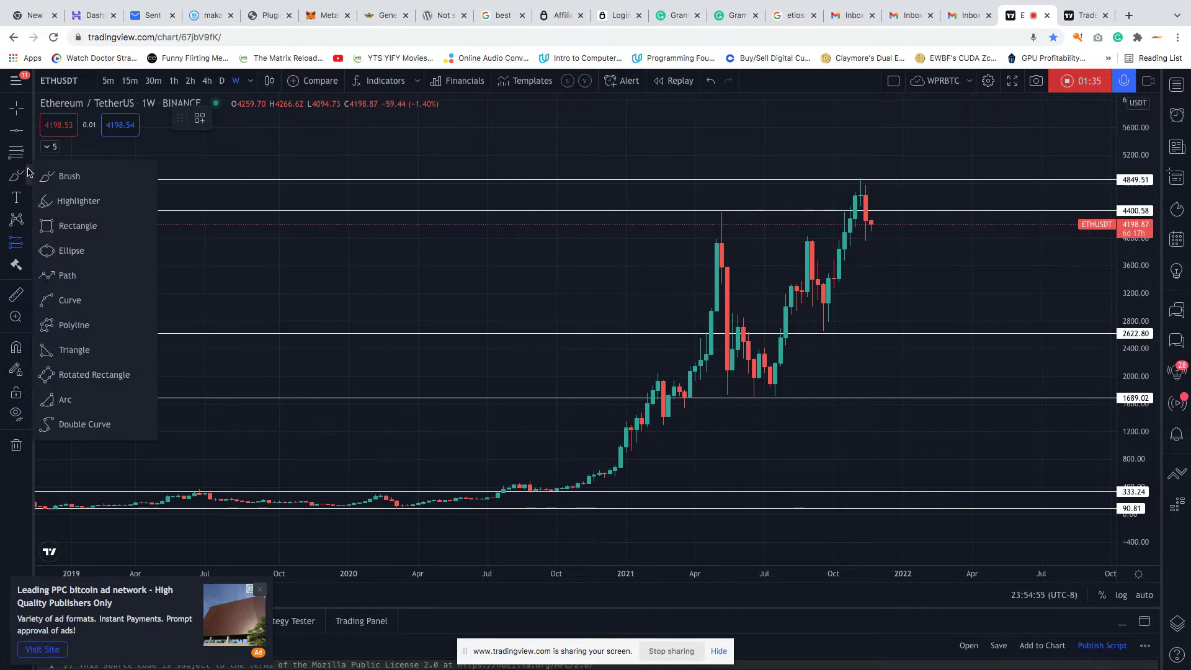
left_click(62, 227)
mouse_move(587, 175)
left_mouse_down()
mouse_move(773, 259)
mouse_move(962, 325)
mouse_move(1003, 402)
left_mouse_up()
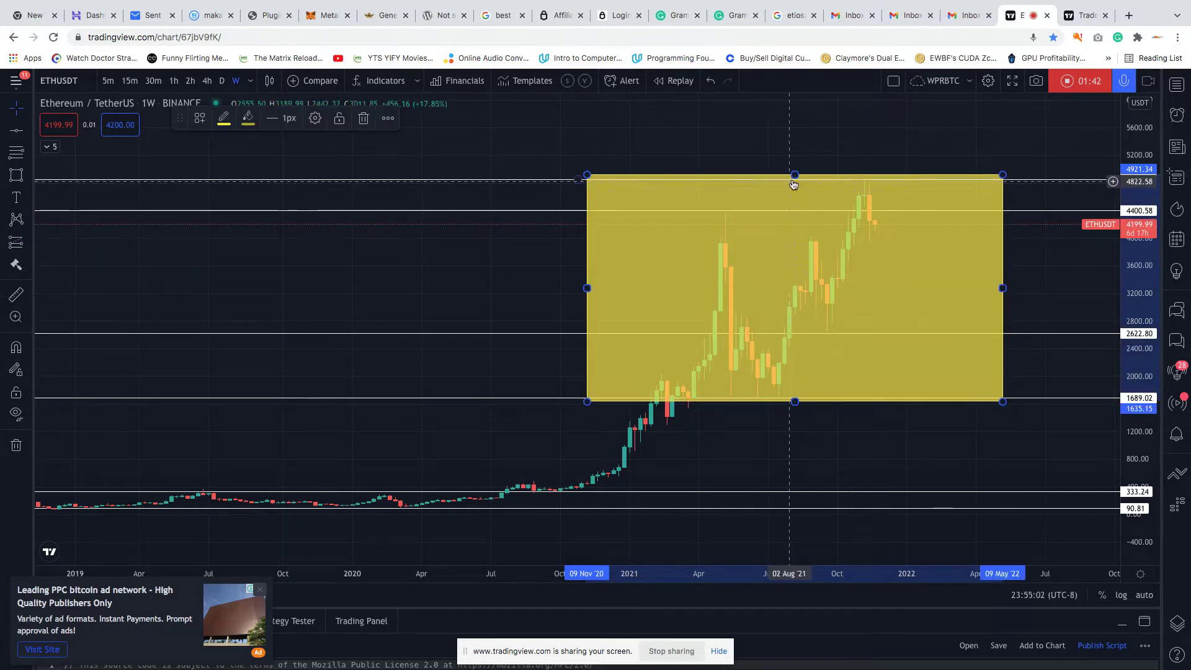
left_click_drag(795, 178, 795, 214)
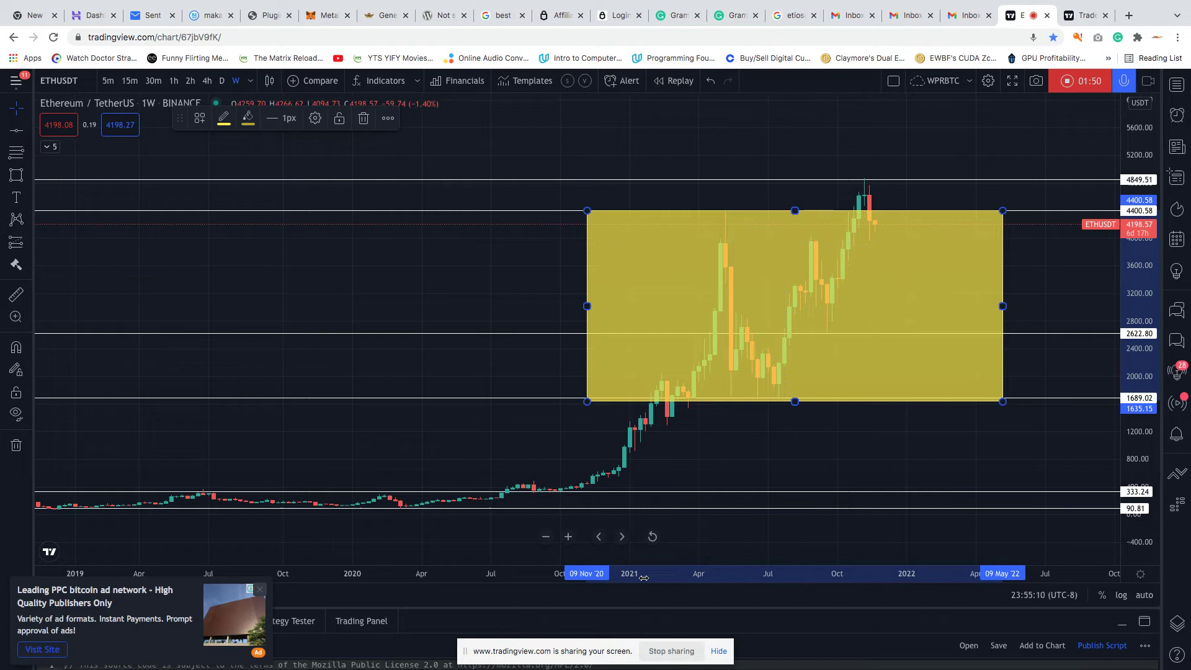
Draw a second rectangle over the low base from March 2018 to January 2021, between about 82 and 324
left_click_drag(643, 577, 140, 402)
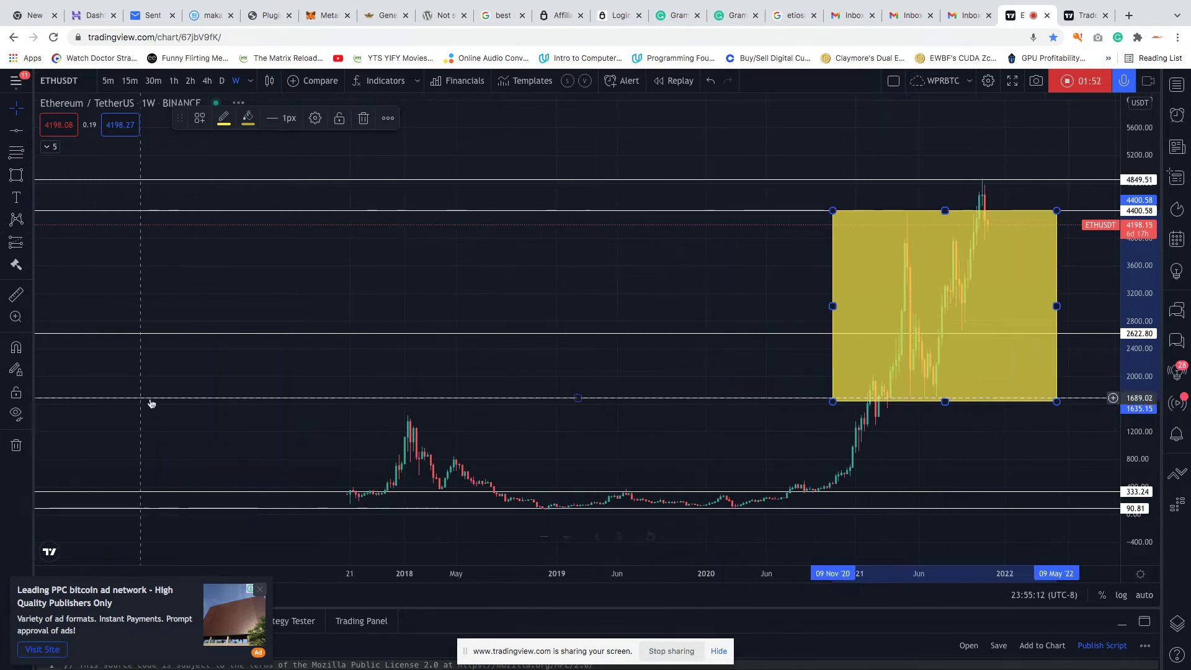
left_click(16, 175)
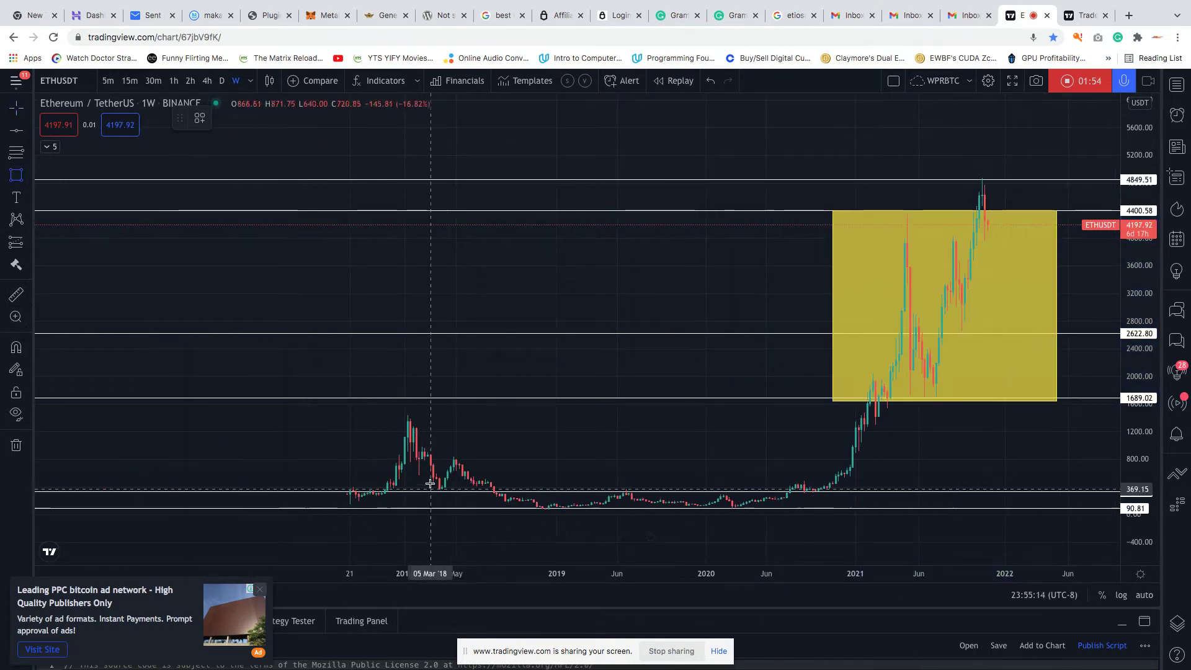
mouse_move(439, 492)
left_mouse_down()
mouse_move(807, 520)
mouse_move(859, 509)
left_mouse_up()
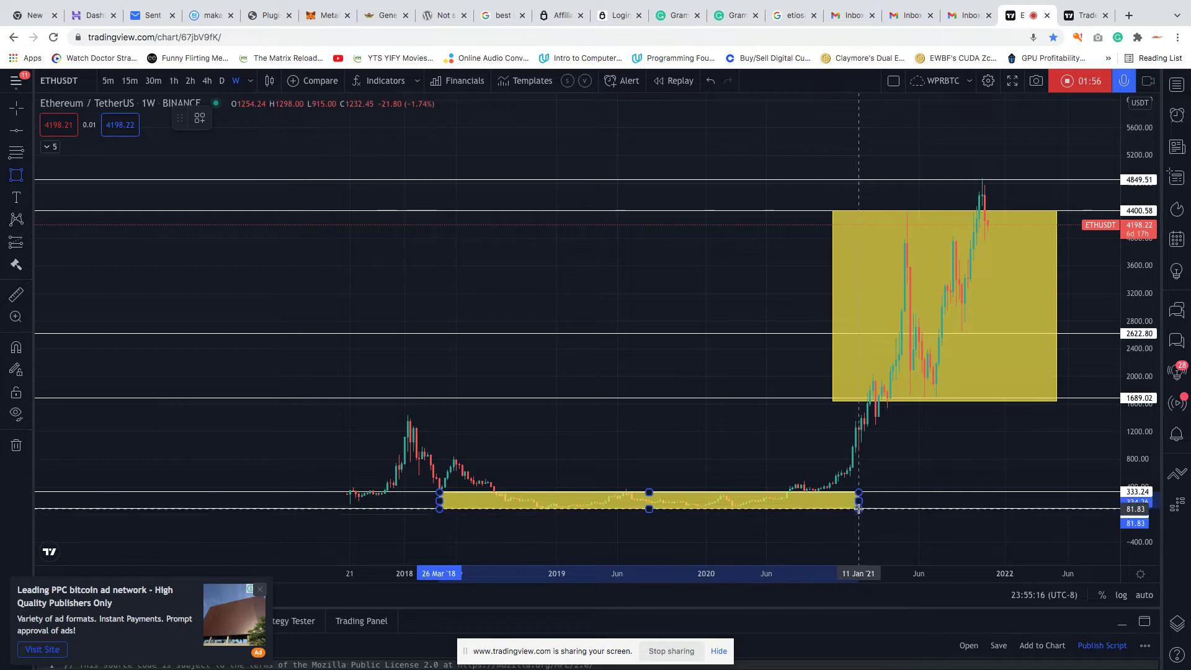
Lower the fill opacity of the low-base rectangle to 36% and deselect it
left_click(247, 117)
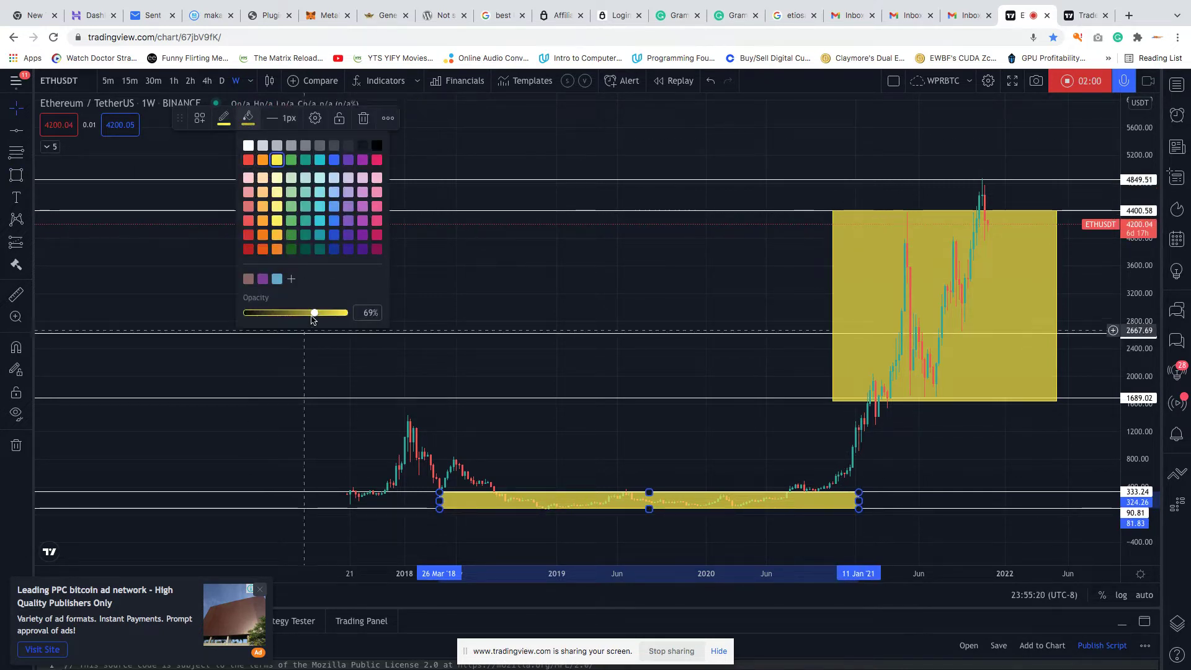
left_click_drag(314, 313, 282, 313)
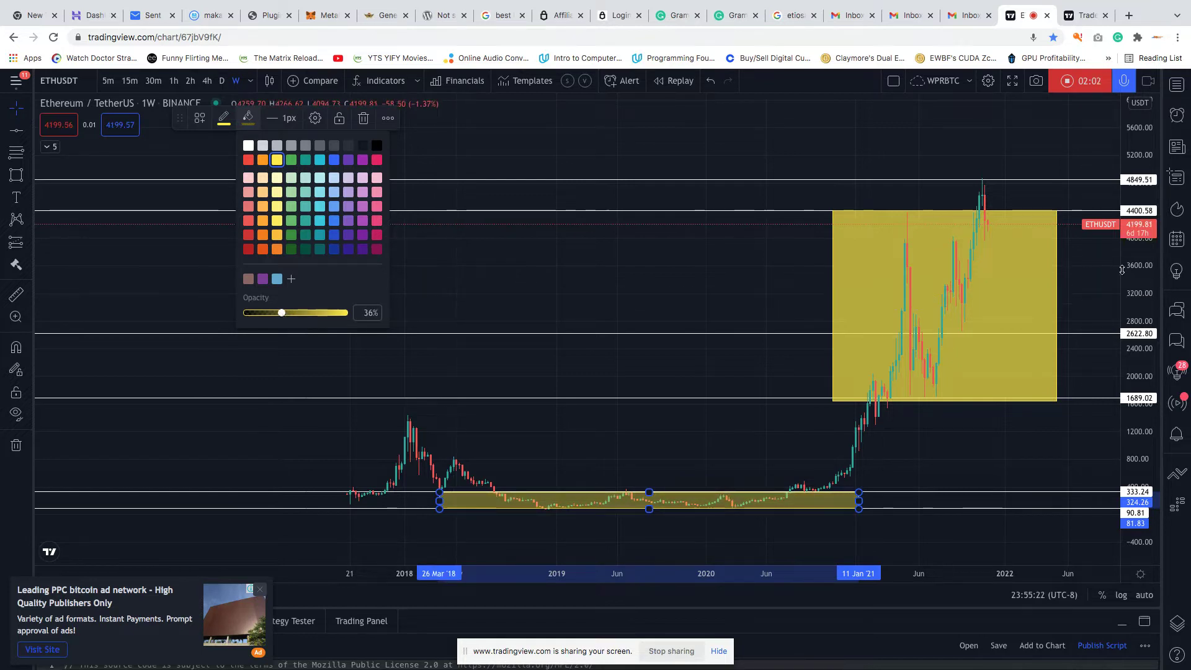
left_click(1067, 256)
Lower the fill opacity of the large 2021 rectangle to 34%
left_click(838, 216)
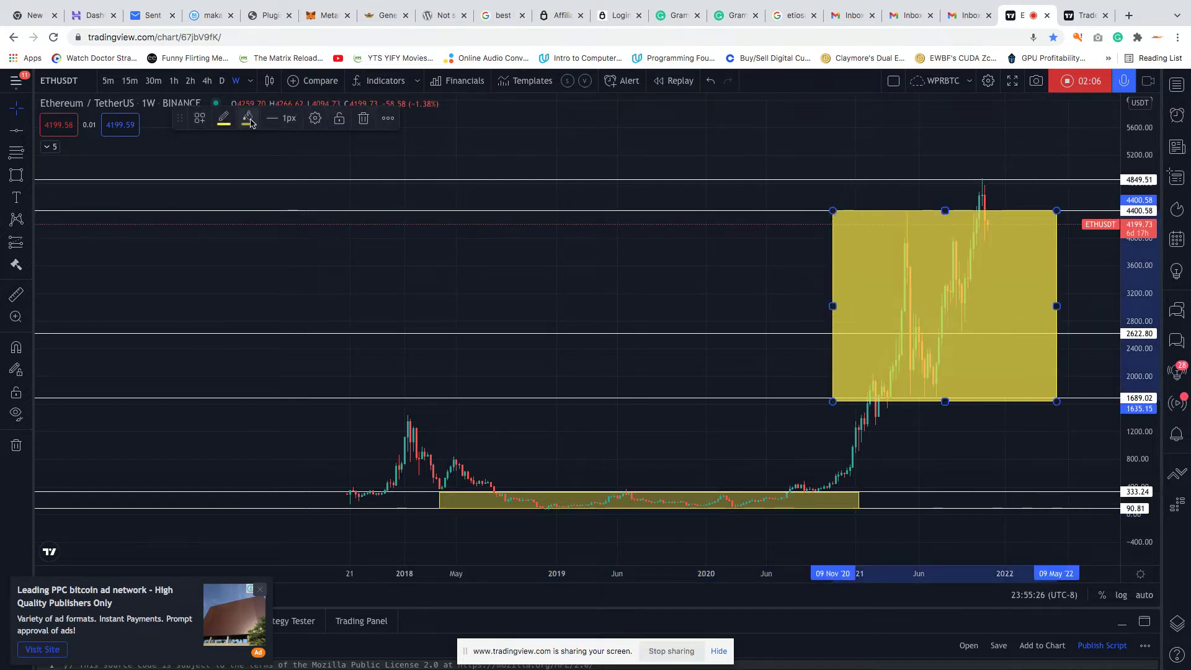
left_click(248, 120)
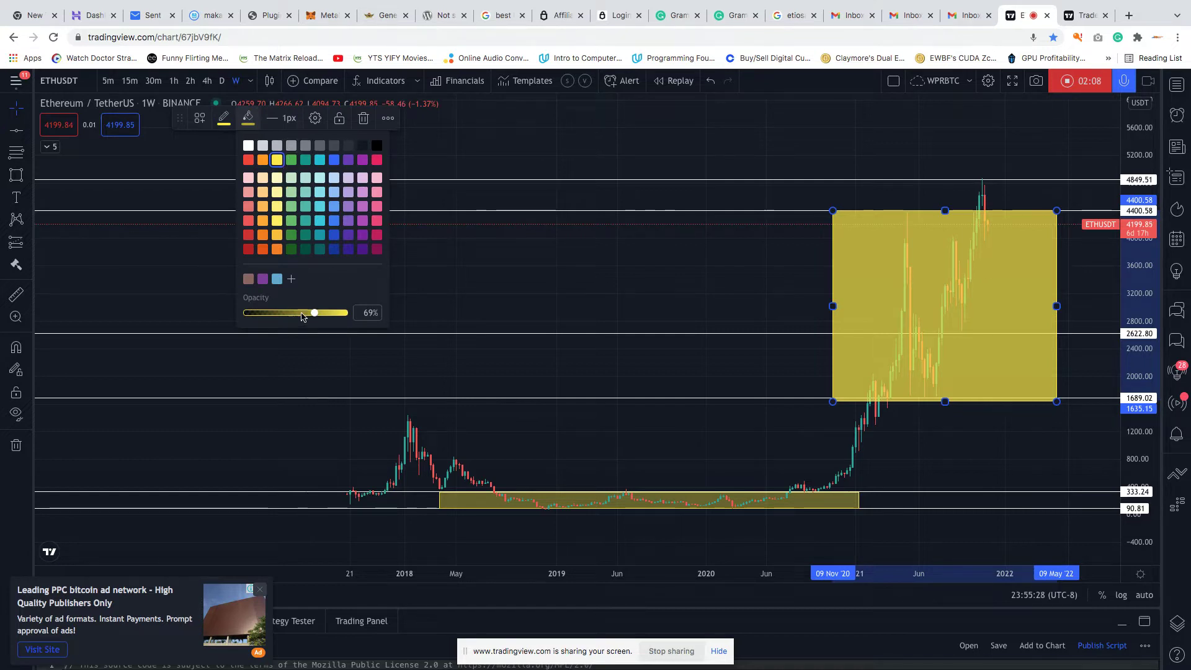
left_click_drag(313, 315, 281, 315)
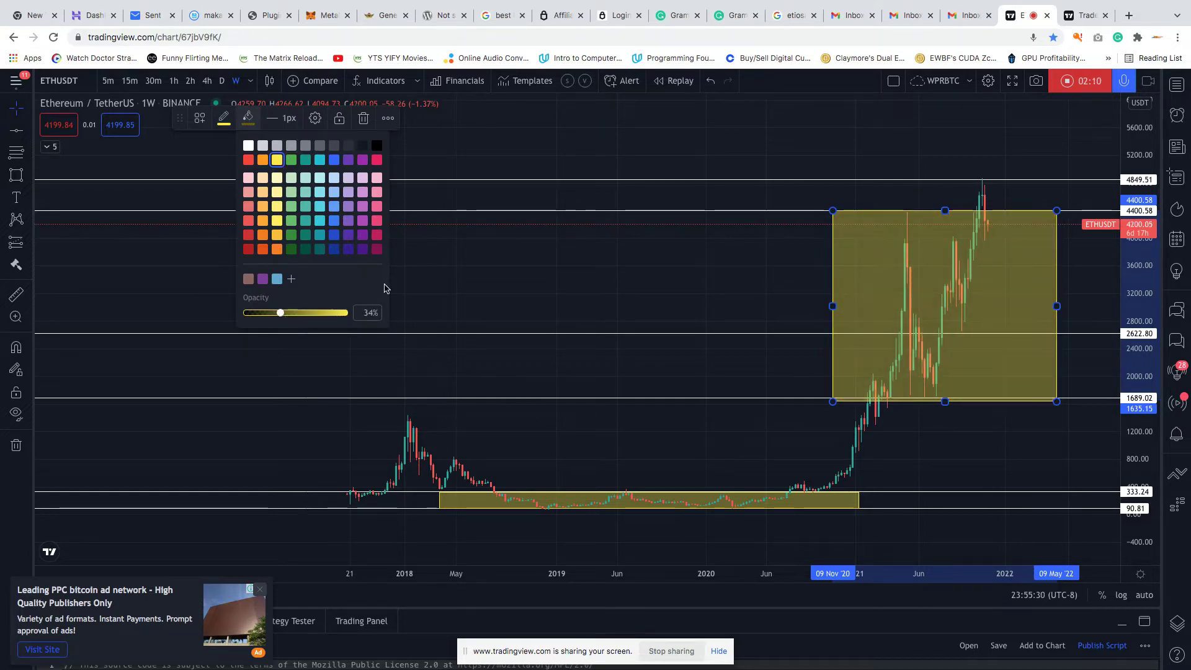
Trace the price swings inside the large rectangle with the Brush tool and circle the peak above it
left_click(30, 130)
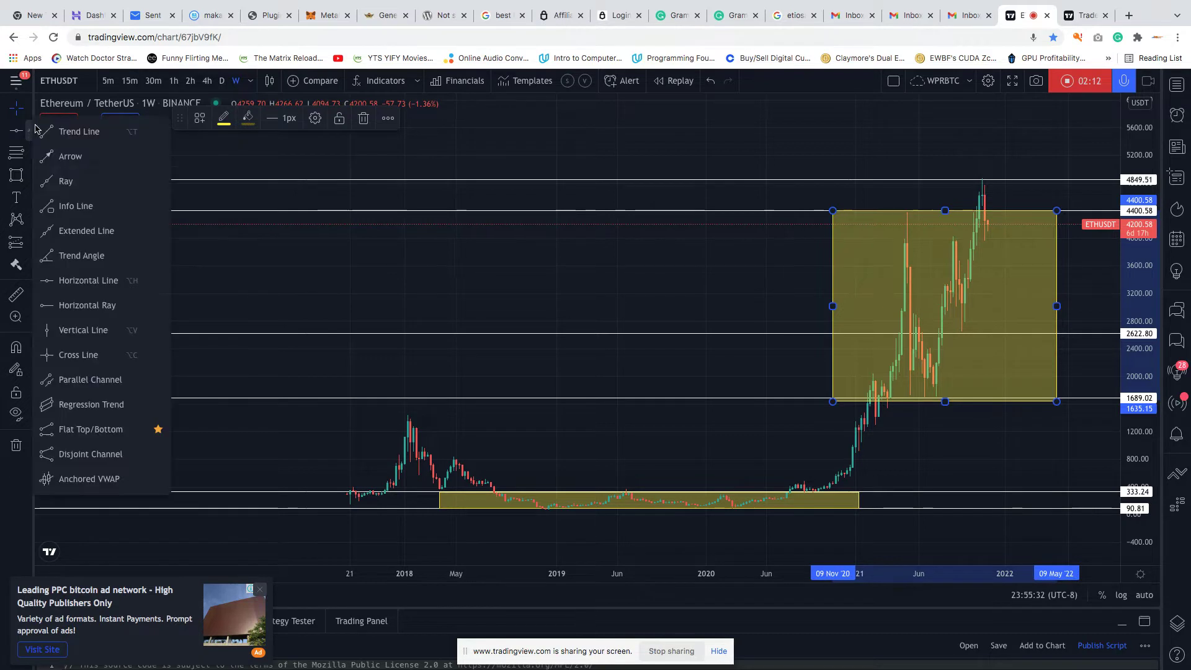
left_click(29, 175)
left_click(53, 180)
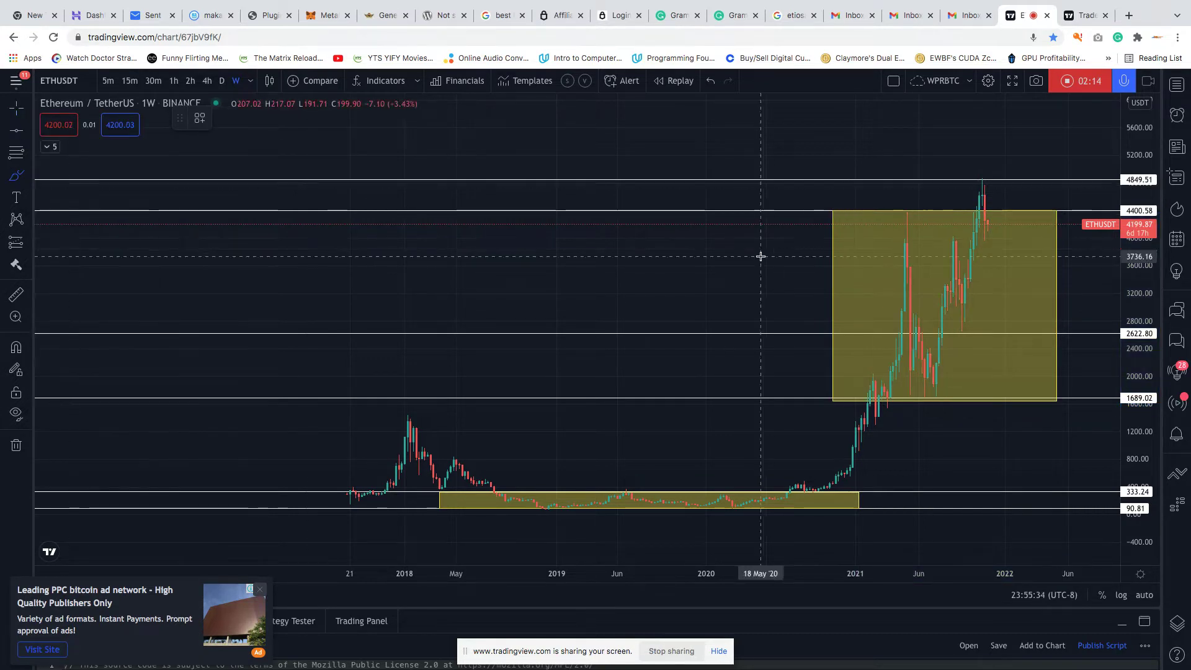
mouse_move(877, 398)
left_mouse_down()
mouse_move(910, 214)
mouse_move(937, 397)
mouse_move(953, 251)
mouse_move(961, 320)
mouse_move(969, 198)
mouse_move(984, 180)
mouse_move(993, 189)
left_mouse_up()
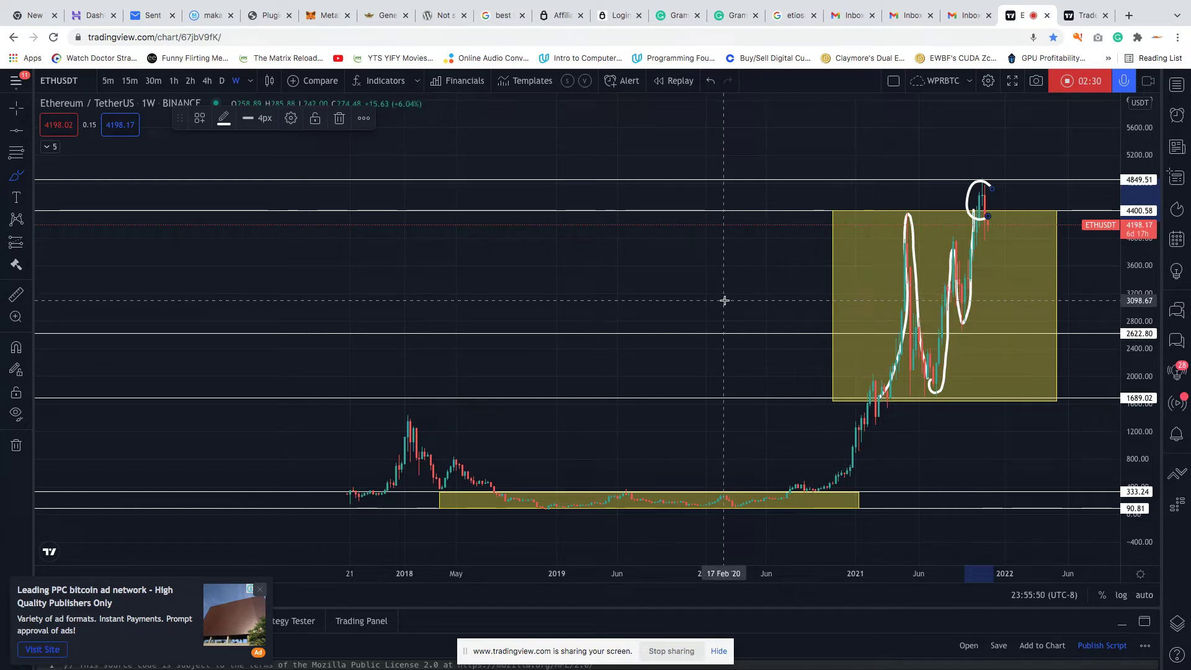
Undo the brush strokes over the price swings and the peak
left_click(714, 87)
left_click(715, 86)
left_click(715, 86)
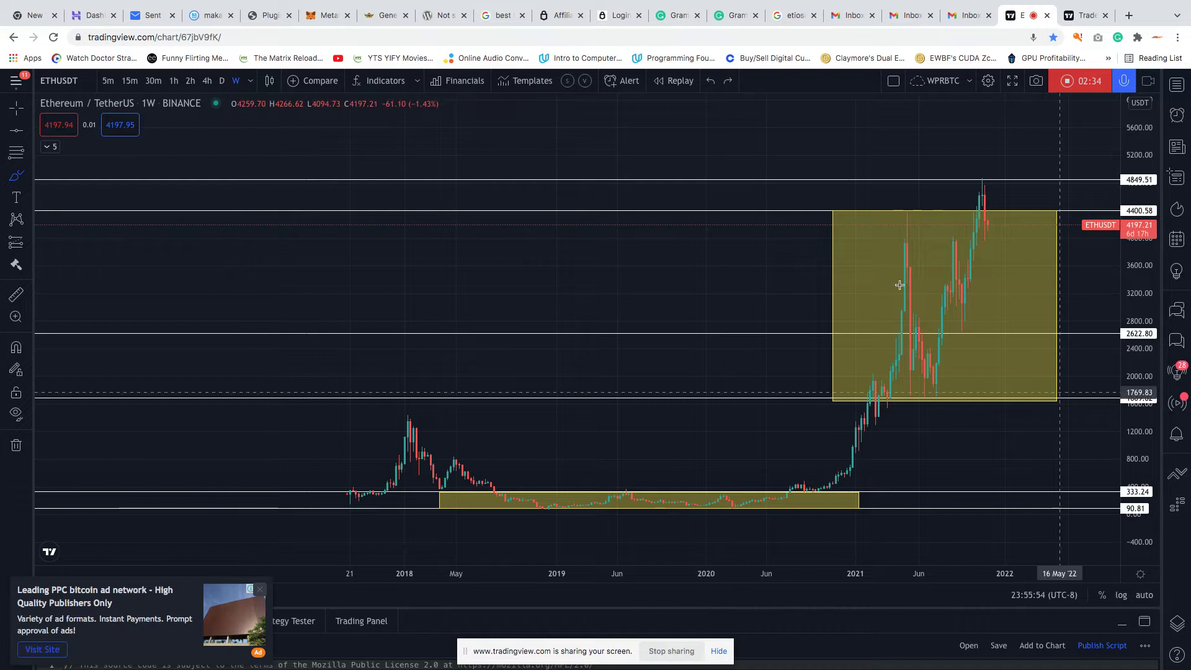
Circle the latest candle and the all-time-high peak with the Brush tool, and undo the circles
mouse_move(995, 219)
left_mouse_down()
mouse_move(976, 223)
mouse_move(995, 217)
left_mouse_up()
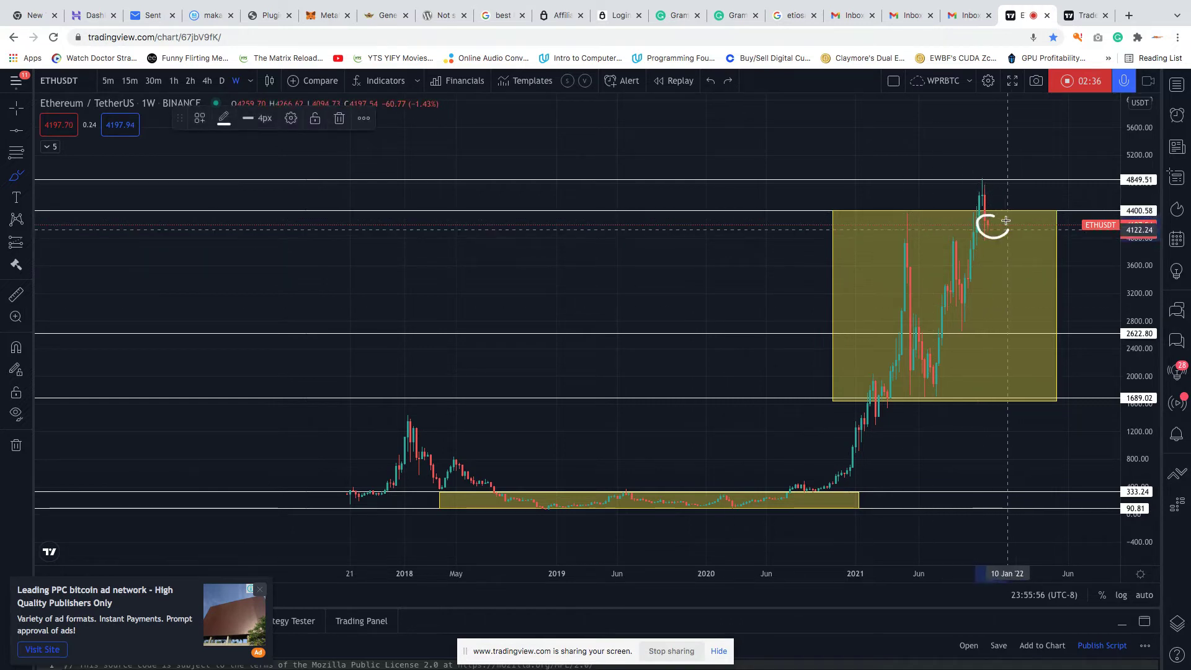
mouse_move(981, 174)
left_mouse_down()
mouse_move(969, 189)
mouse_move(987, 203)
mouse_move(978, 174)
left_mouse_up()
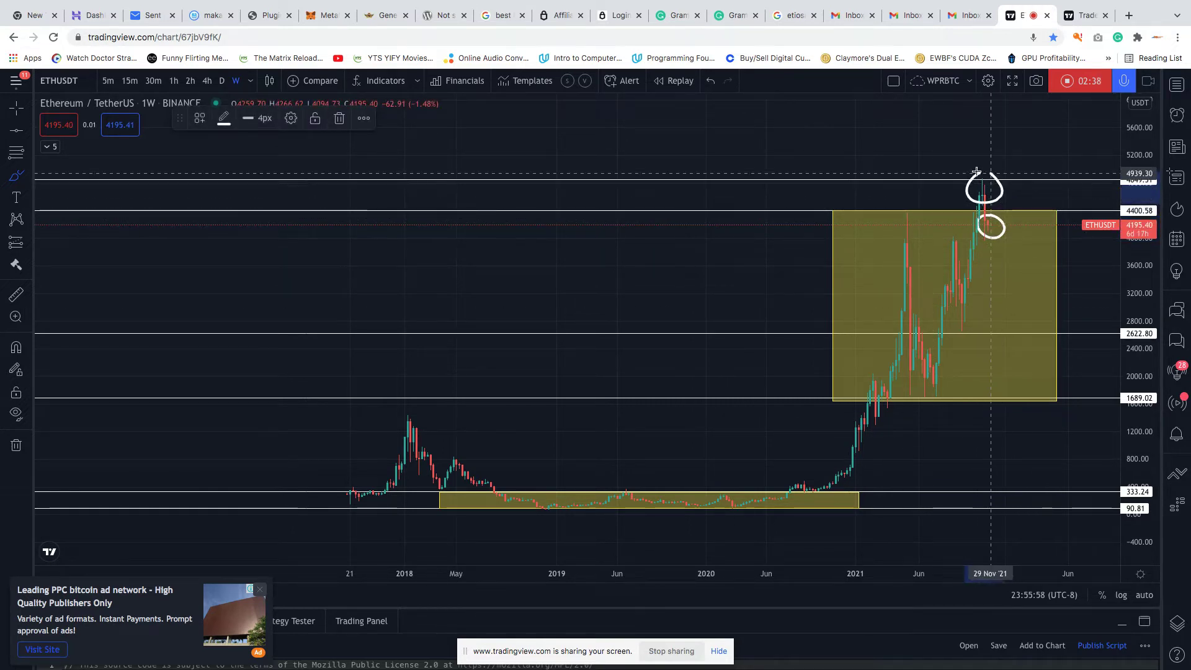
left_click(708, 83)
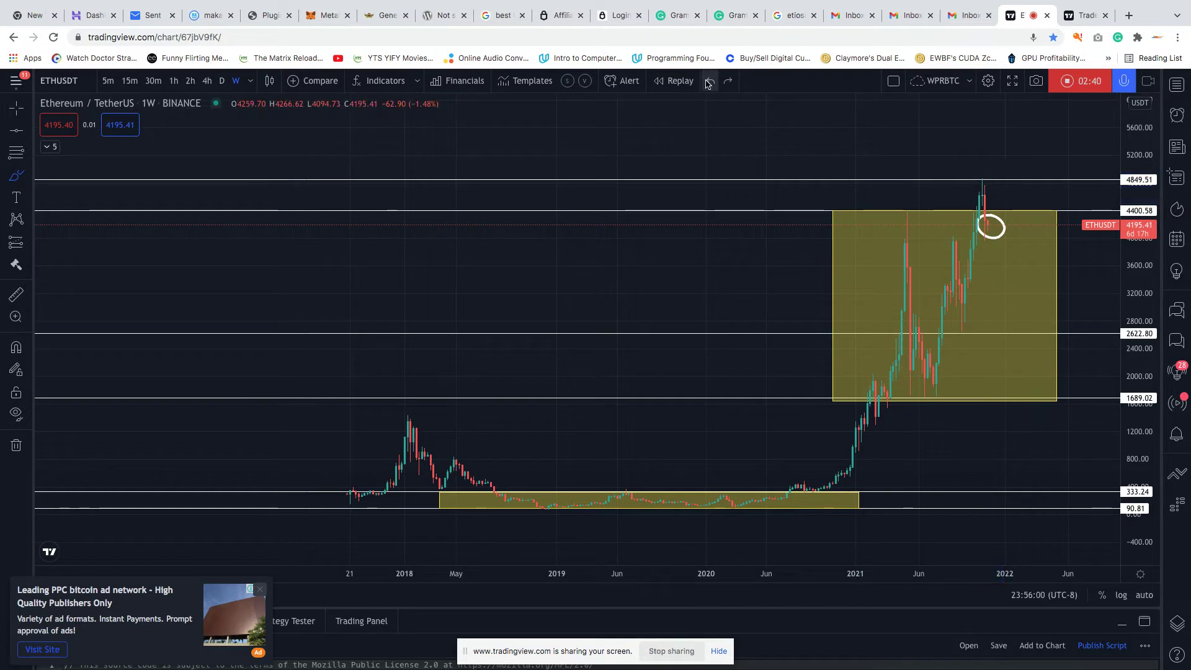
Draw a thin rectangle along the large rectangle's lower edge, spanning its full width between about 1707 and 2030
left_click(560, 537)
left_click(564, 538)
left_click(565, 538)
left_click(564, 538)
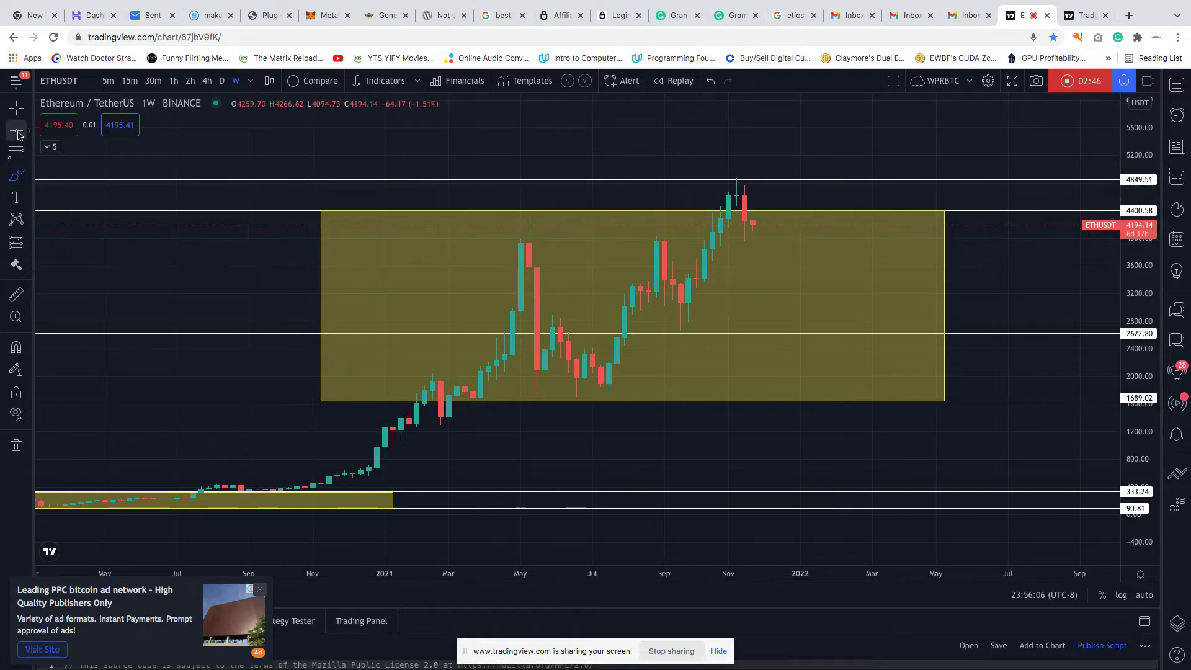
left_click(29, 174)
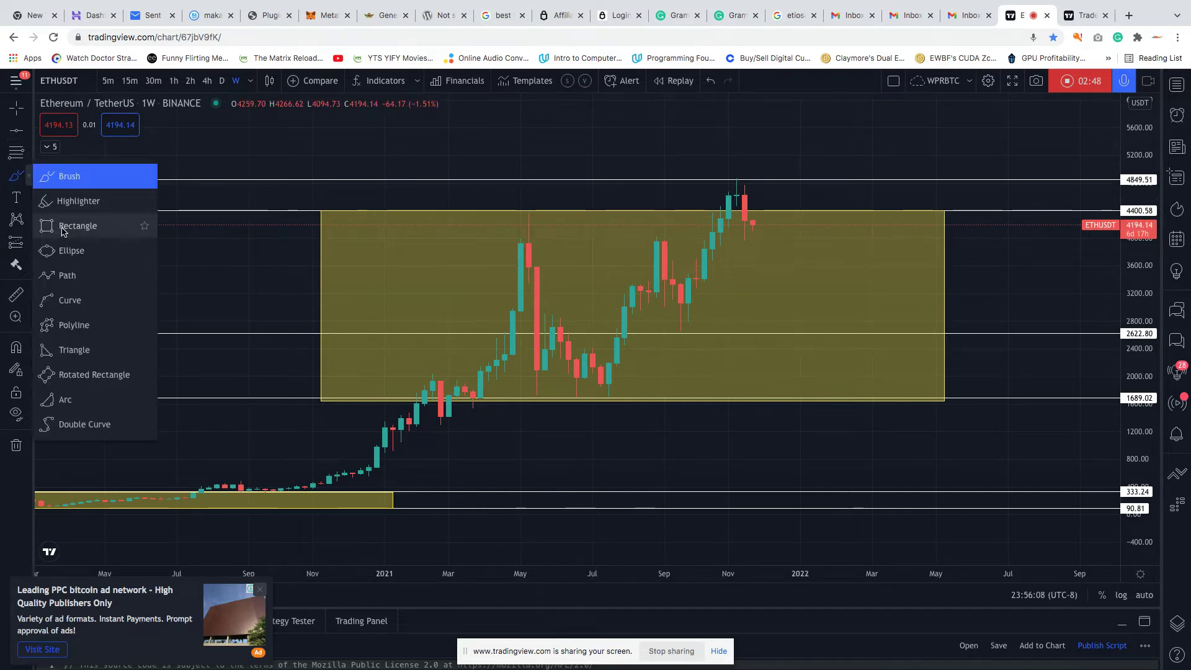
left_click(64, 228)
mouse_move(344, 374)
left_mouse_down()
mouse_move(598, 399)
mouse_move(944, 396)
left_mouse_up()
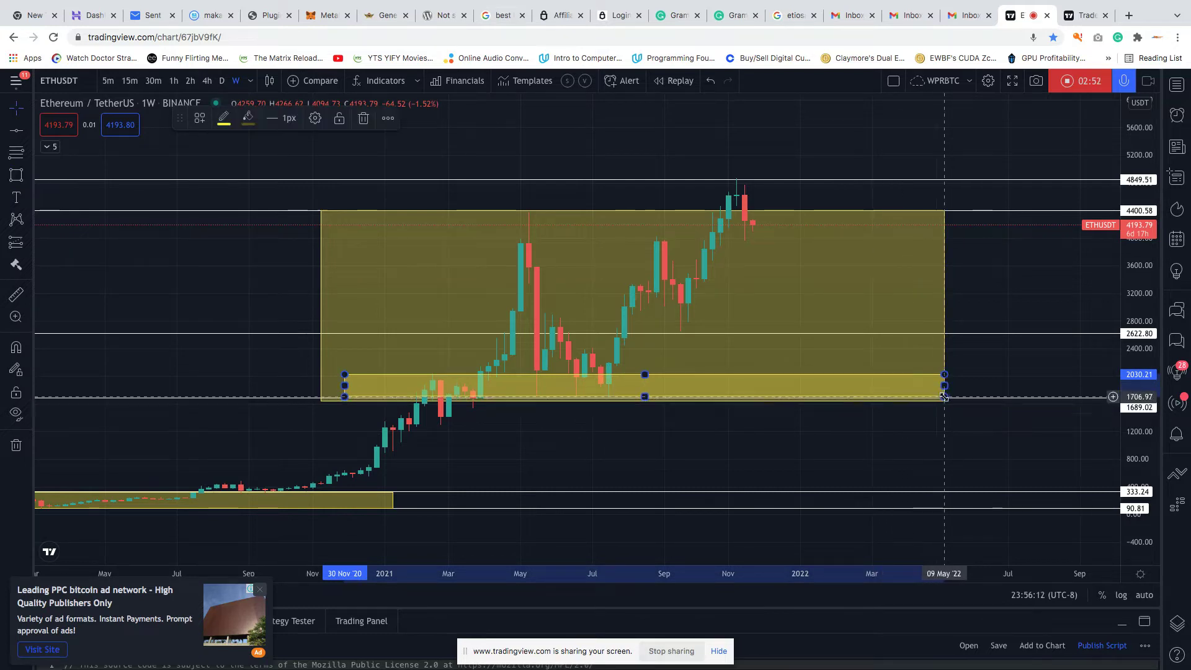
left_click_drag(344, 385, 324, 385)
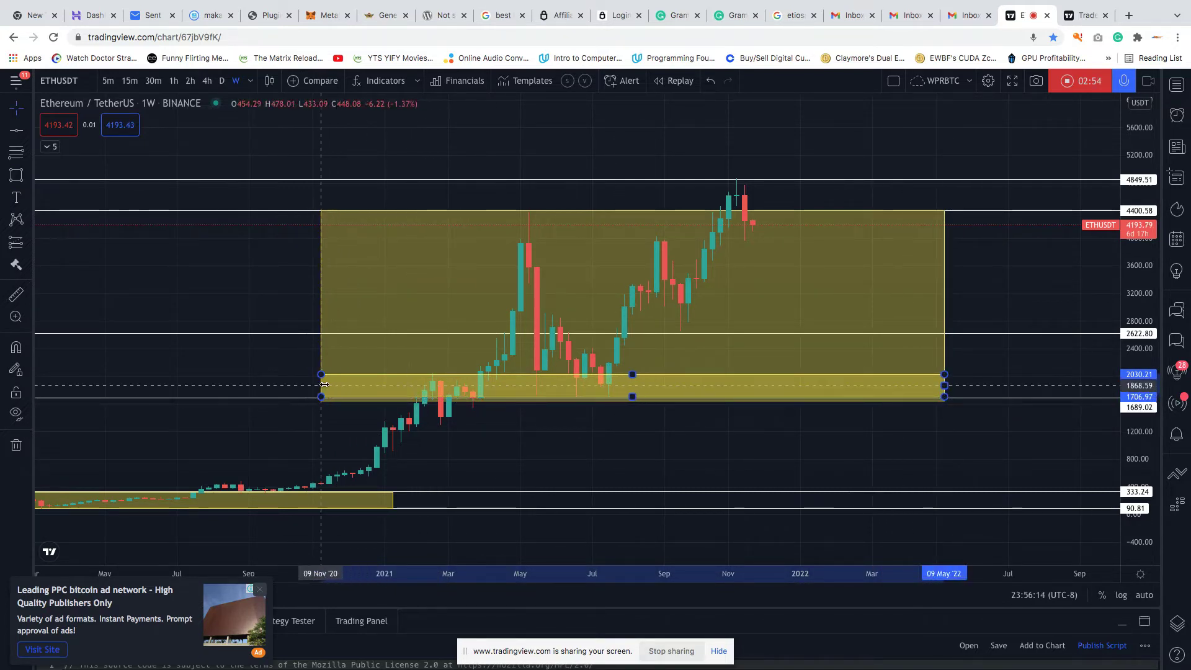
Change the fill colour of the thin rectangle to red
left_click(247, 118)
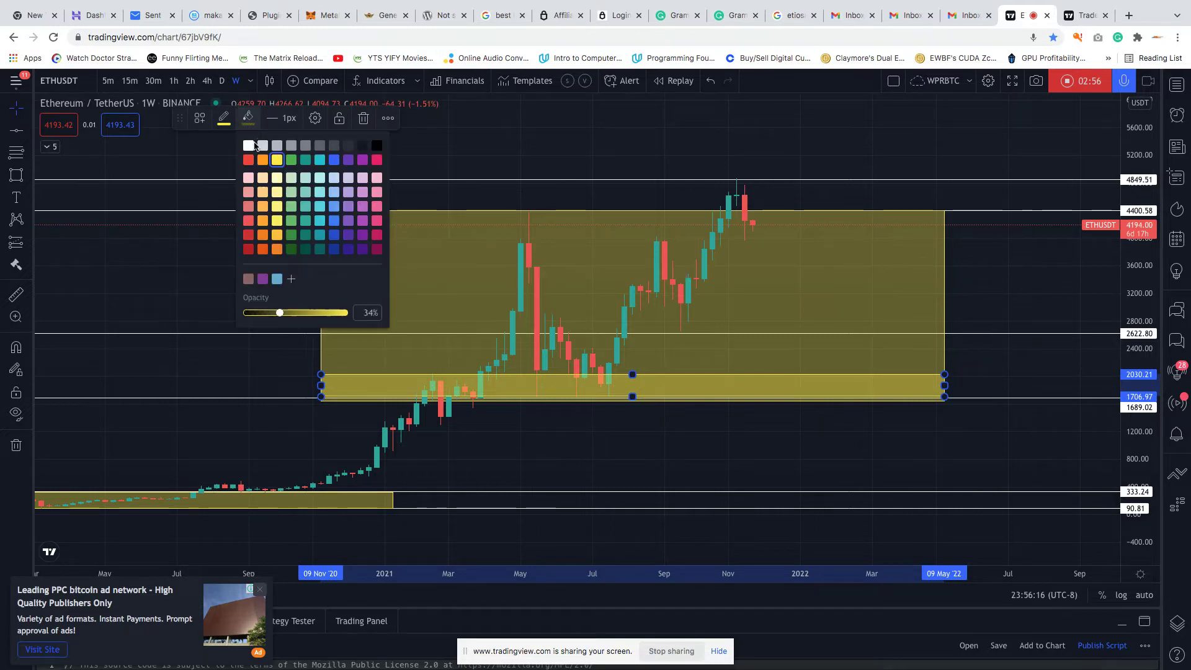
left_click(248, 160)
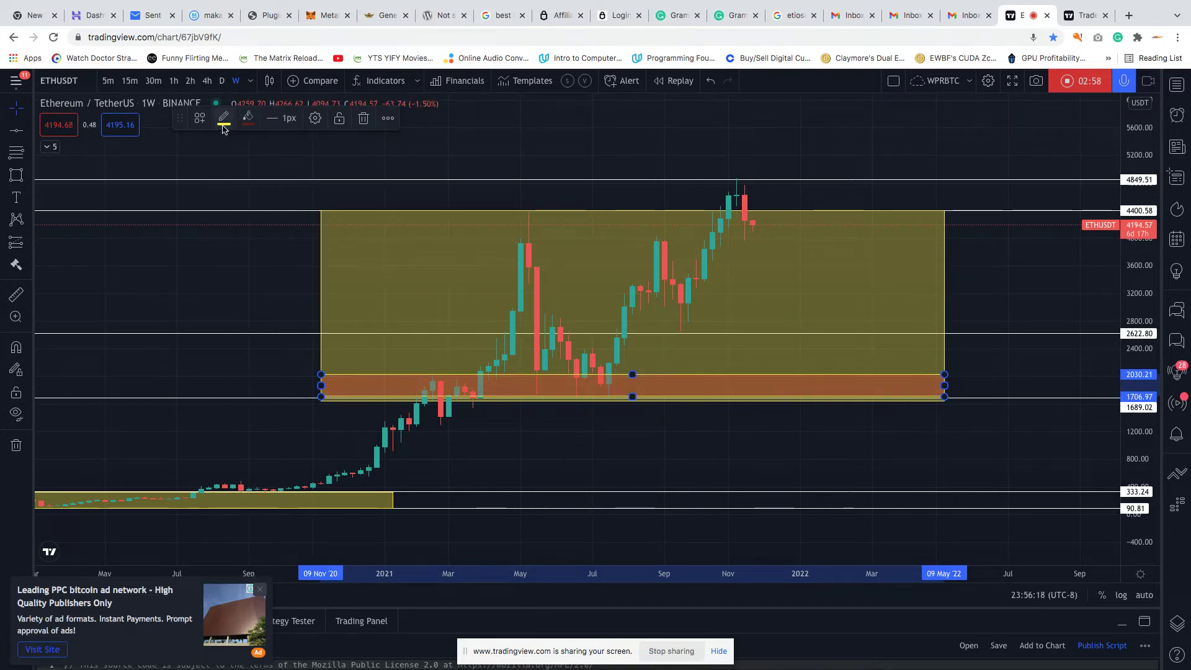
Set the thin red rectangle's border to red and extend its lower edge down to about 1644
left_click(226, 123)
left_click(225, 162)
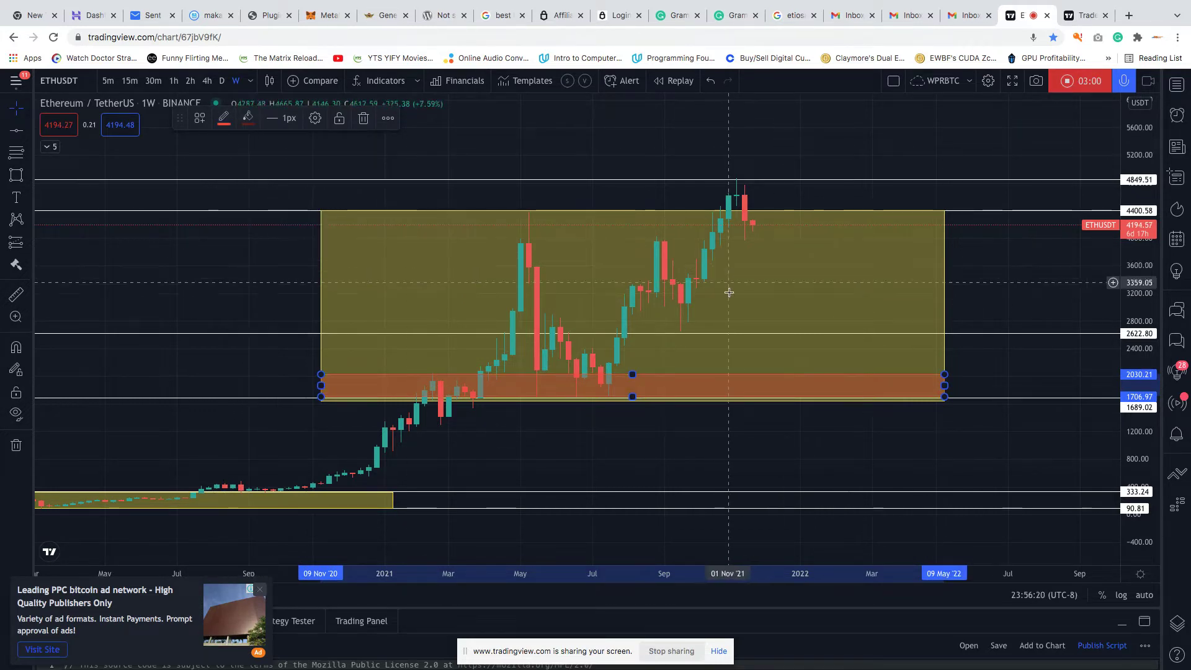
left_click_drag(633, 398, 633, 401)
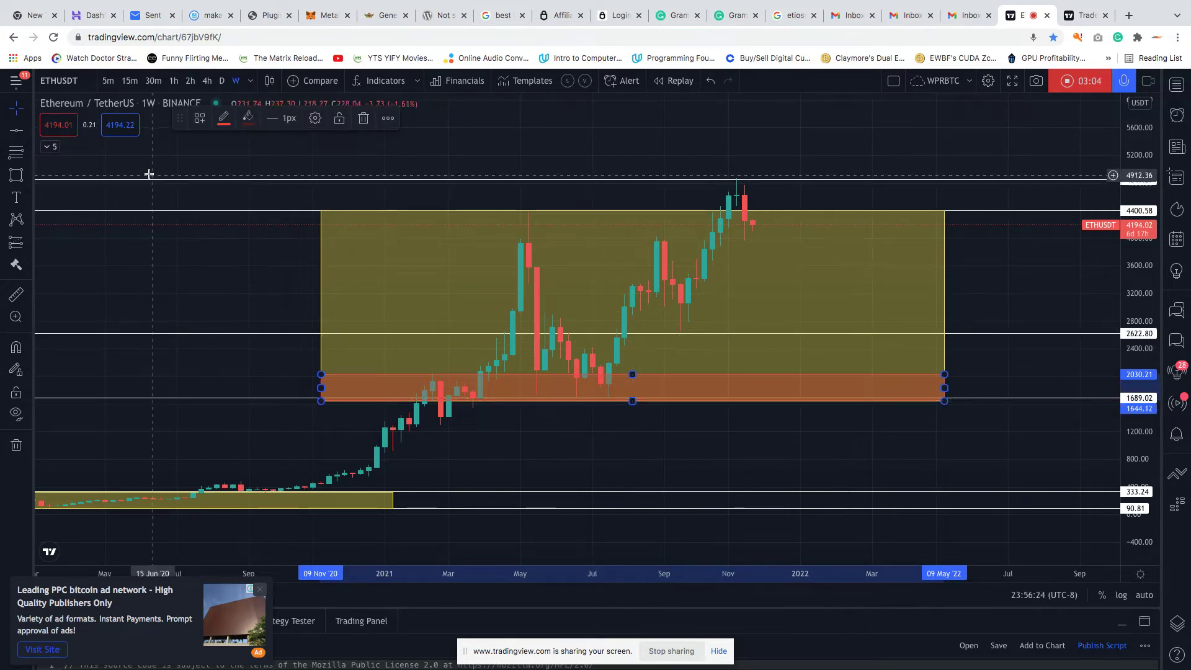
Place a horizontal line at about 1294, below the lower red zone
left_click(16, 130)
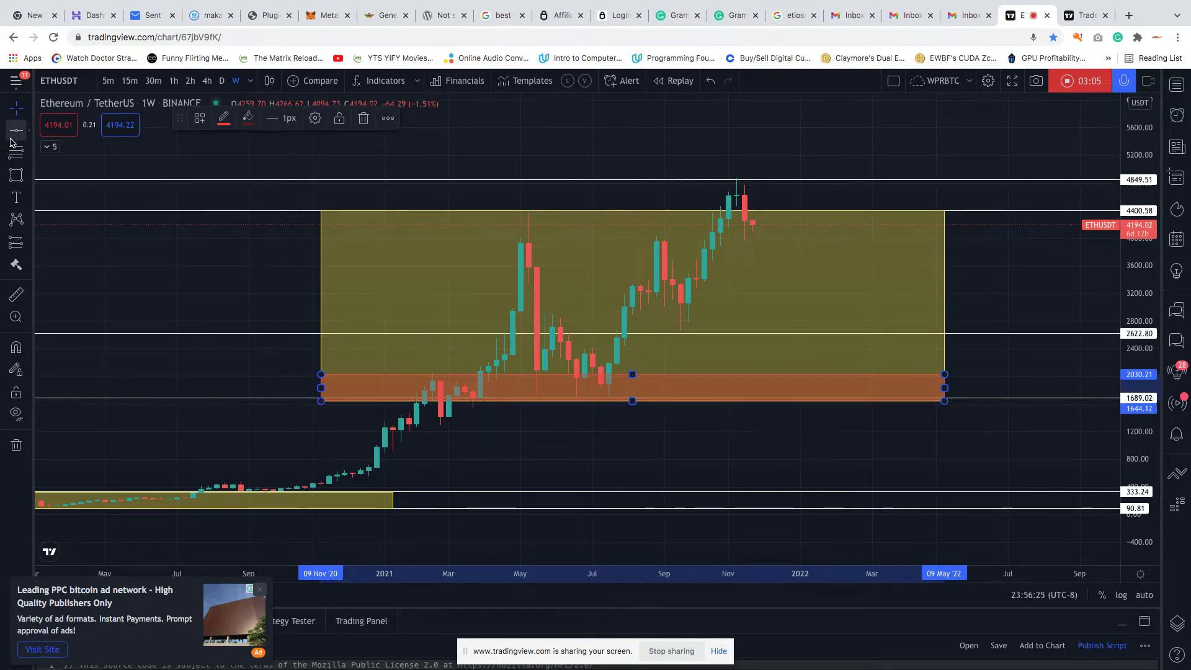
left_click(417, 425)
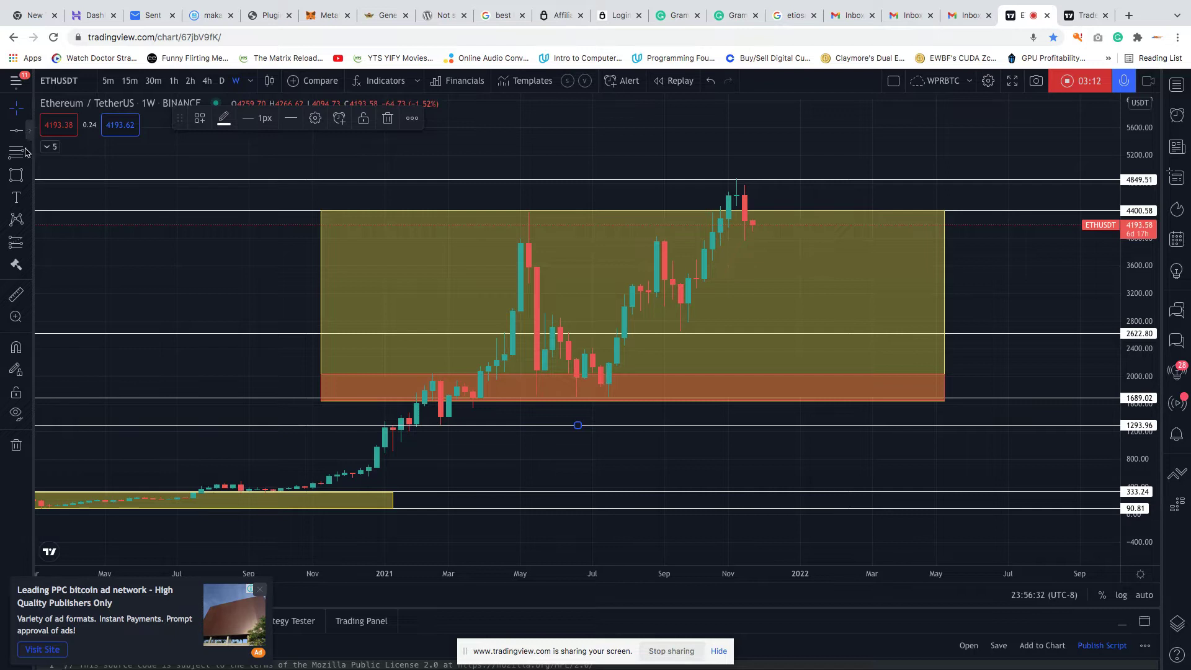
Draw a red rectangle along the large yellow rectangle's upper edge, spanning its full width between about 3961 and 4419
left_click(21, 176)
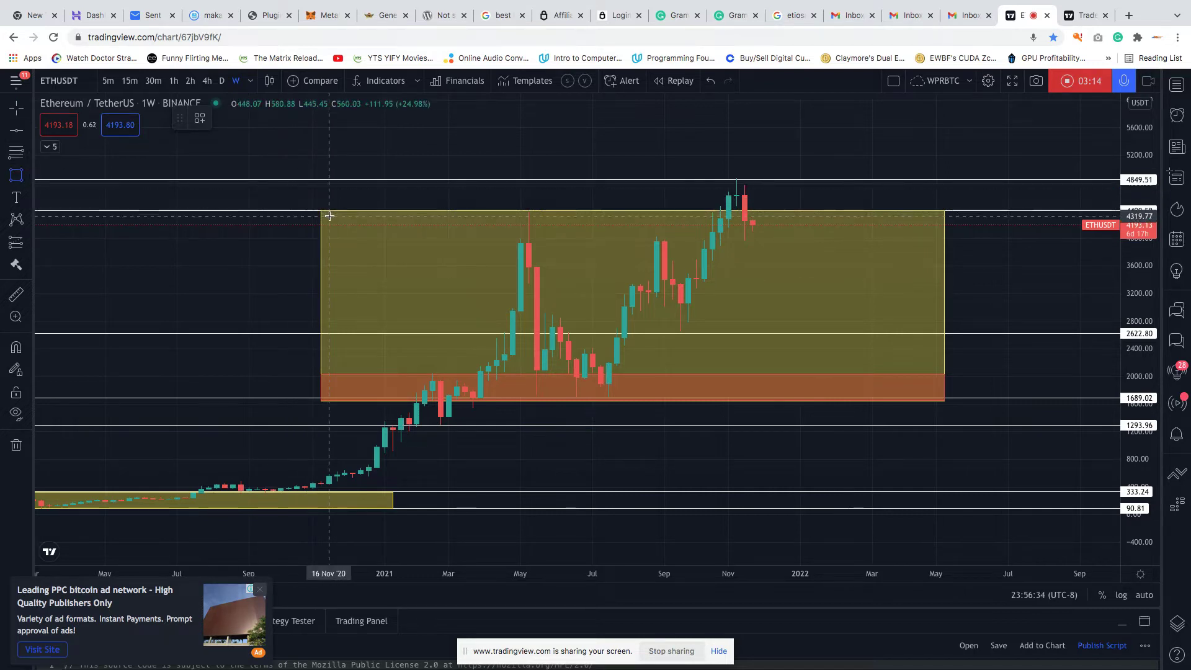
left_click_drag(330, 215, 944, 241)
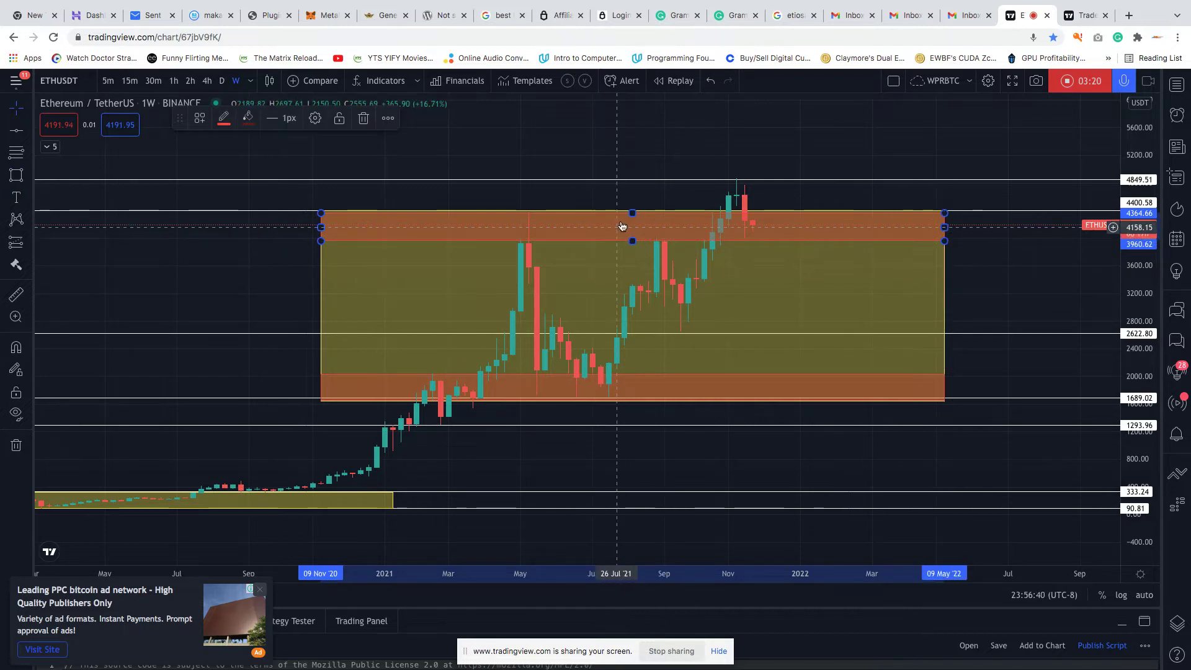
left_click_drag(637, 210, 637, 207)
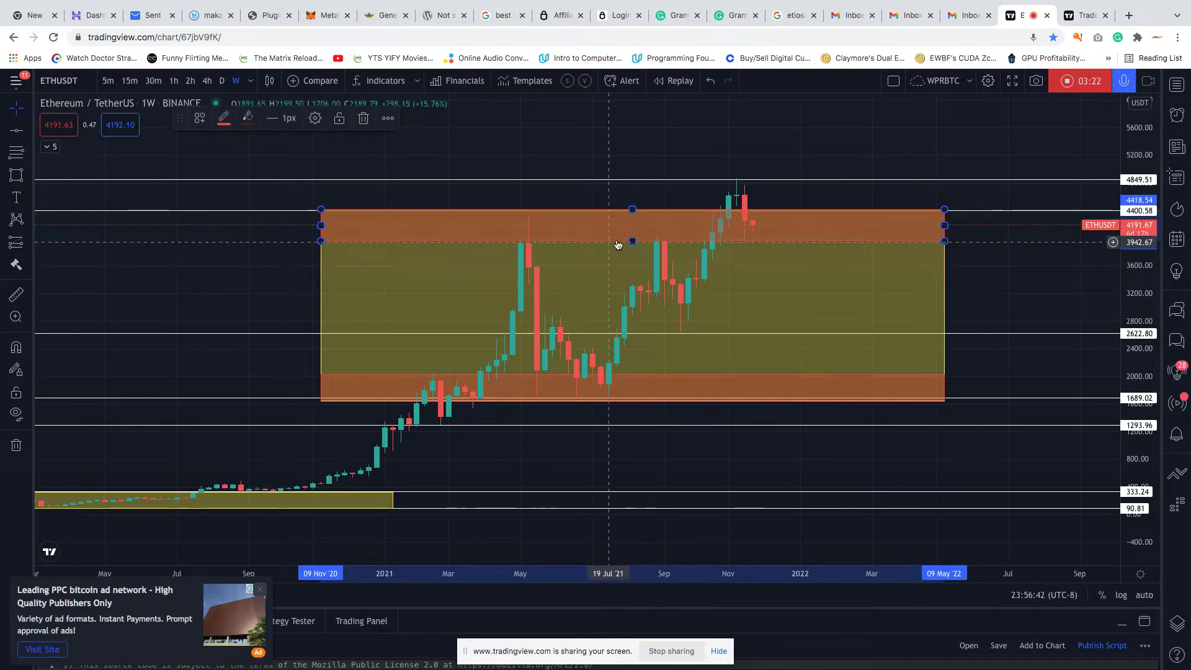
Mark the candle peaks and lows that touch the upper and lower red zones with the Brush tool
left_click(27, 132)
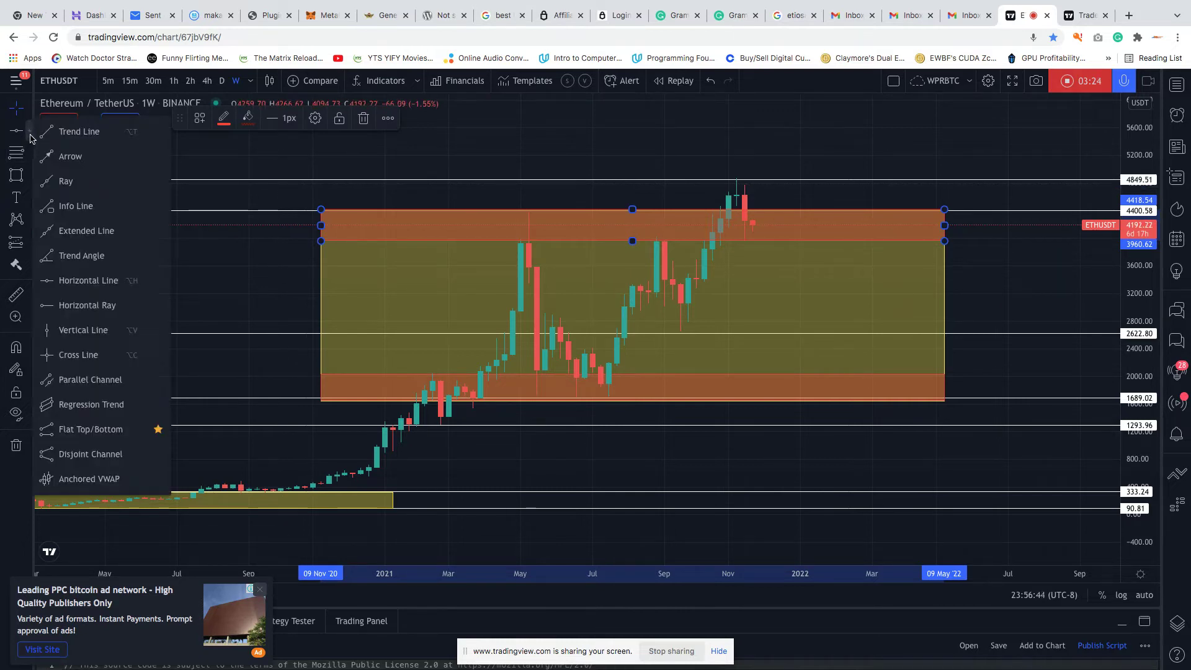
left_click(29, 176)
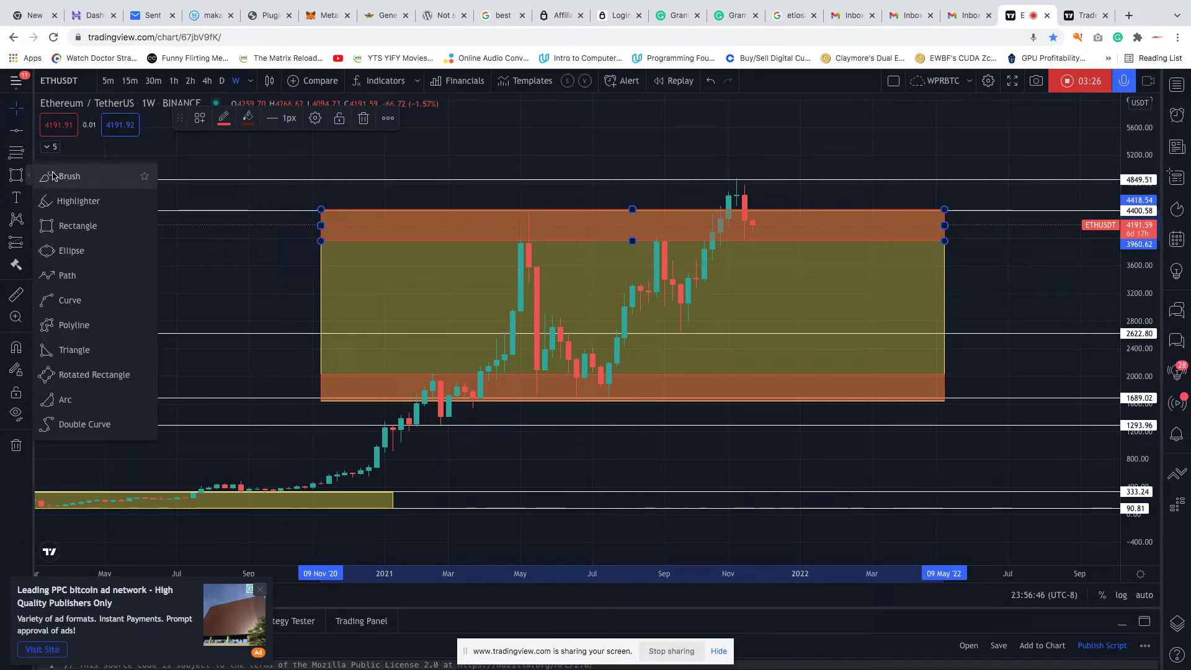
left_click(41, 178)
left_click_drag(529, 215, 528, 211)
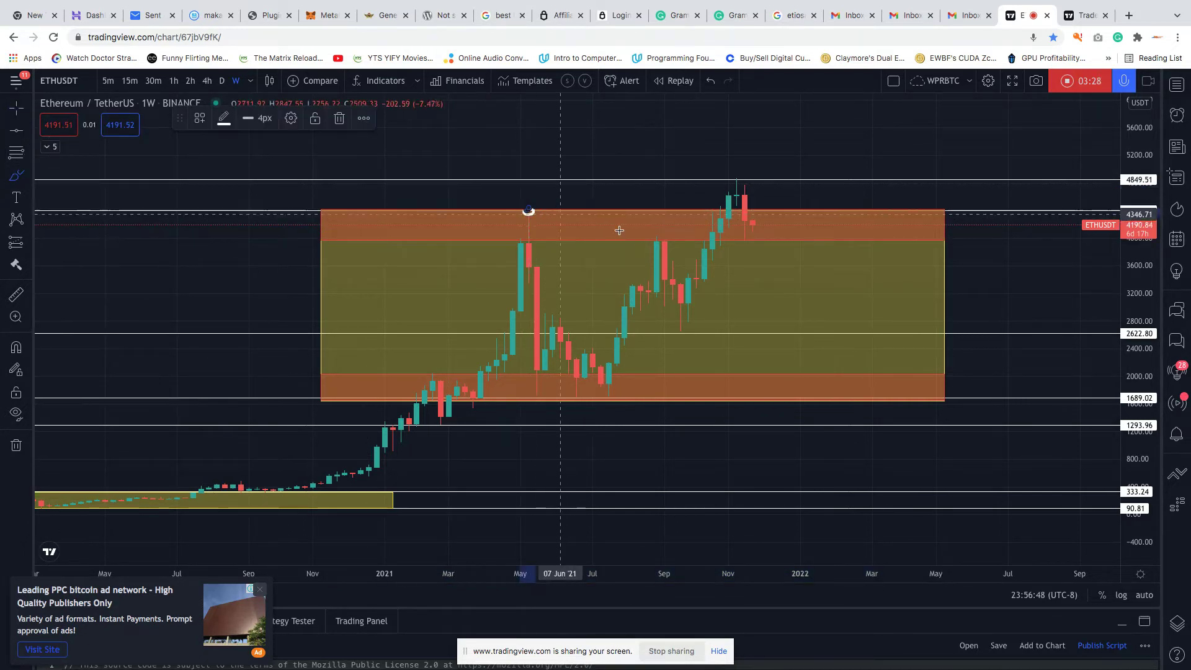
left_click_drag(658, 242, 660, 241)
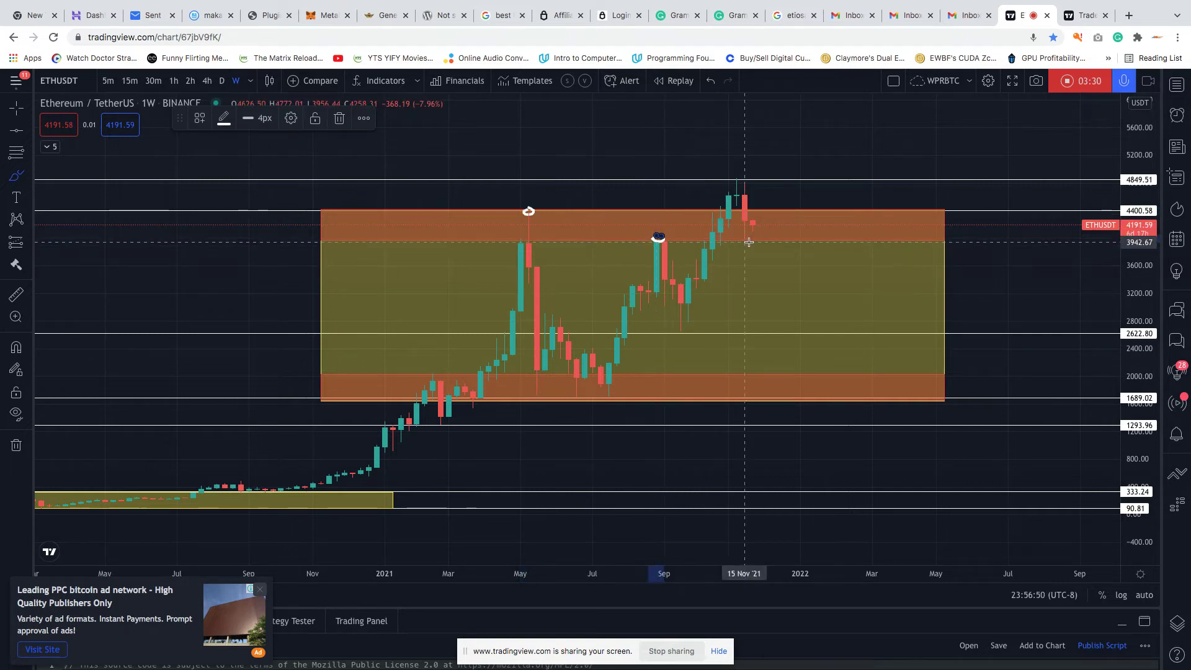
left_click_drag(571, 372, 566, 374)
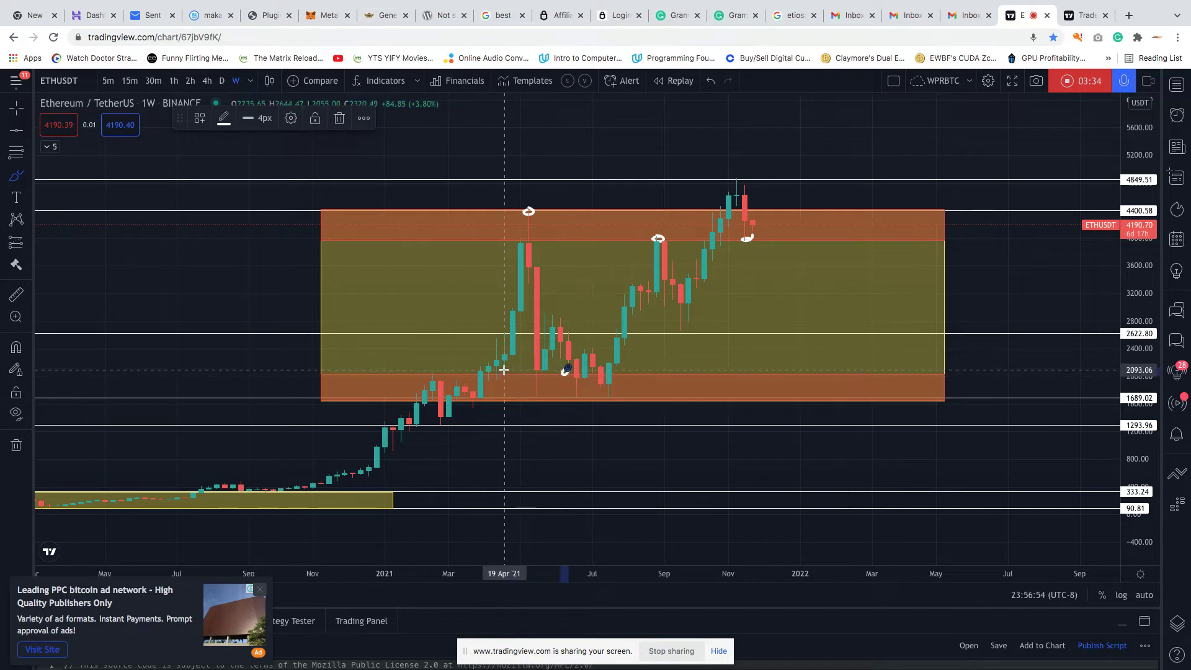
left_click_drag(490, 376, 491, 374)
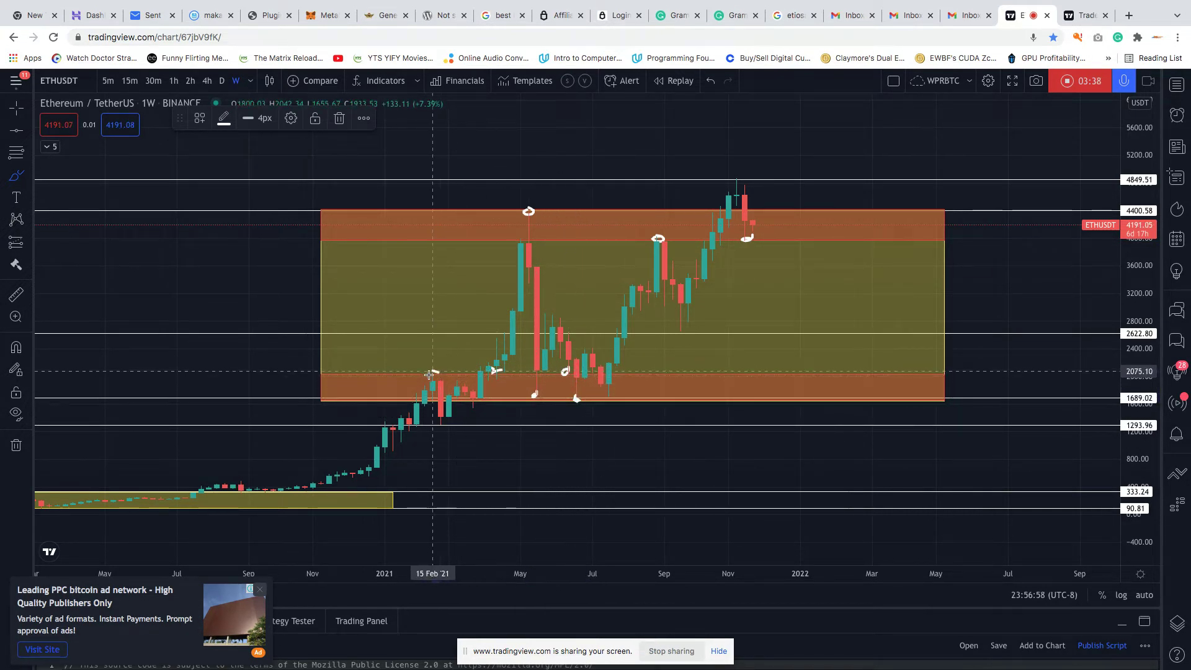
left_click_drag(482, 397, 471, 395)
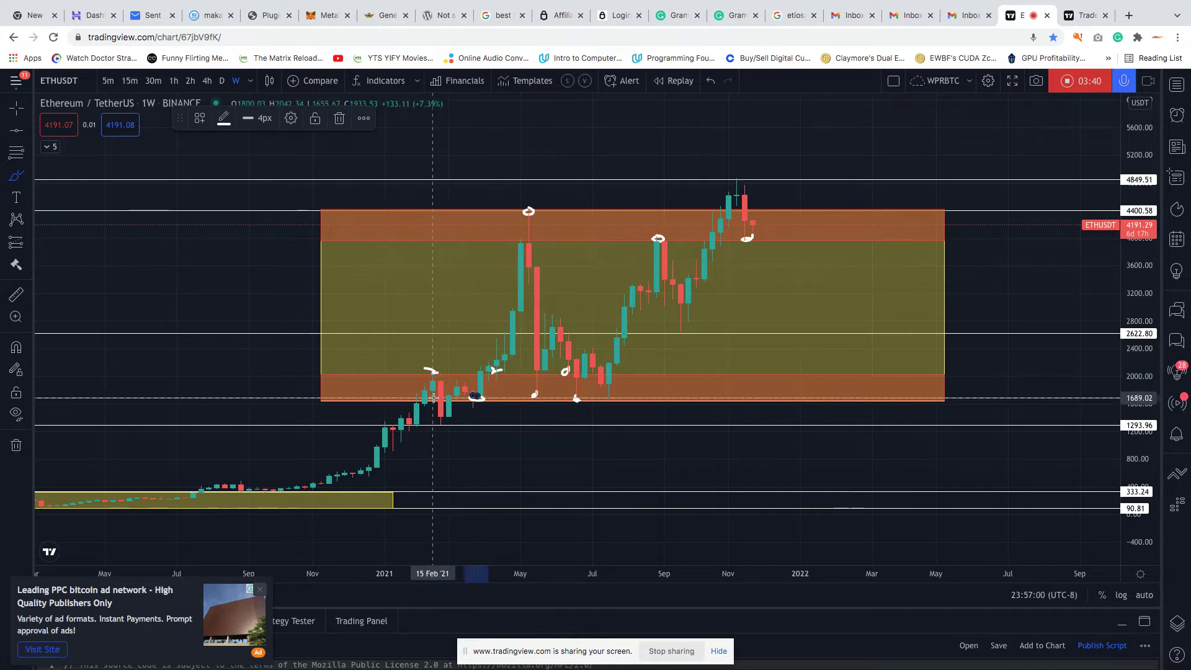
left_click_drag(599, 395, 610, 392)
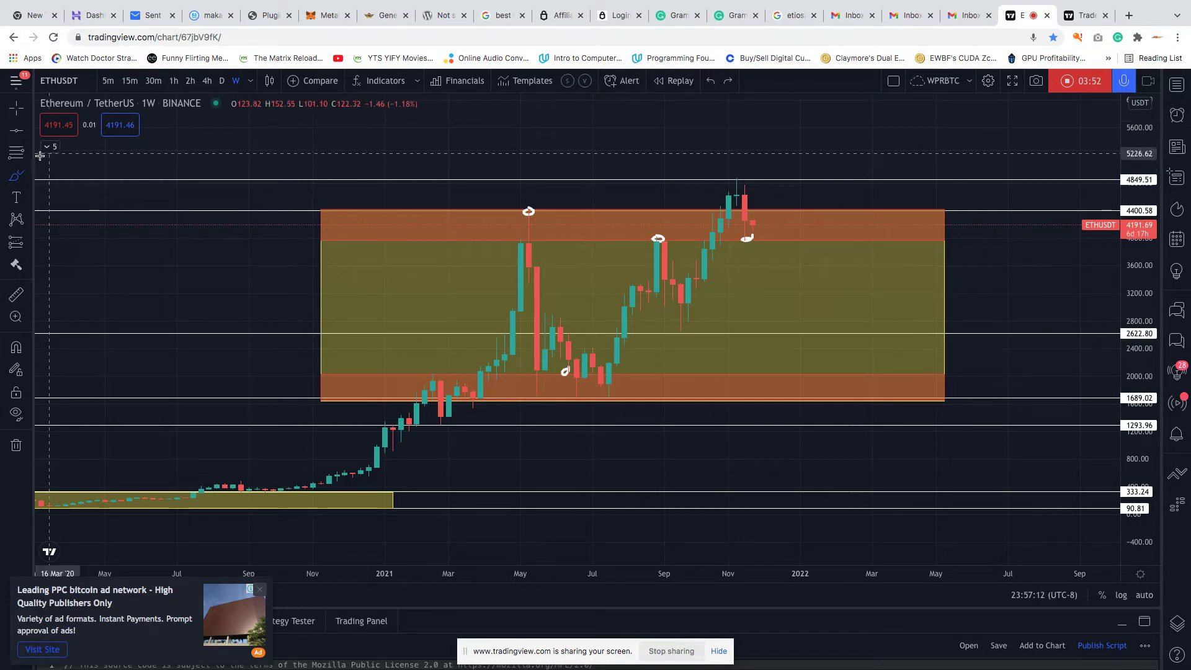
Draw a rectangle across the middle of the yellow zone, spanning its full width between about 2650 and 3341
left_click(30, 179)
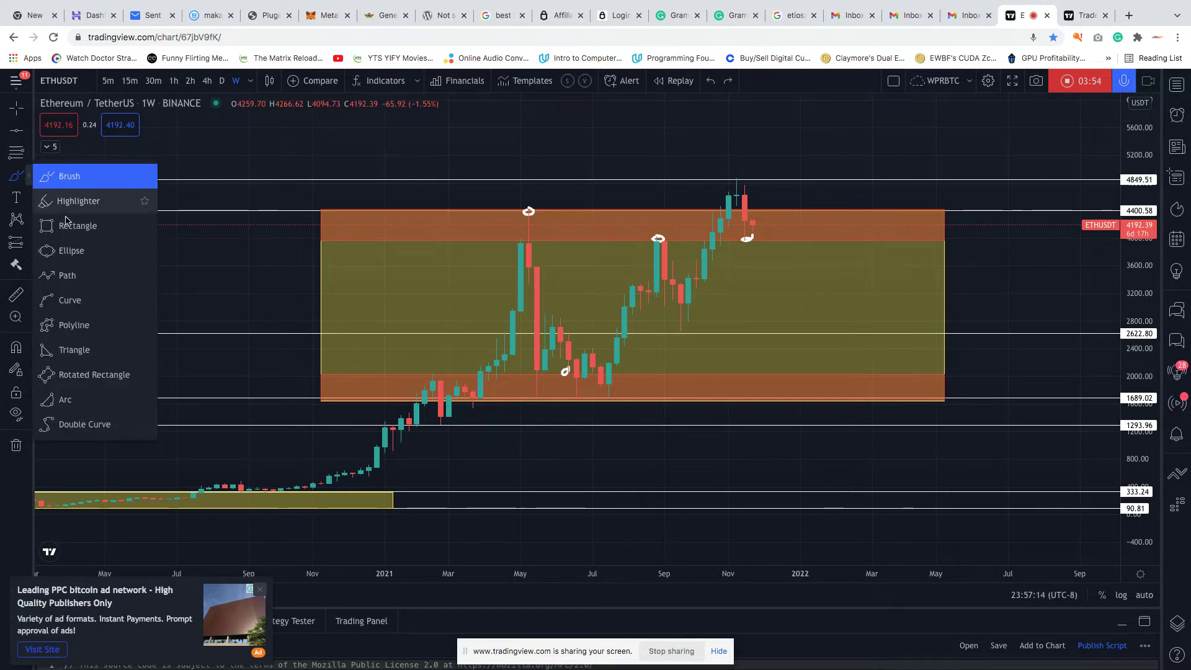
left_click(57, 226)
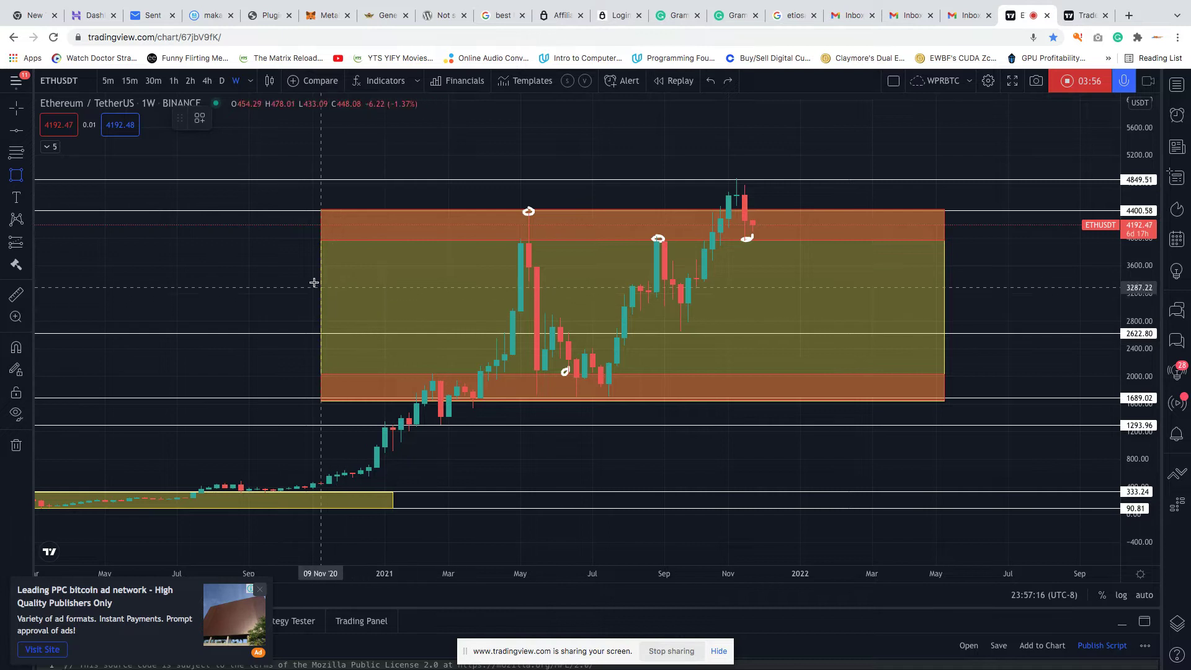
left_click_drag(320, 288, 944, 331)
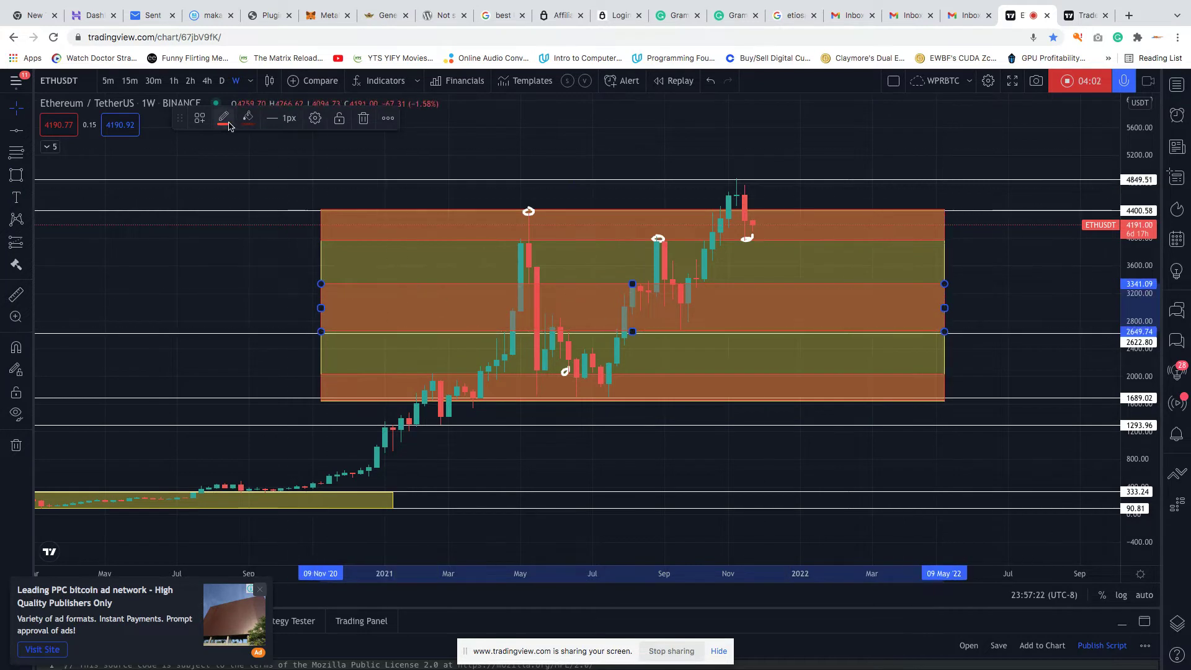
Change the middle rectangle's border and fill colours to white
left_click(225, 119)
left_click(266, 160)
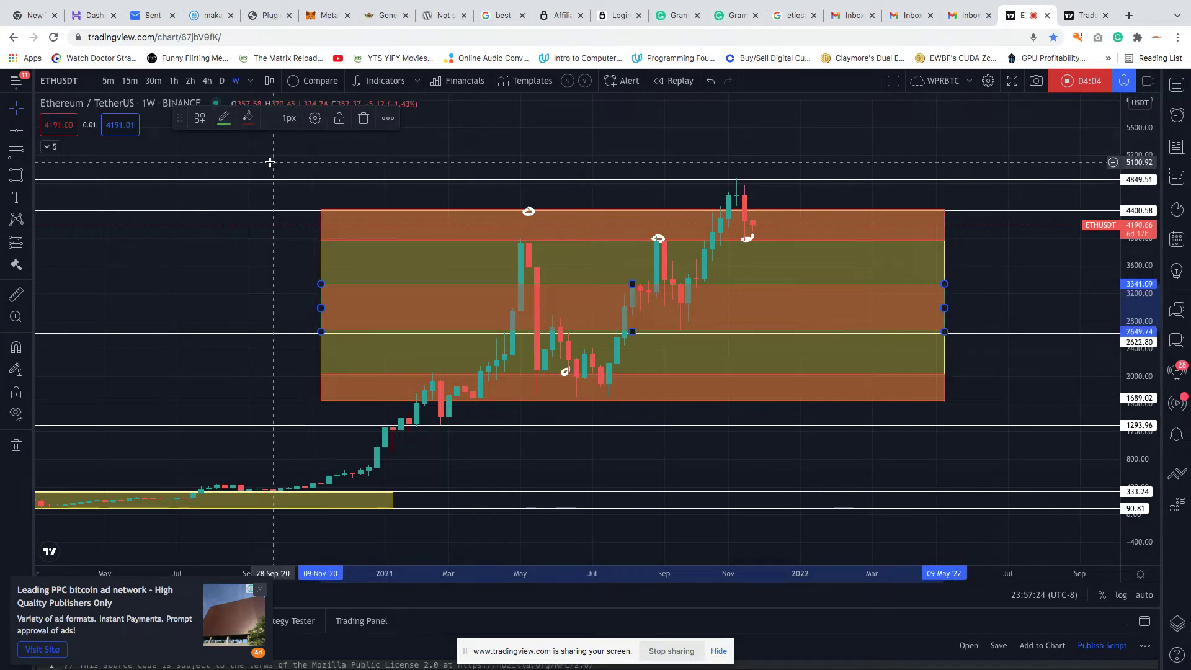
left_click(225, 121)
left_click(225, 146)
left_click(242, 119)
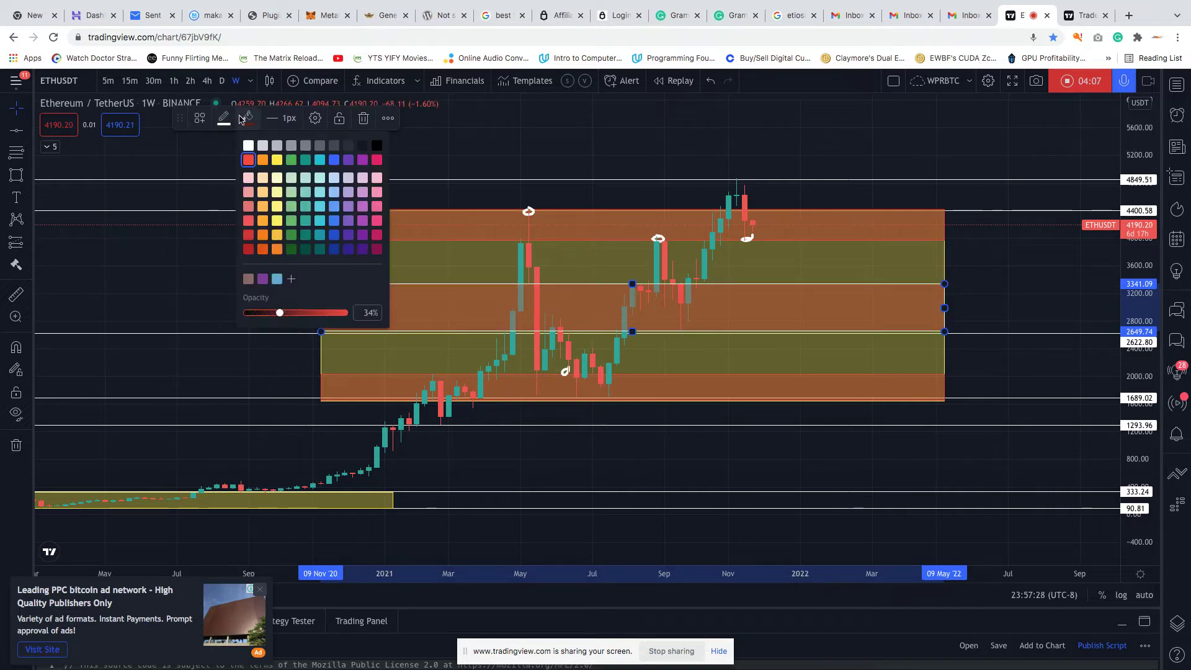
left_click(248, 145)
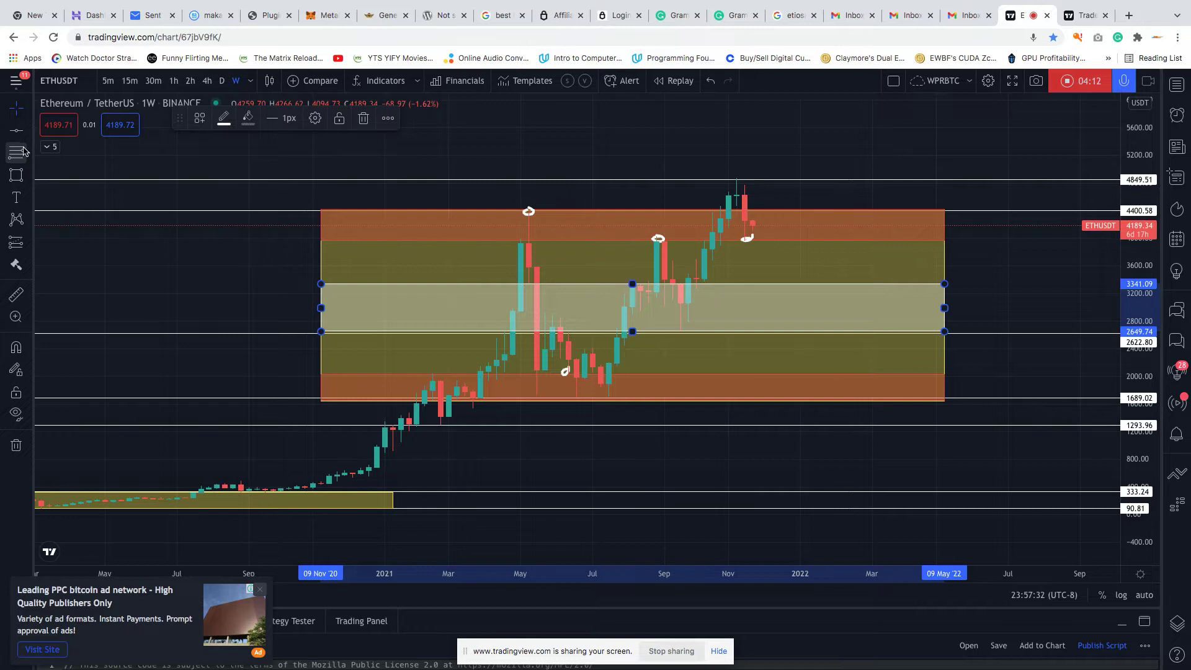
Circle the candle highs and lows that touch the edges of the white middle zone with the Brush tool
left_click(26, 169)
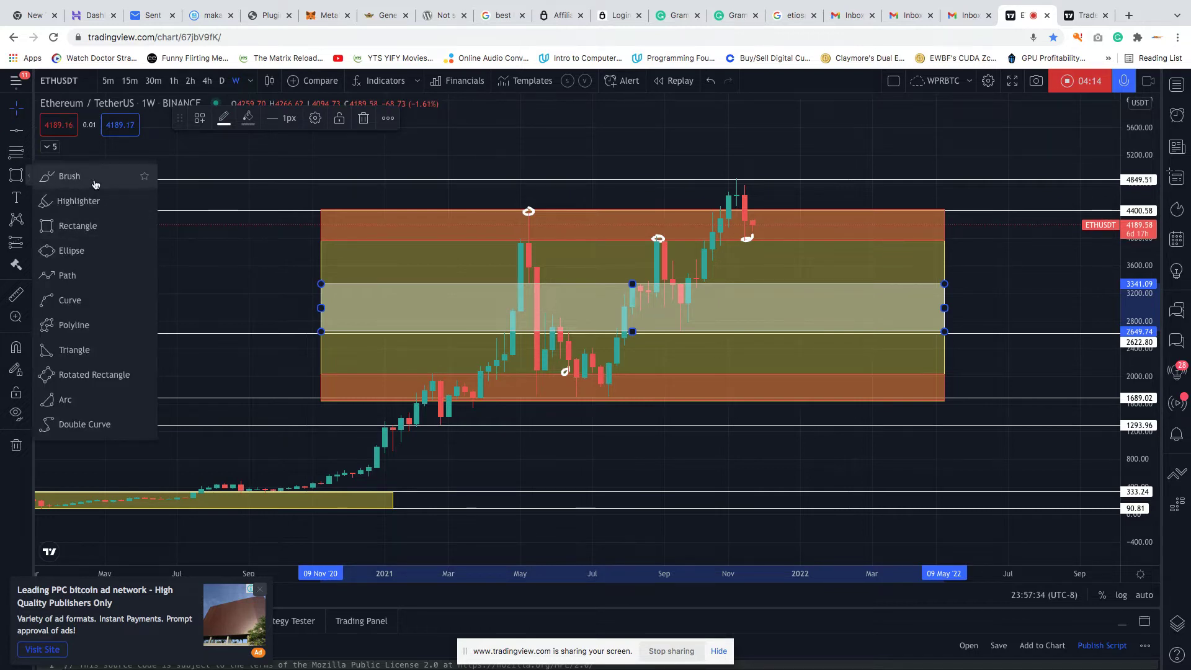
left_click(62, 178)
left_click_drag(671, 331, 683, 329)
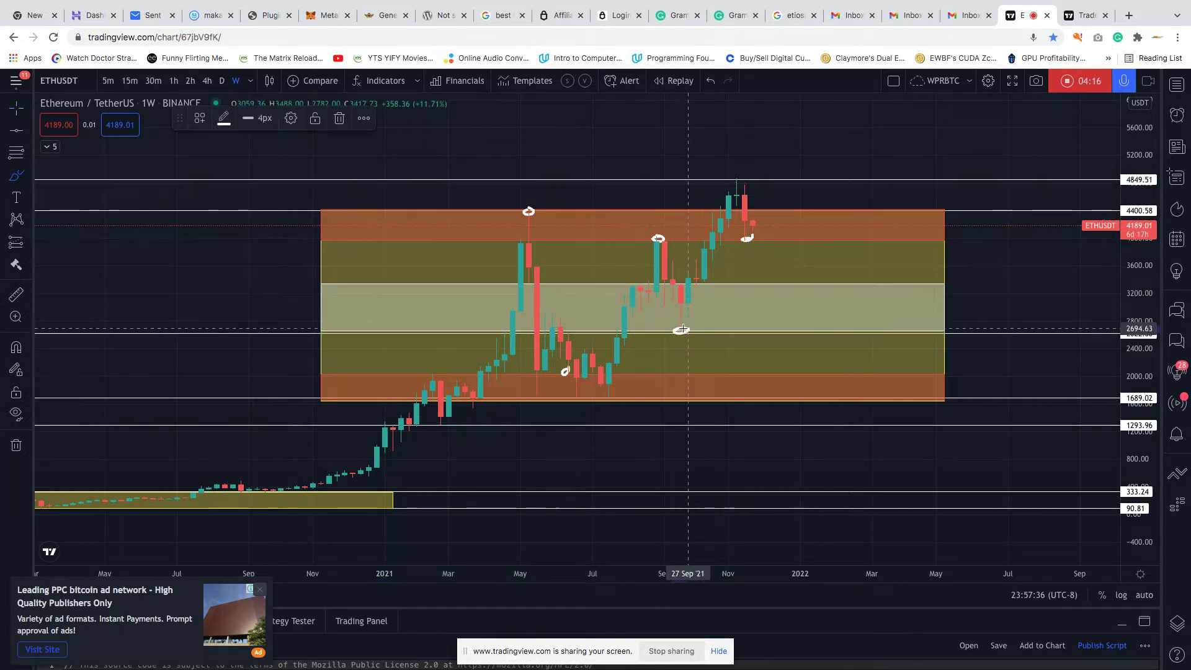
left_click_drag(551, 323, 560, 320)
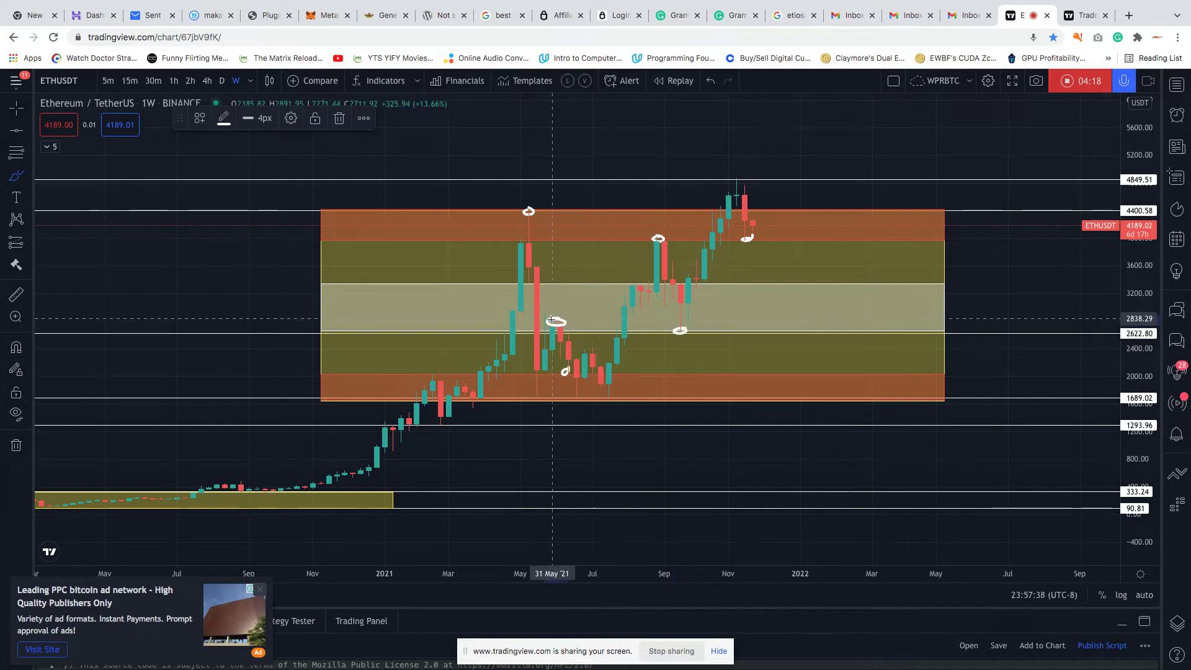
left_click_drag(674, 282, 672, 279)
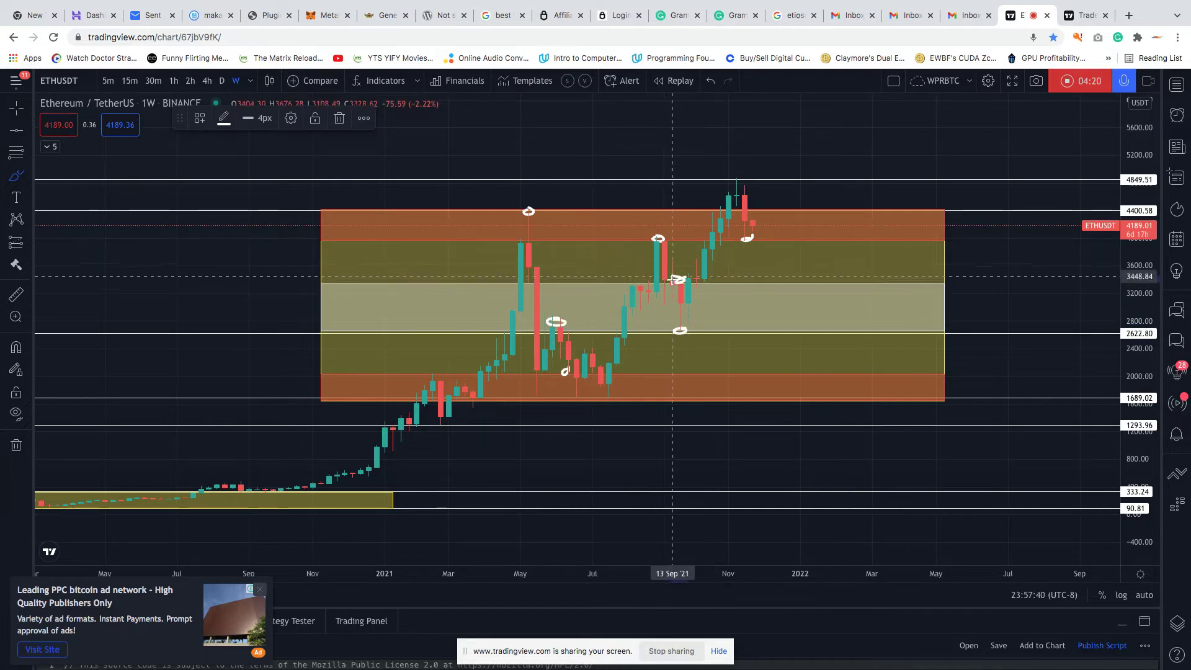
left_click_drag(638, 281, 642, 287)
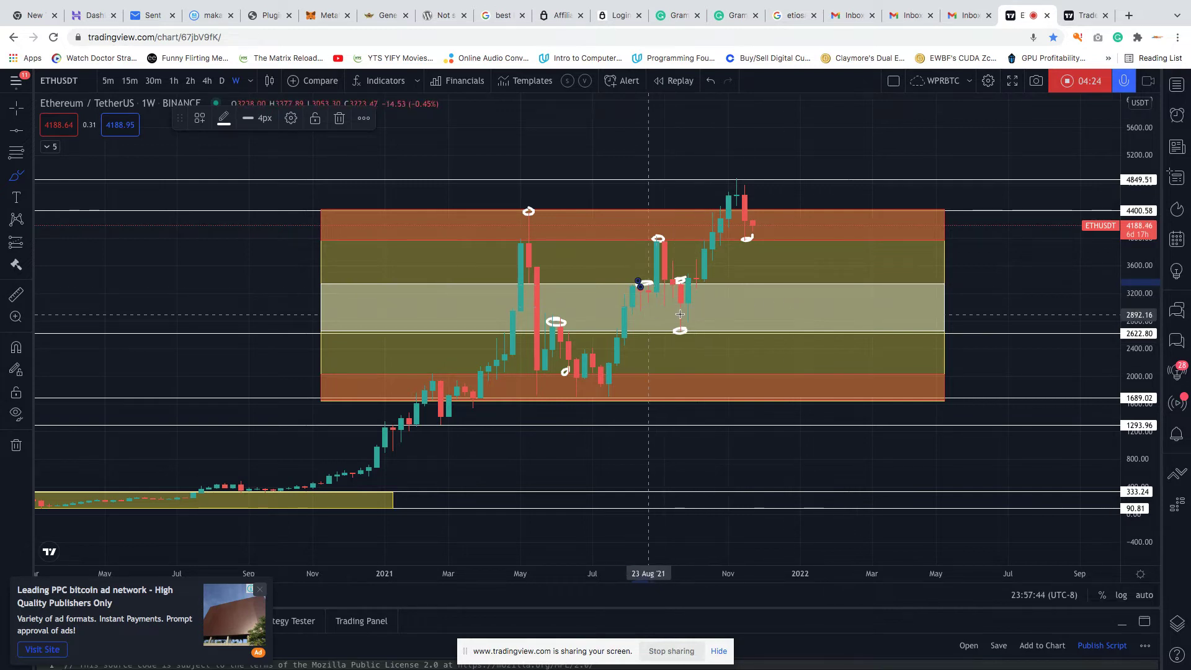
mouse_move(686, 283)
left_mouse_down()
mouse_move(546, 283)
mouse_move(516, 302)
mouse_move(605, 326)
mouse_move(691, 281)
left_mouse_up()
Undo the brush circles around the middle zone, and redo the rectangle's white colours undone along with them
left_click(710, 82)
left_click(710, 81)
left_click(710, 81)
left_click(710, 81)
left_click(709, 81)
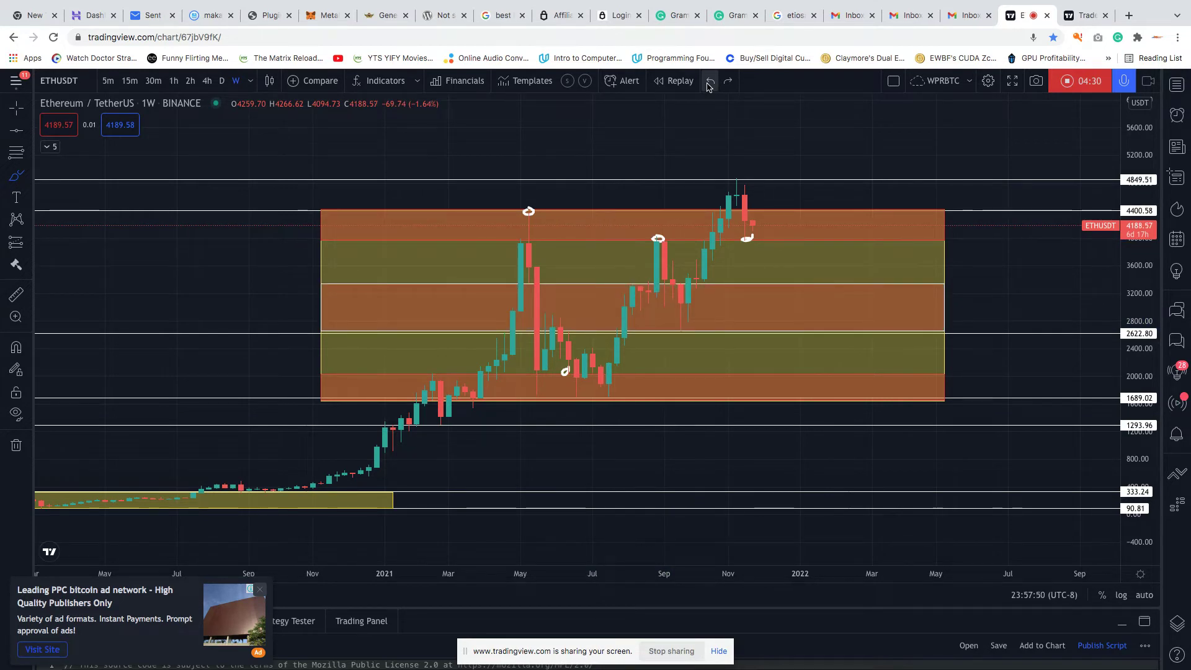
left_click(710, 81)
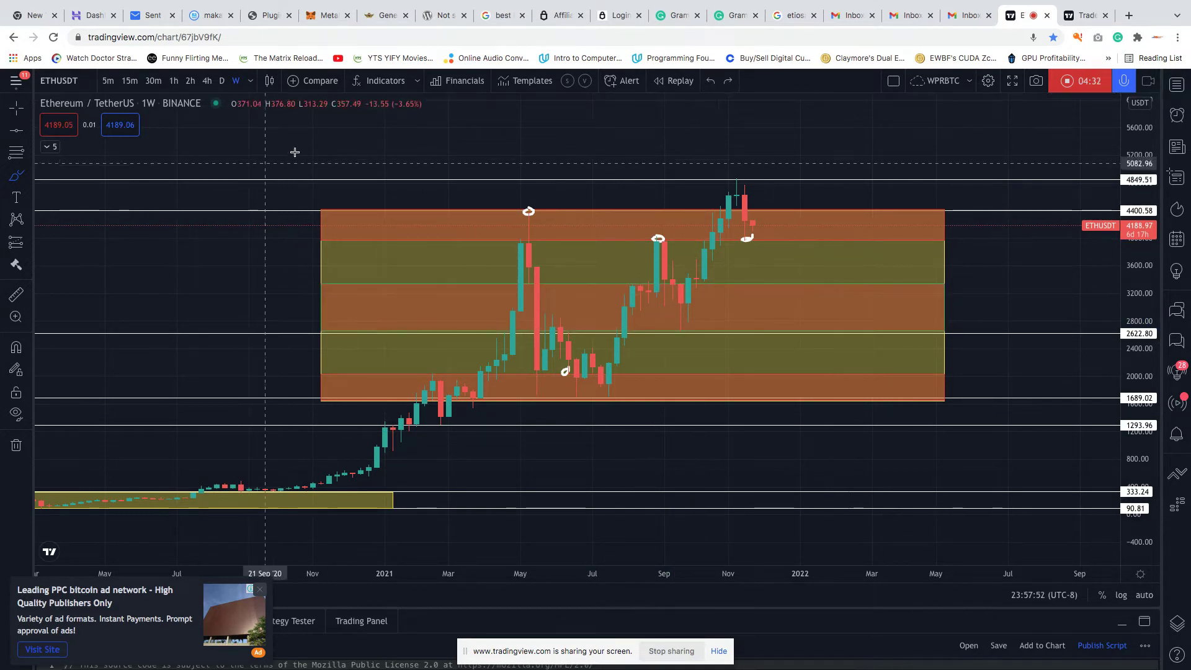
left_click(728, 81)
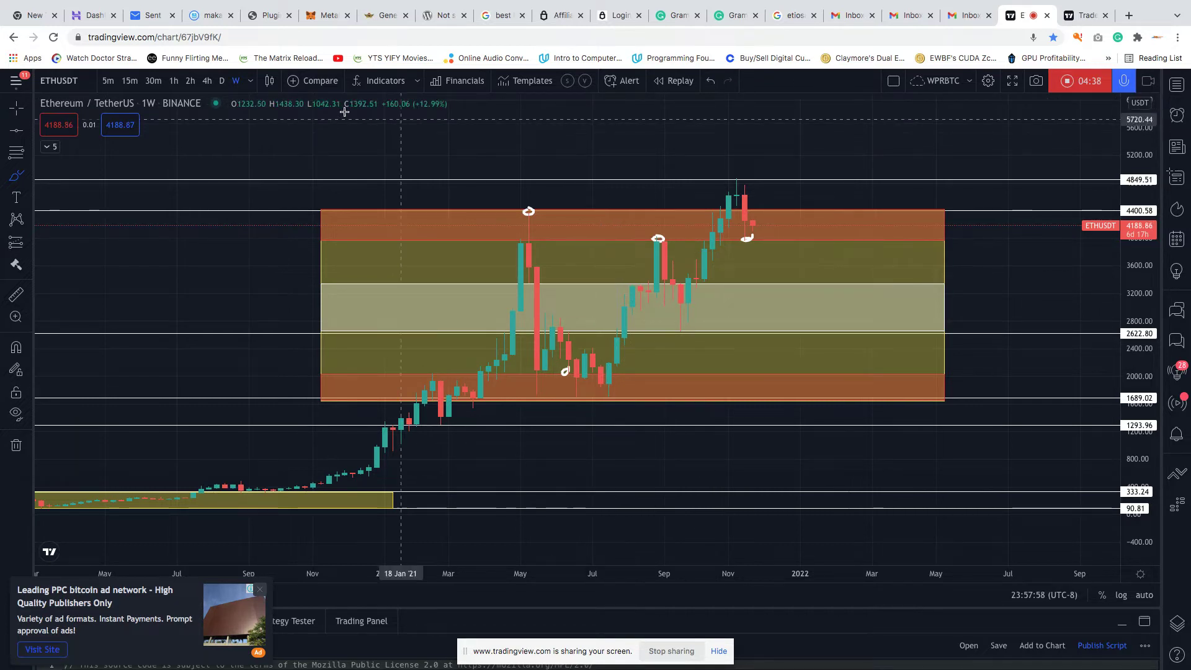
Switch the ETHUSDT chart to the daily timeframe
left_click(222, 83)
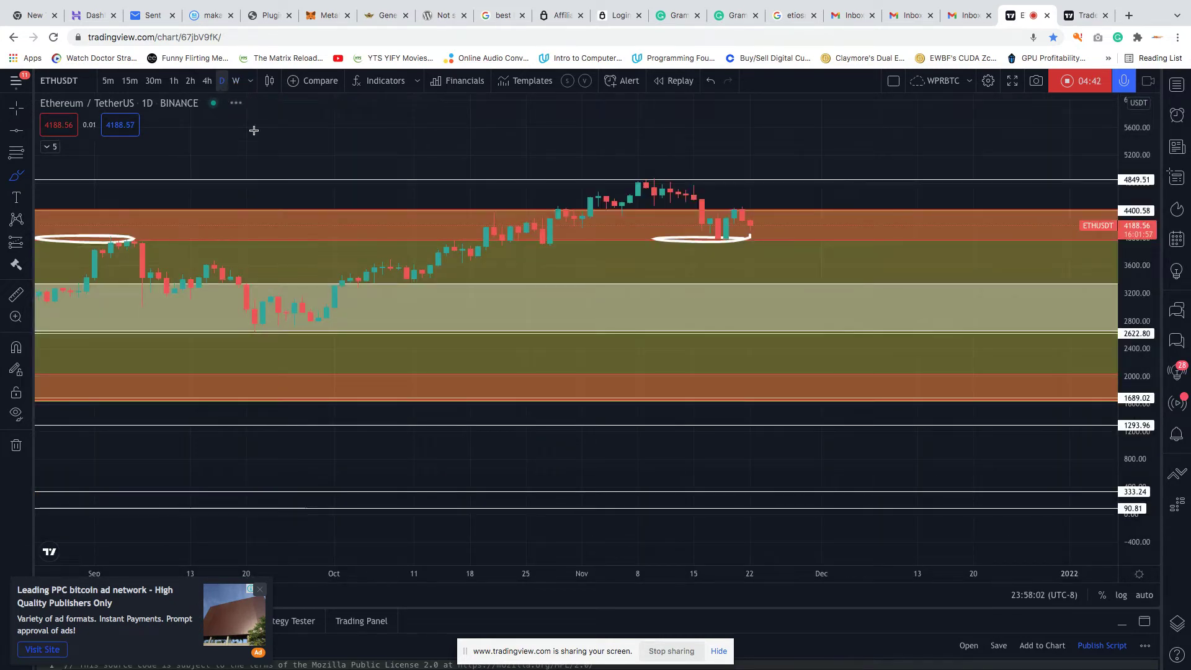
left_click(544, 536)
left_click(544, 537)
left_click(544, 536)
left_click(549, 541)
left_click(549, 540)
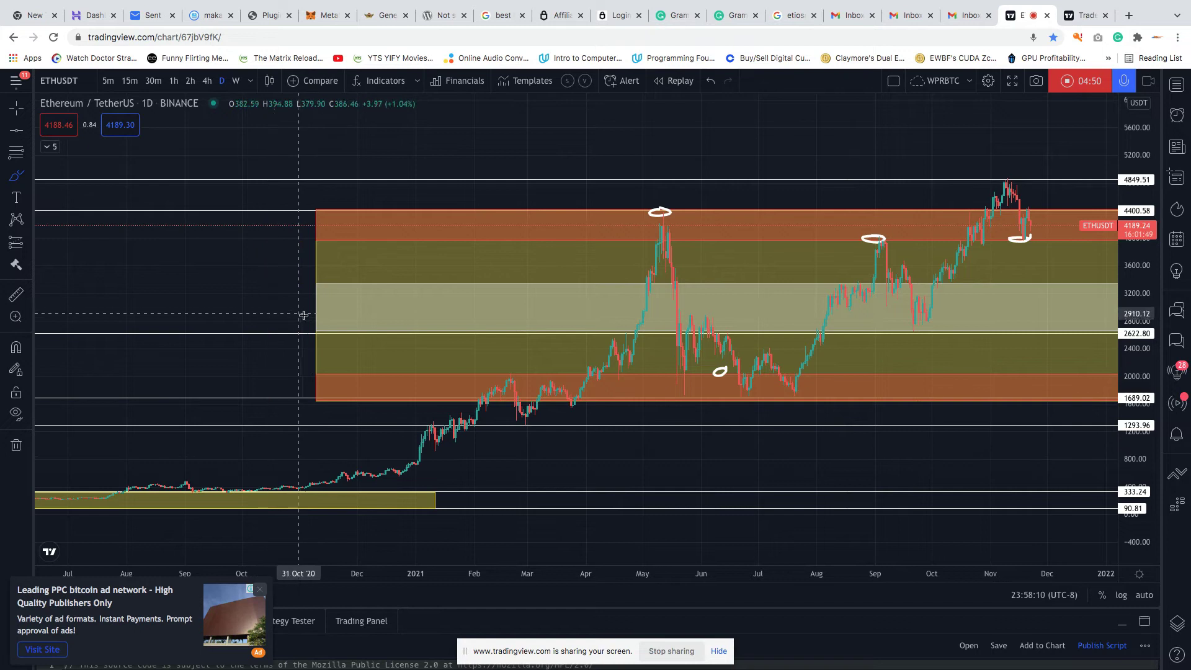
Reduce the fill opacity of the white middle rectangle
left_click(16, 112)
left_click(317, 299)
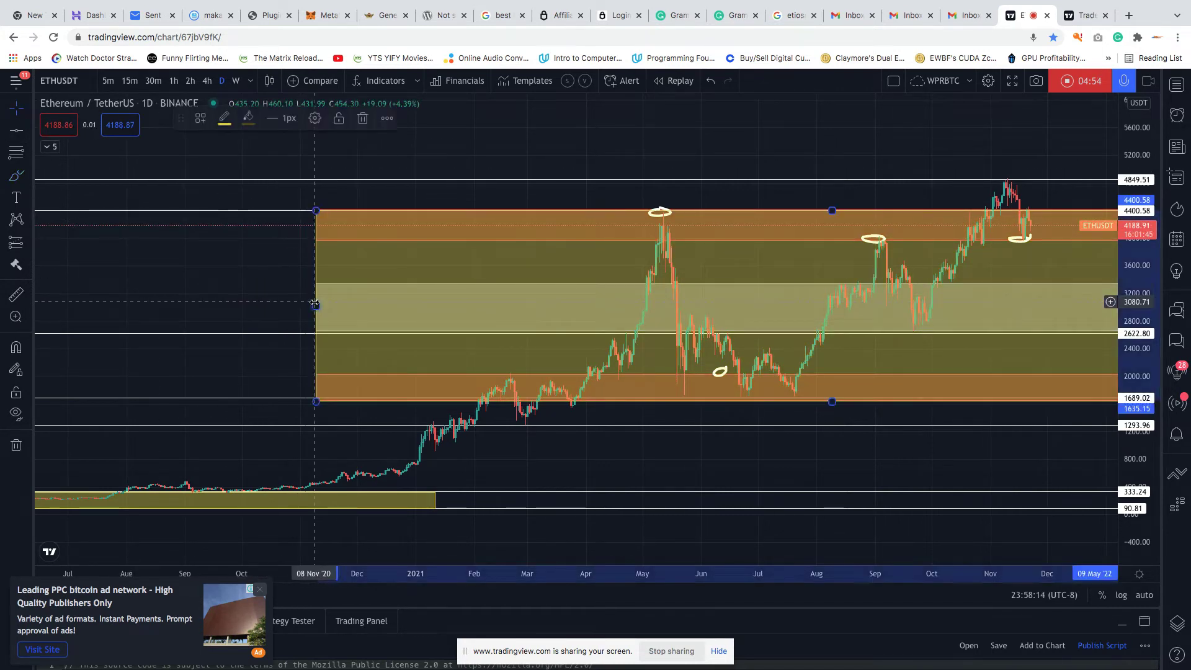
left_click(357, 313)
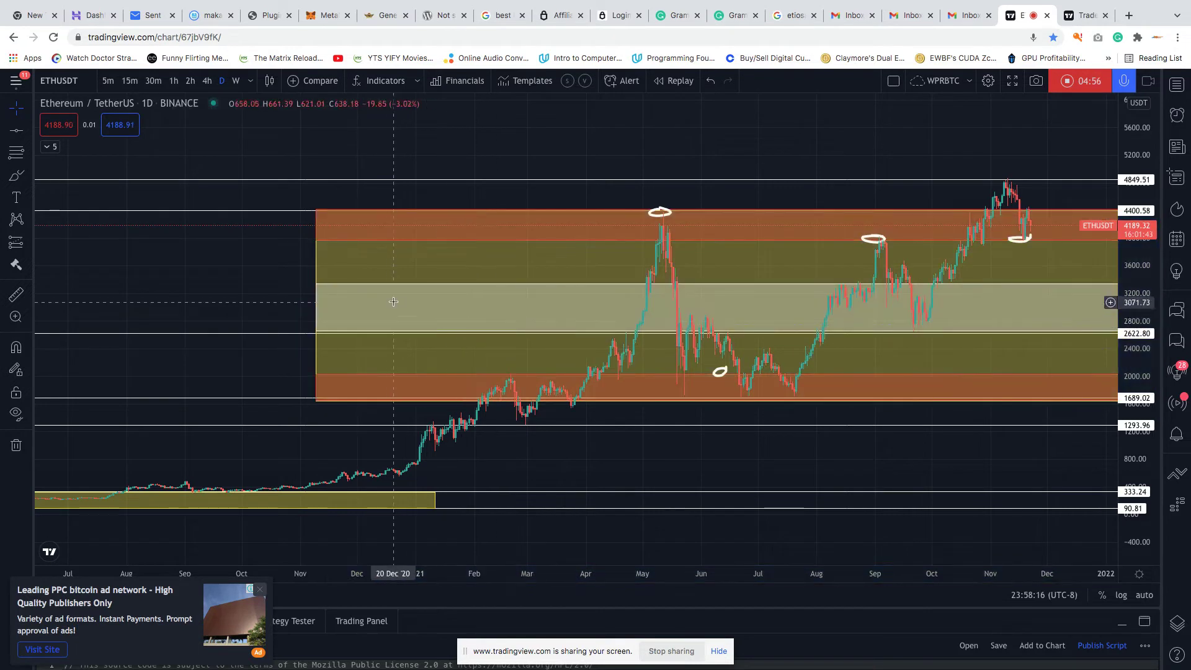
left_click(323, 287)
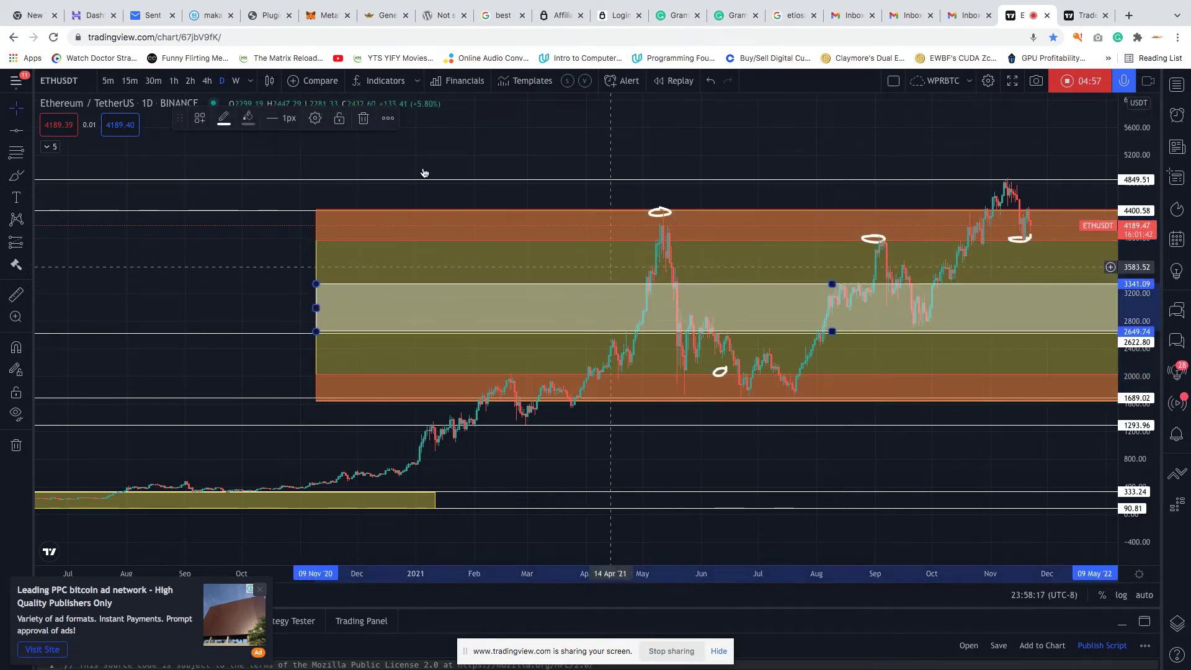
left_click(247, 119)
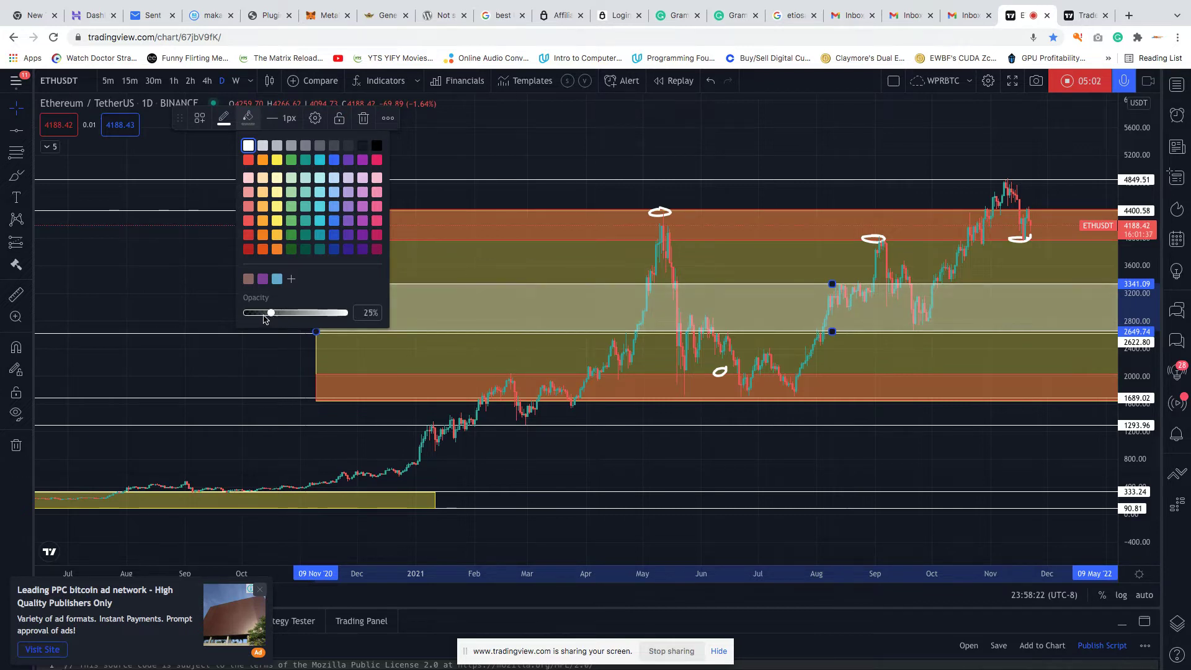
left_click(181, 300)
Remove the brush circles marking the candle highs and lows at the orange zones' edges
scroll(195, 292, "right", 5)
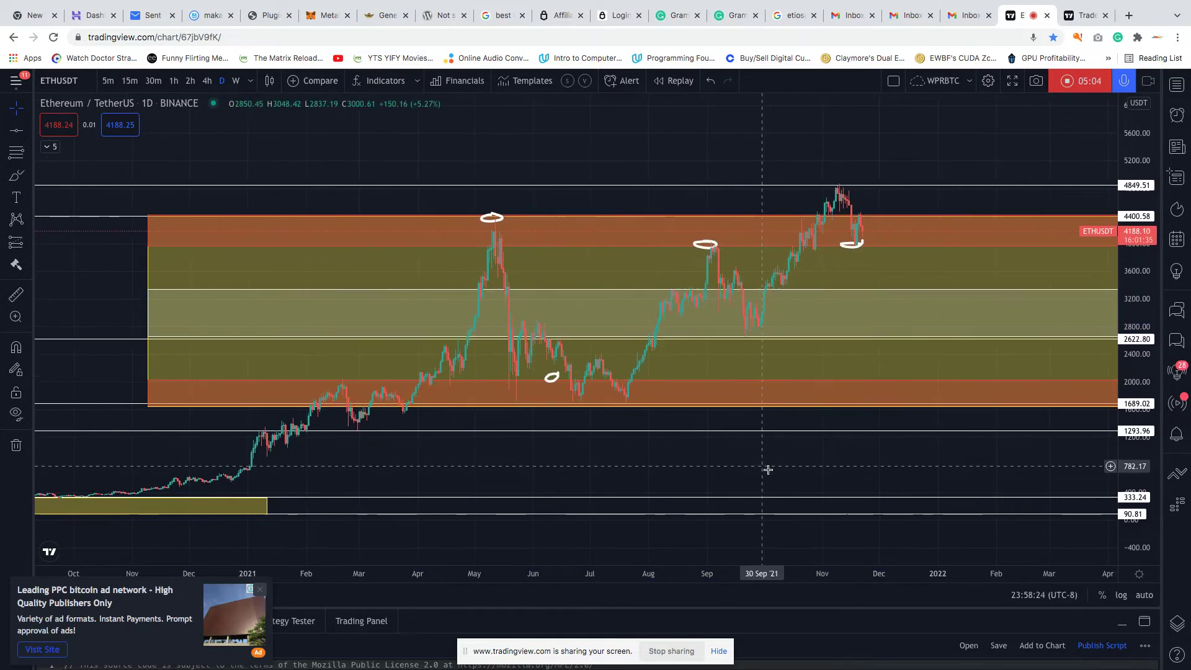
scroll(768, 470, "right", 1)
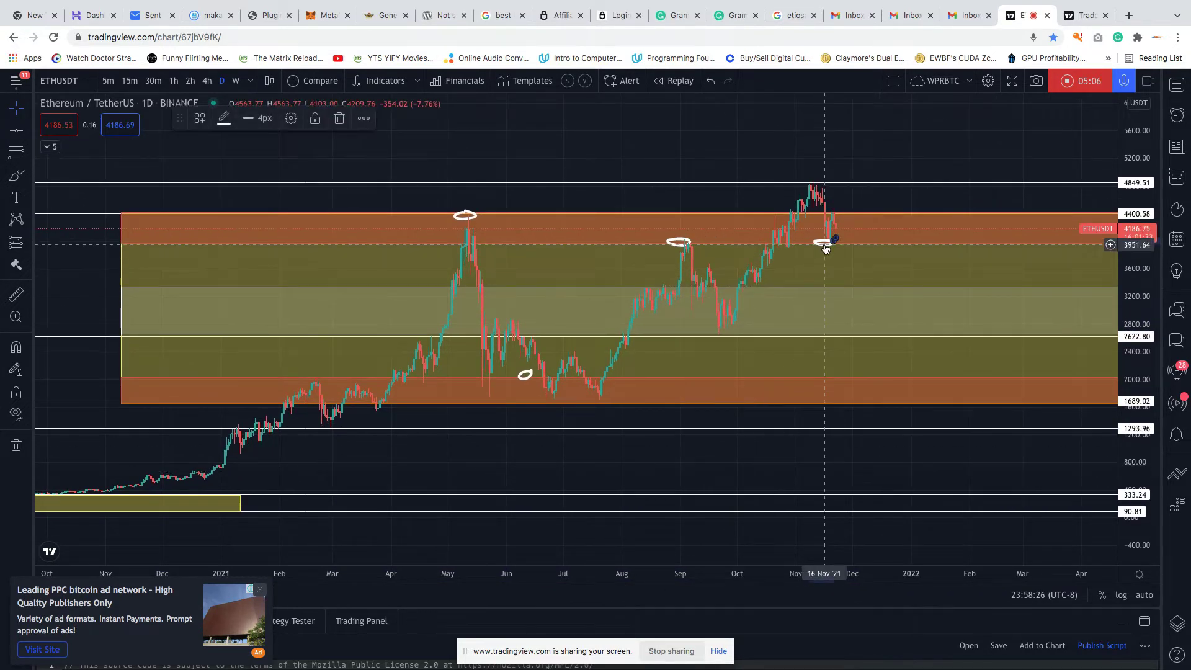
key("ctrl+z")
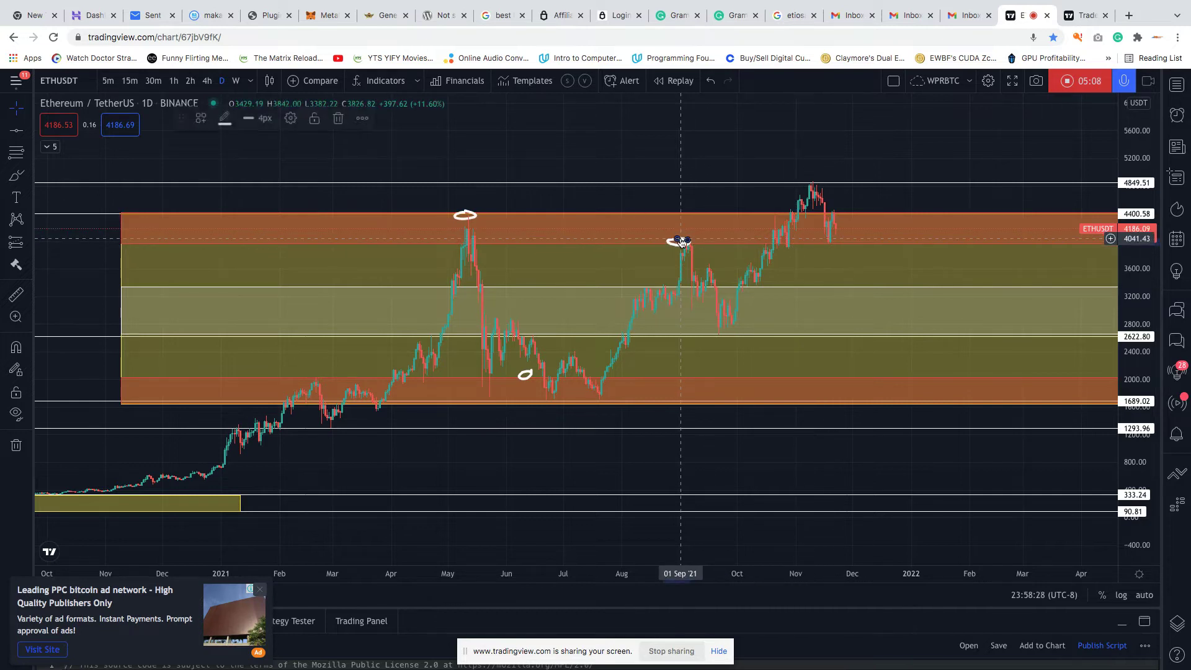
key("ctrl+z")
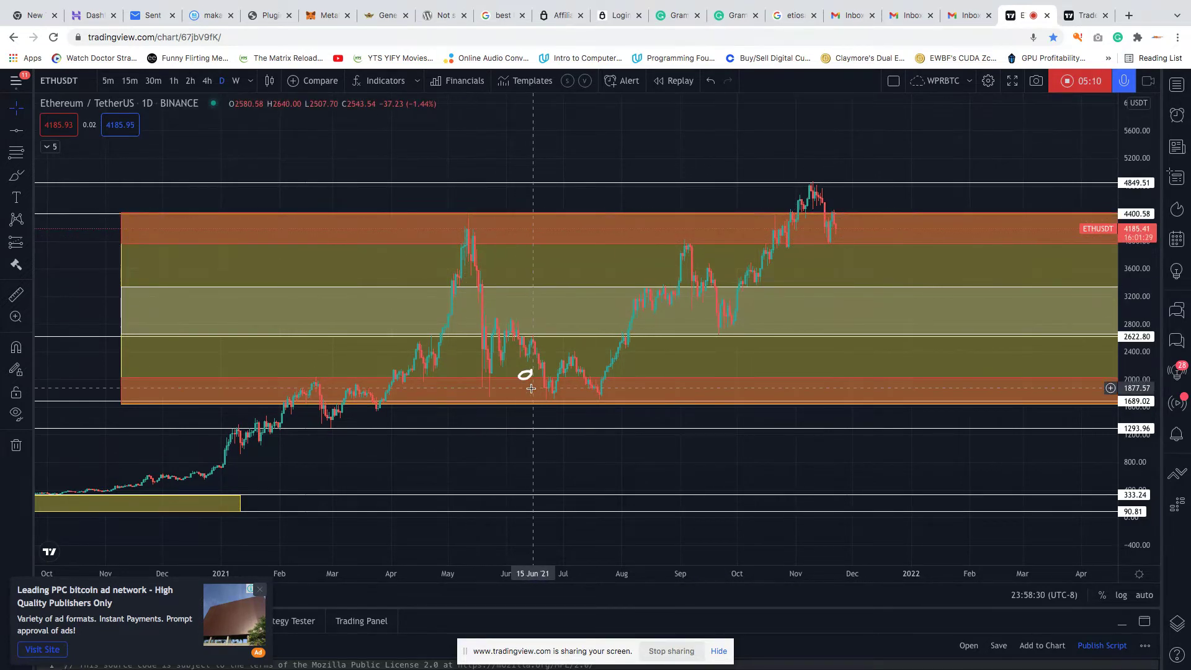
key("ctrl+z")
left_click(609, 389)
Draw a rising arrow trend line from the October 2020 lows at about 216 through the July 2021 low to about May 2022
left_click_drag(714, 447, 824, 467)
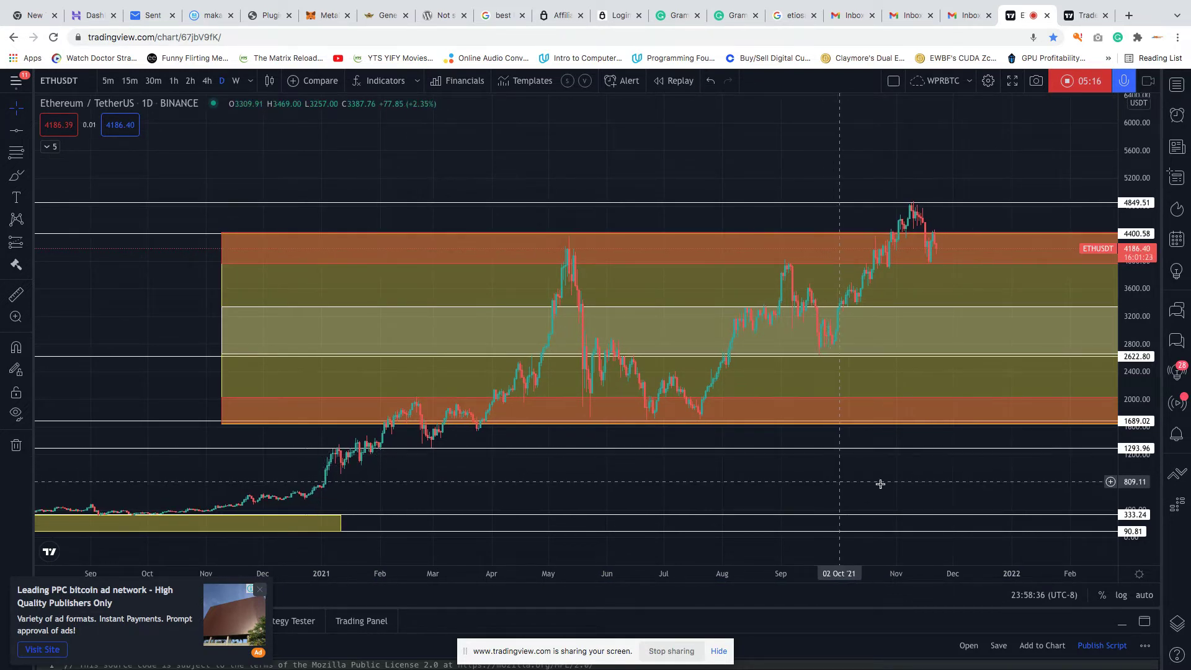
left_click_drag(821, 457, 915, 404)
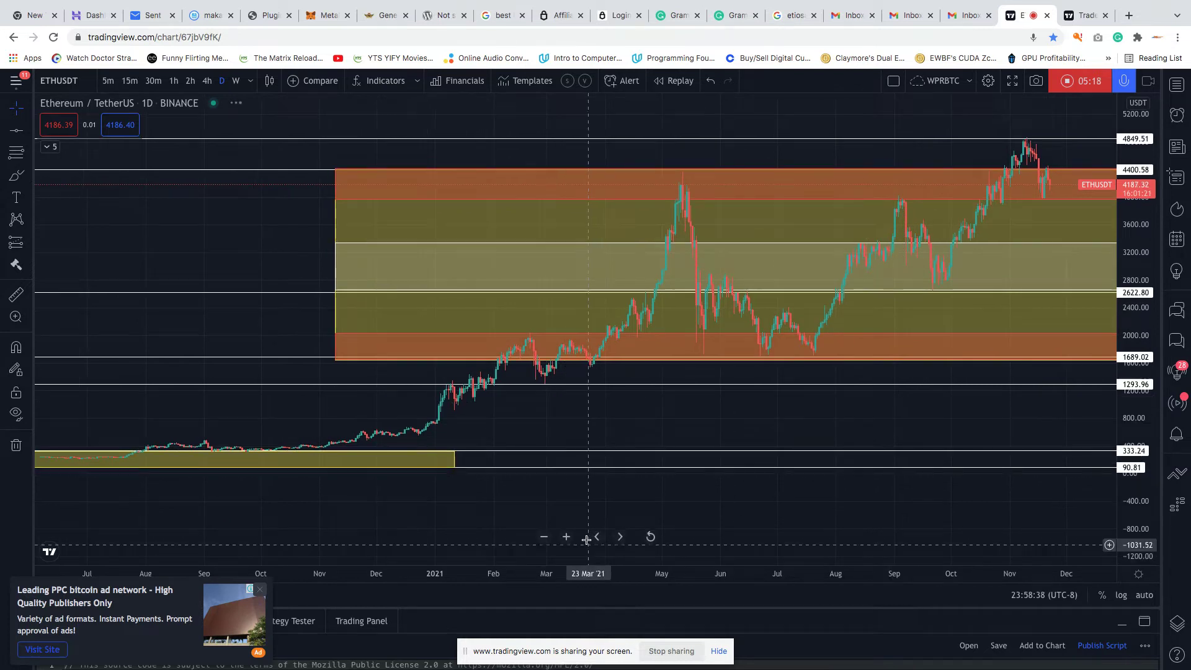
left_click(544, 537)
left_click(543, 537)
left_click_drag(416, 218, 212, 239)
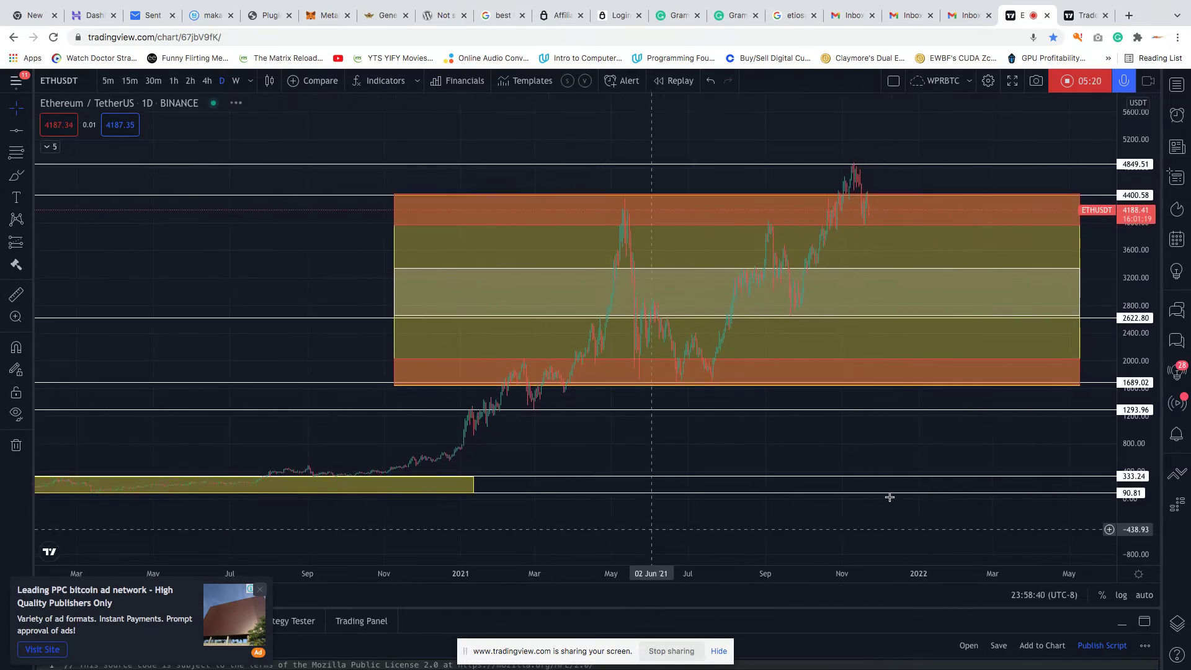
left_click(31, 134)
left_click(69, 130)
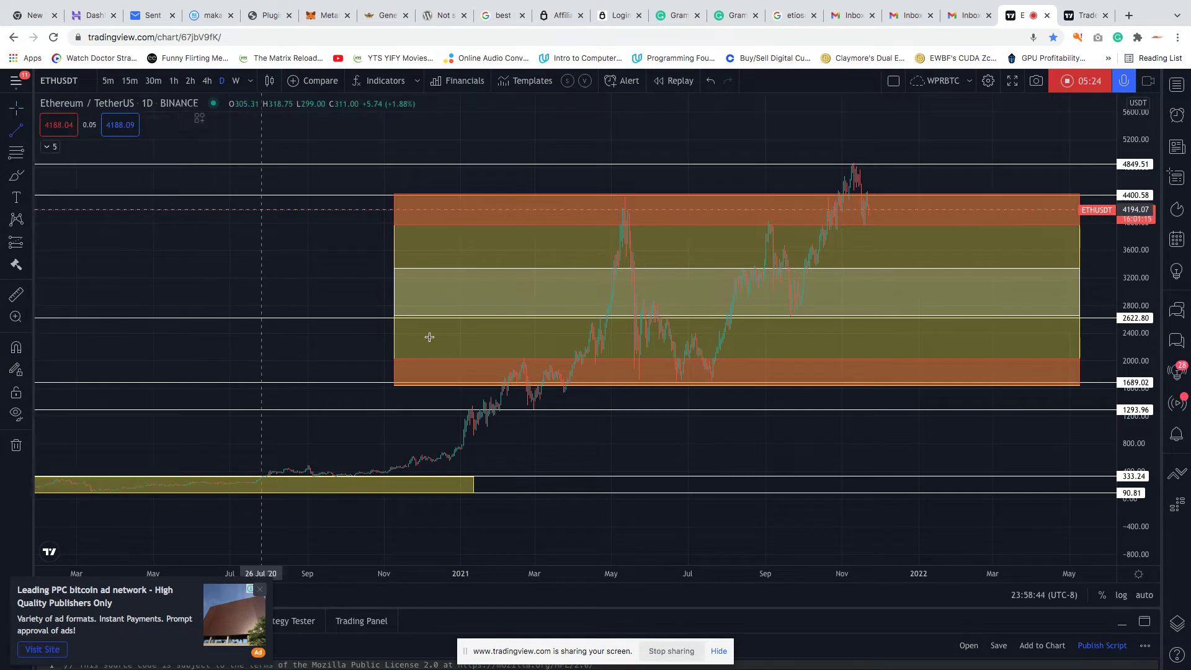
left_click(369, 483)
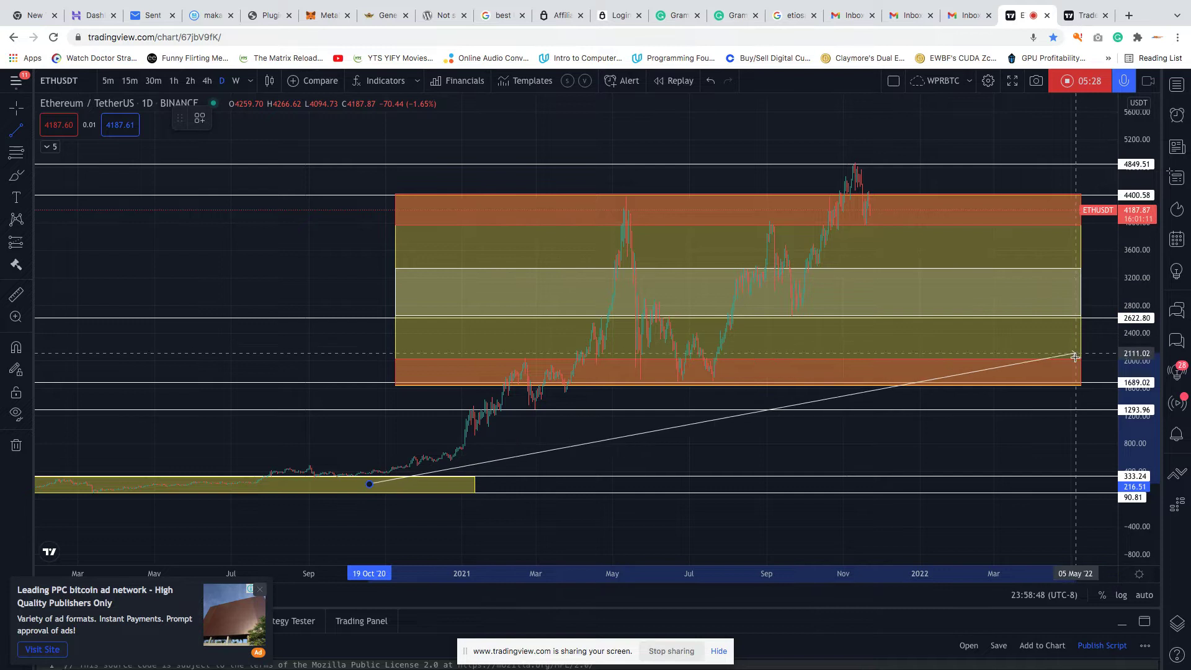
left_click(1100, 263)
Undo the accidental move of the 1293.96 horizontal line, and extend the trend line's arrow end to about 3772 in August 2022
left_click_drag(1059, 409, 957, 419)
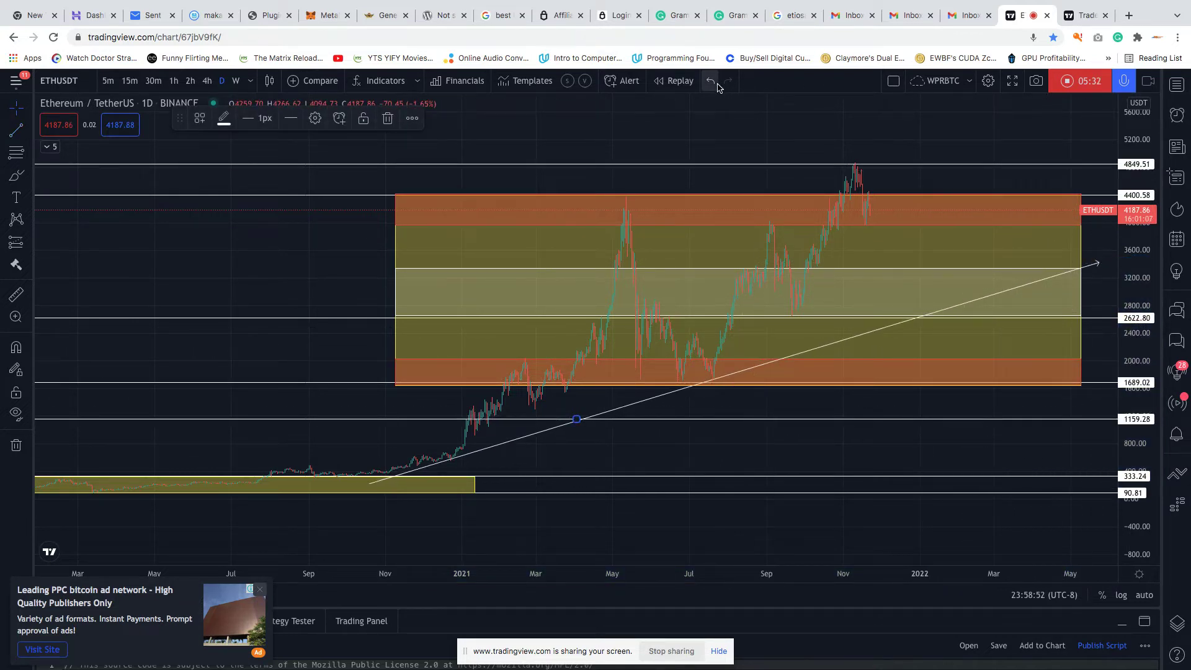
key("super+z")
scroll(786, 149, "right", 3)
left_click_drag(990, 271, 1094, 247)
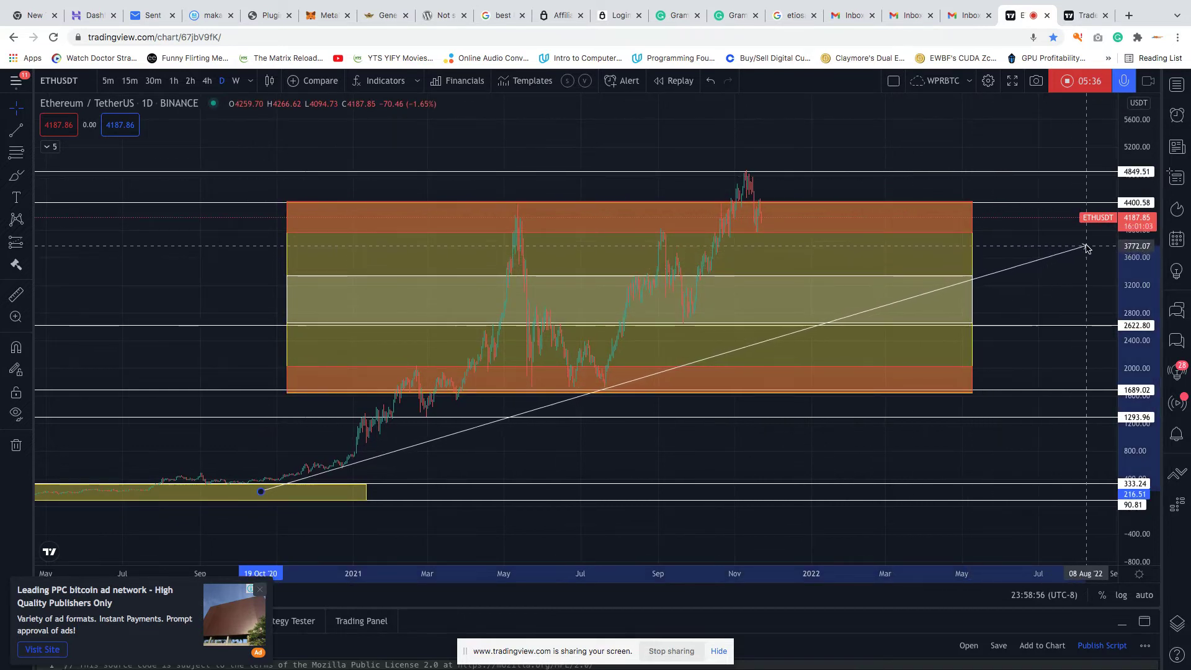
Enlarge the lower yellow rectangle so its upper edge sits near 470 and it extends to about February 2021
left_click_drag(636, 128, 657, 130)
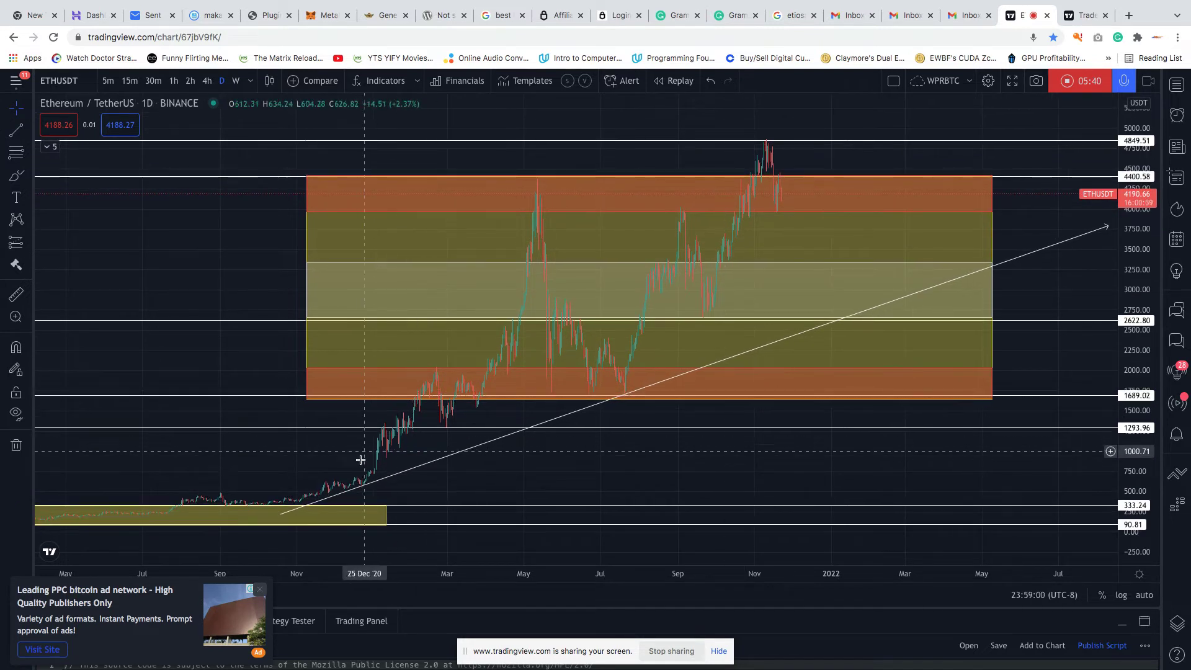
left_click(290, 508)
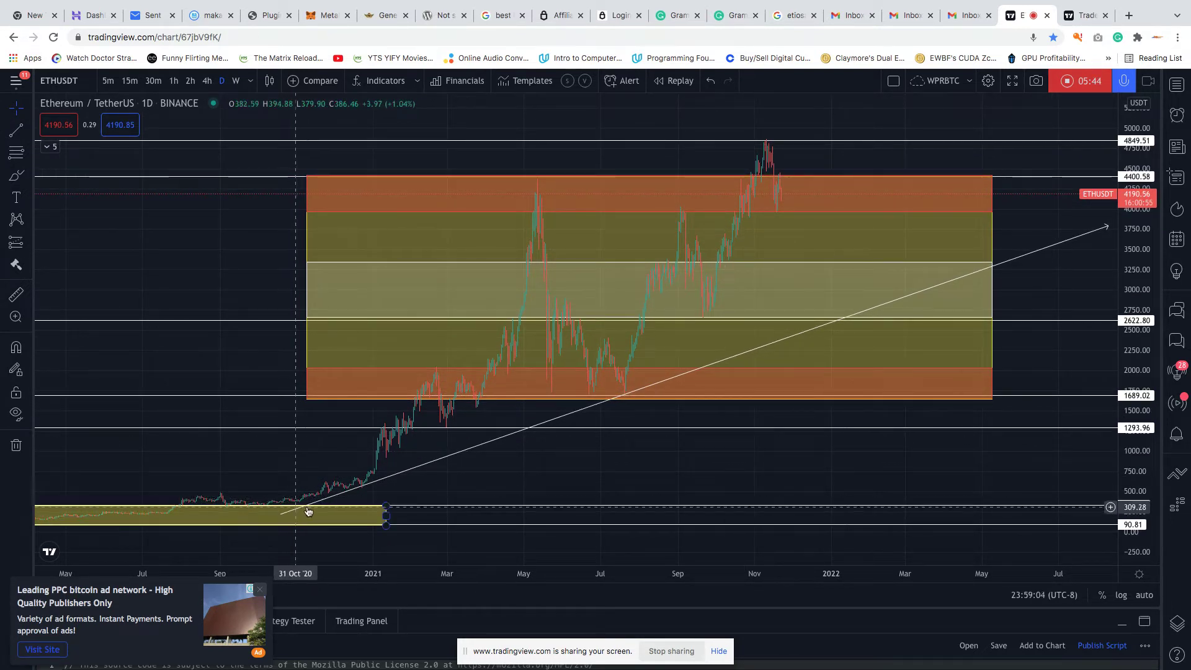
mouse_move(387, 507)
left_mouse_down()
mouse_move(411, 489)
mouse_move(389, 492)
left_mouse_up()
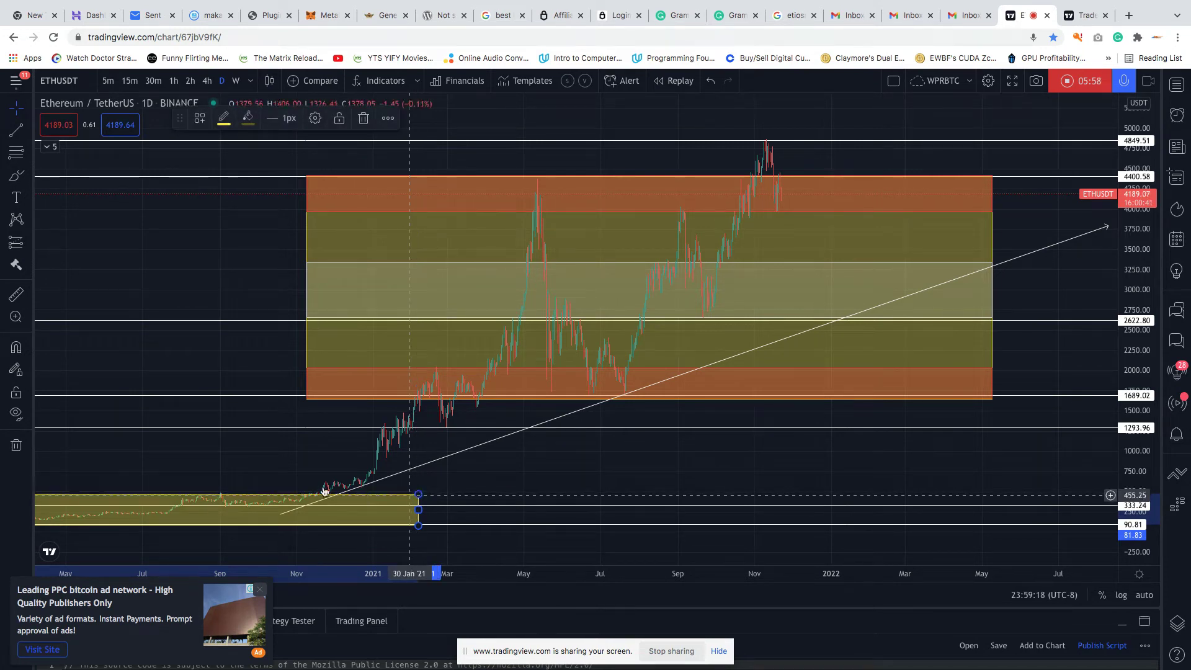
Mark the candle lows touching the trend line in late 2020 and July 2021 with the Brush tool
left_click(11, 170)
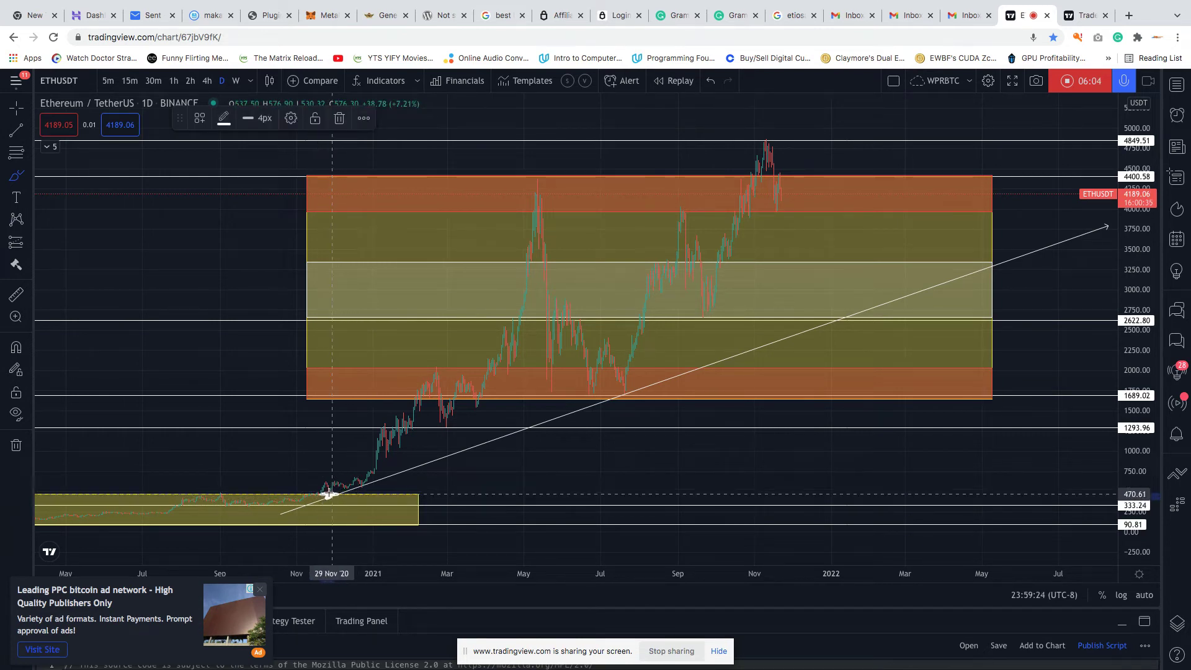
left_click(327, 493)
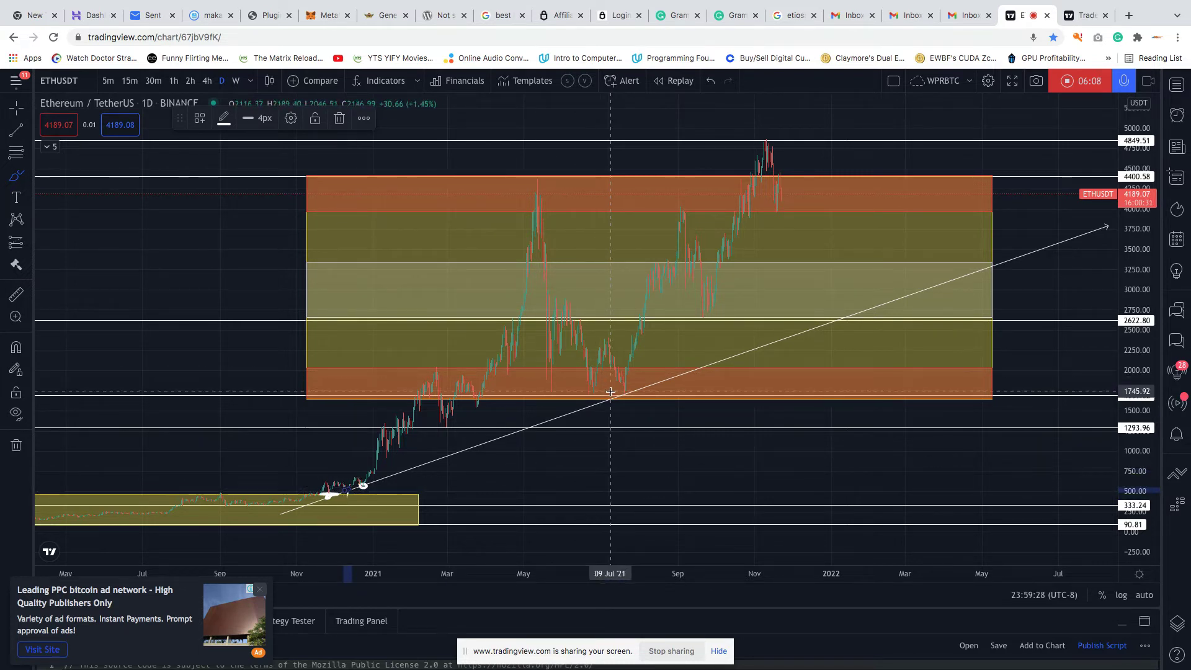
left_click_drag(620, 389, 632, 386)
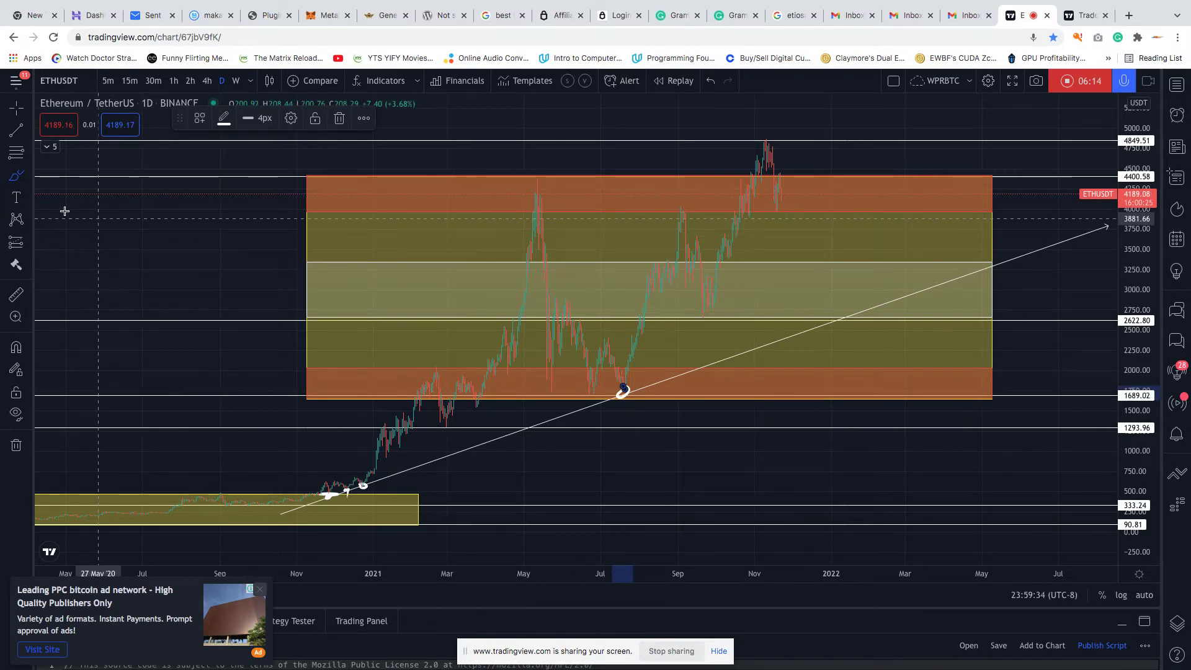
Switch the ETHUSDT chart to the 4-hour timeframe and show the price history back to December 2020
left_click(207, 81)
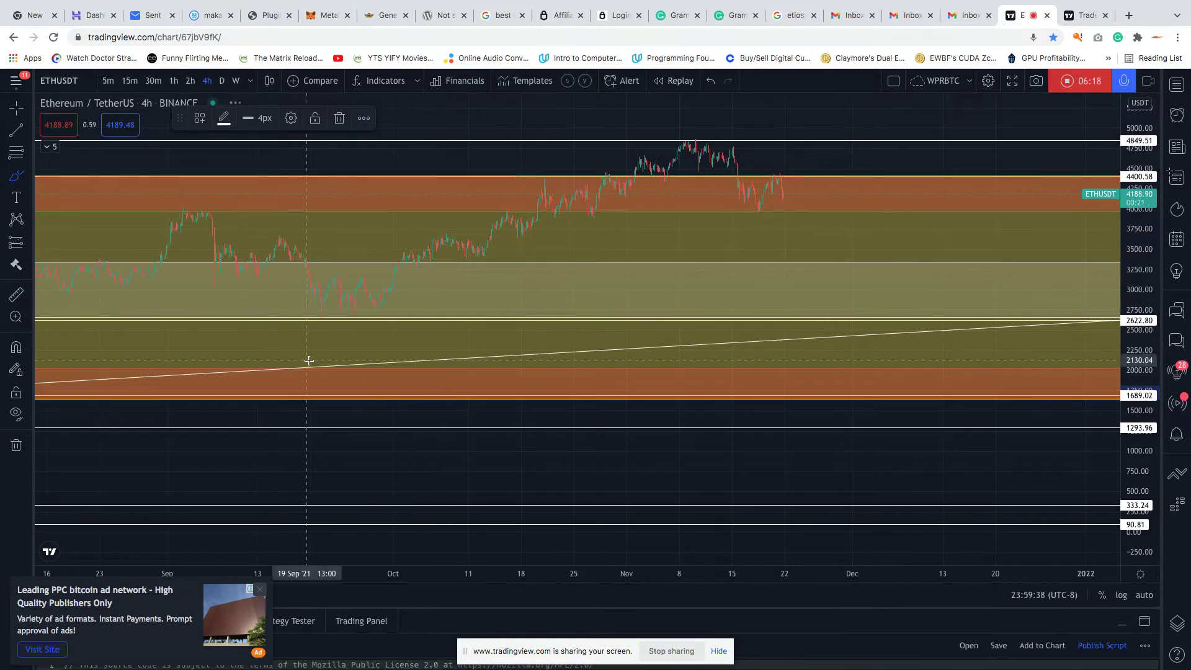
left_click(544, 536)
left_click(544, 535)
left_click(544, 535)
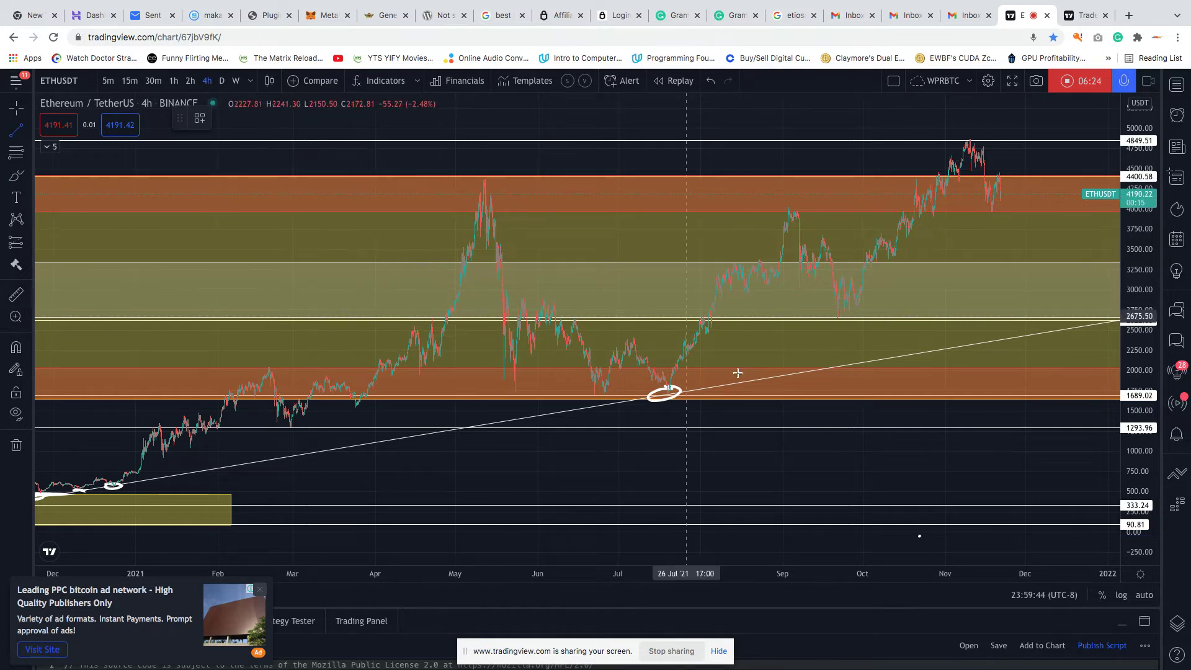
Draw a second, steeper arrow trend line from the 18 July 2021 low at about 1707 along the late September low
left_click(663, 394)
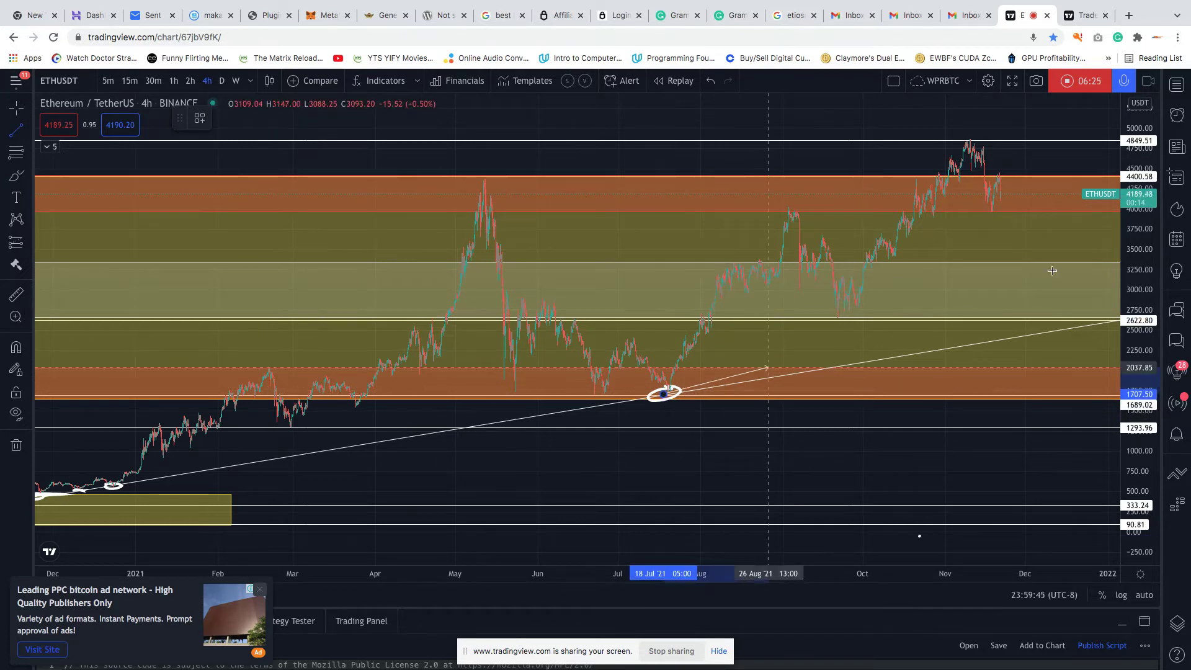
left_click(1108, 188)
left_click(1113, 177)
left_click(1029, 318)
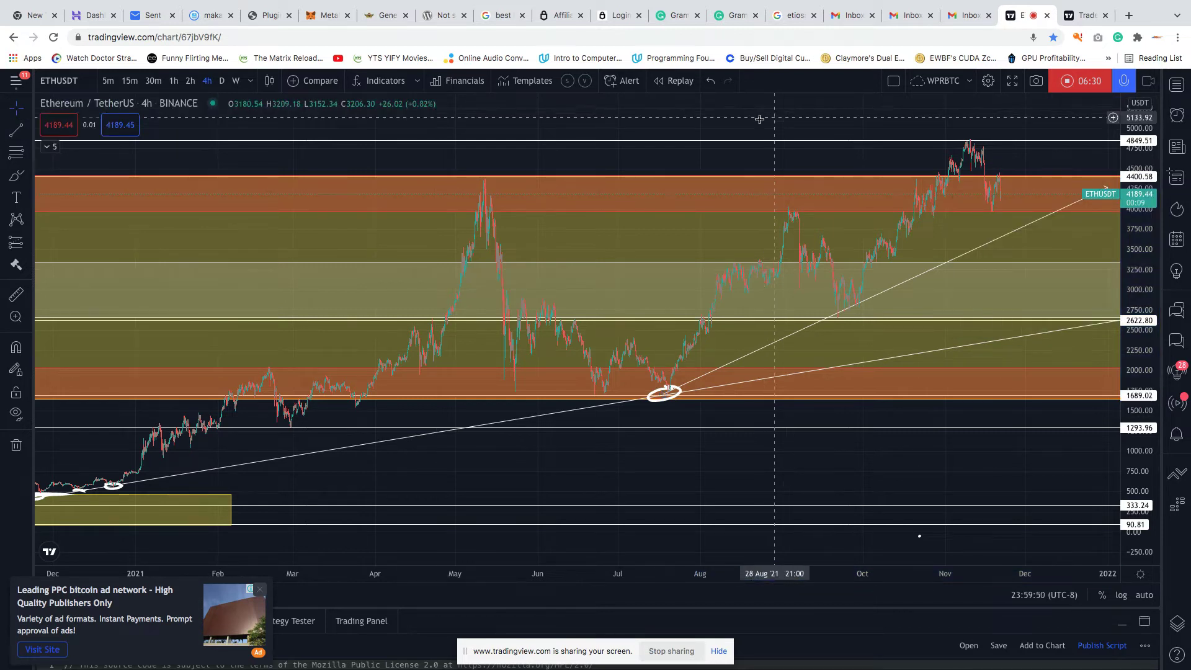
Extend the steeper trend line's arrow end to about 5011 in late February 2022
left_click_drag(789, 118, 564, 178)
left_click_drag(882, 249, 1038, 187)
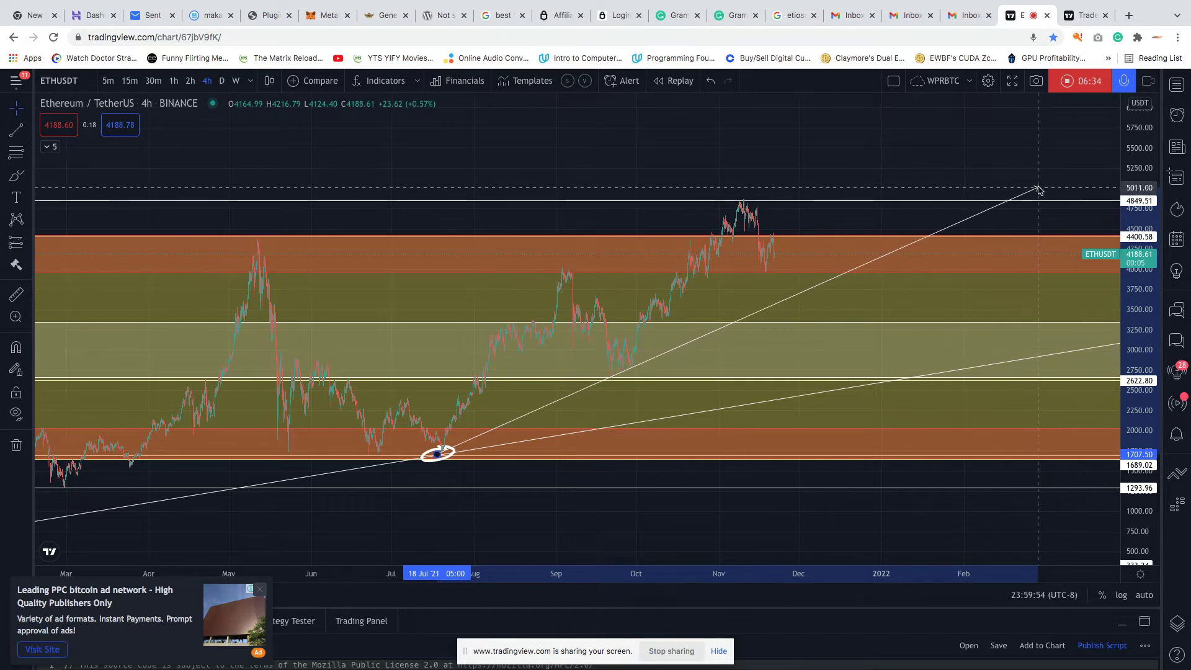
left_click_drag(947, 177, 949, 171)
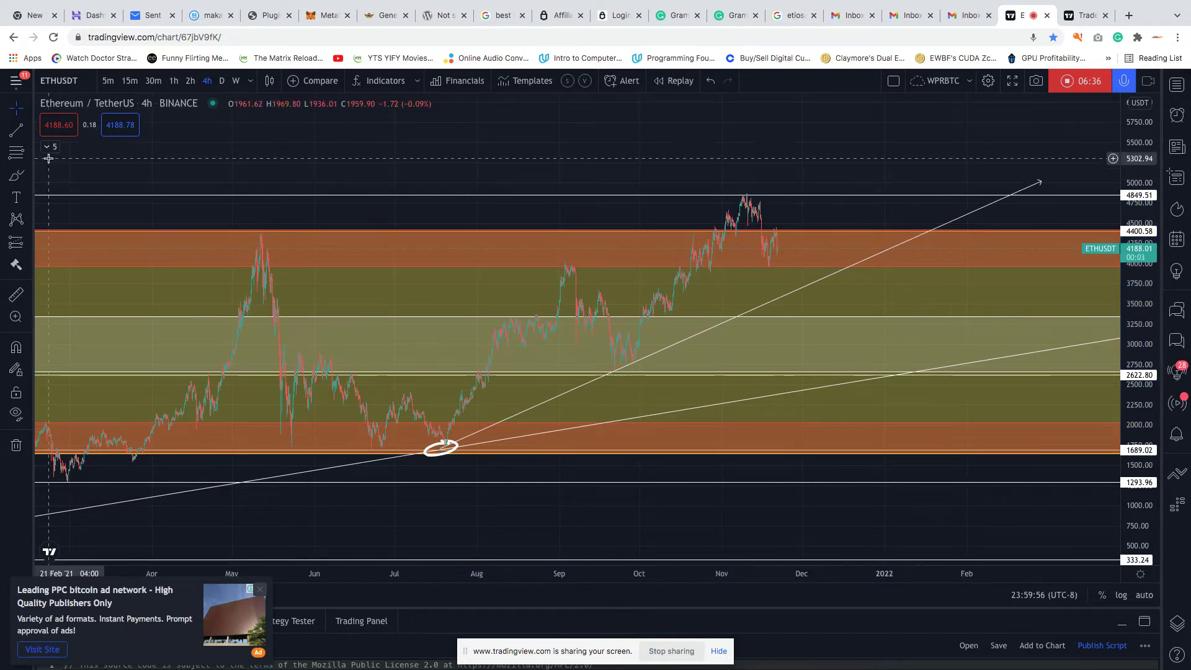
Brush a mark on the steeper trend line in late November, lines along the upper orange zone's edges, and an arc over the November peak
left_click(16, 176)
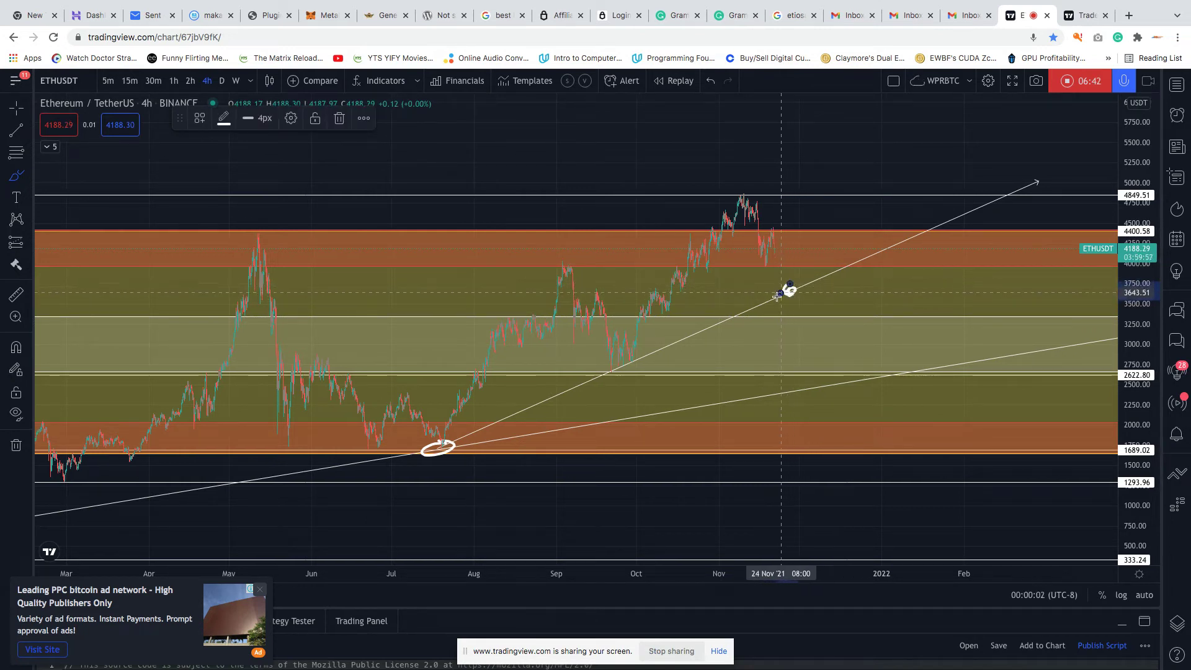
left_click_drag(789, 301, 777, 292)
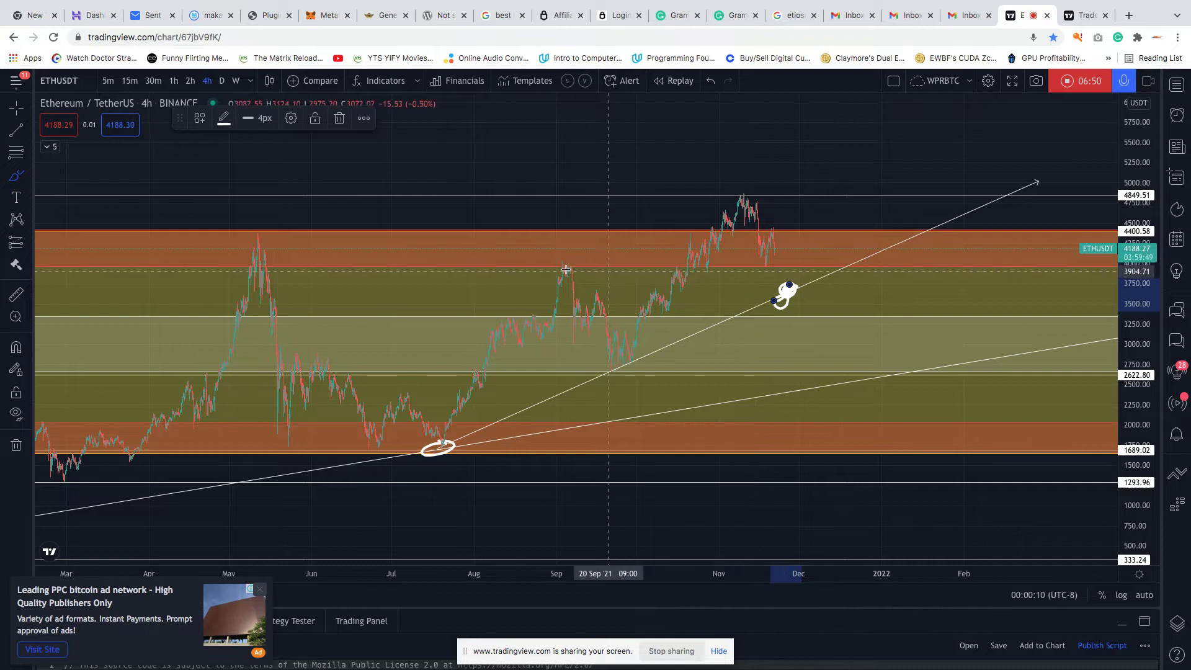
left_click_drag(537, 266, 790, 268)
left_click_drag(675, 232, 754, 227)
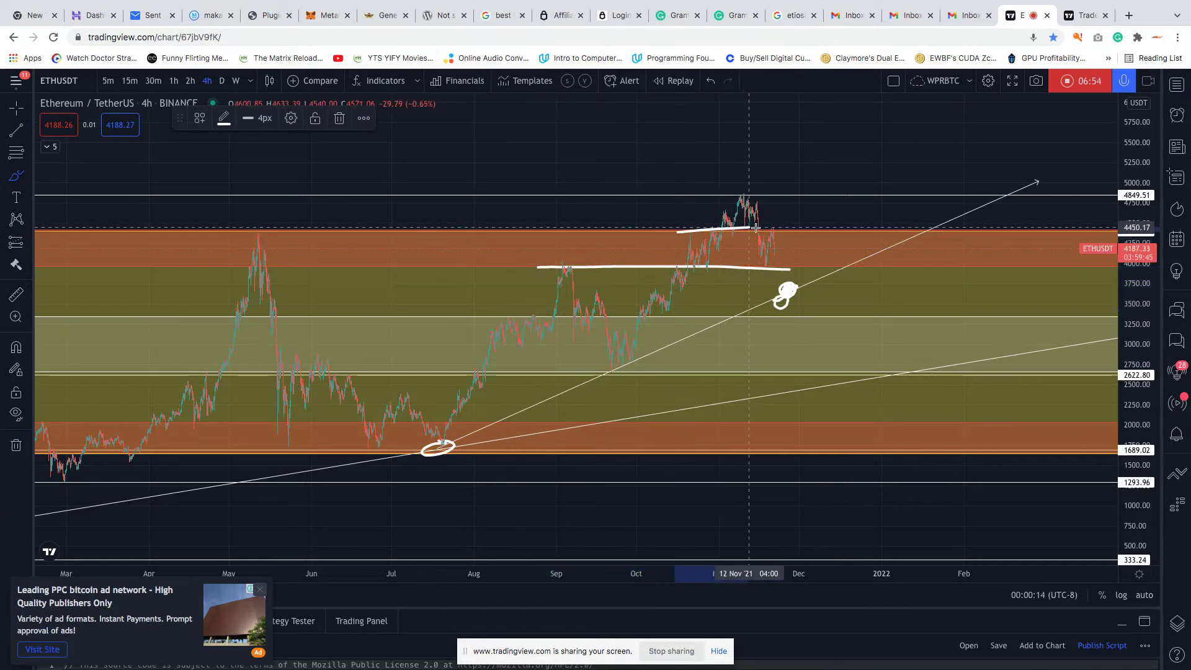
mouse_move(752, 231)
left_mouse_down()
mouse_move(738, 193)
mouse_move(755, 204)
mouse_move(758, 230)
left_mouse_up()
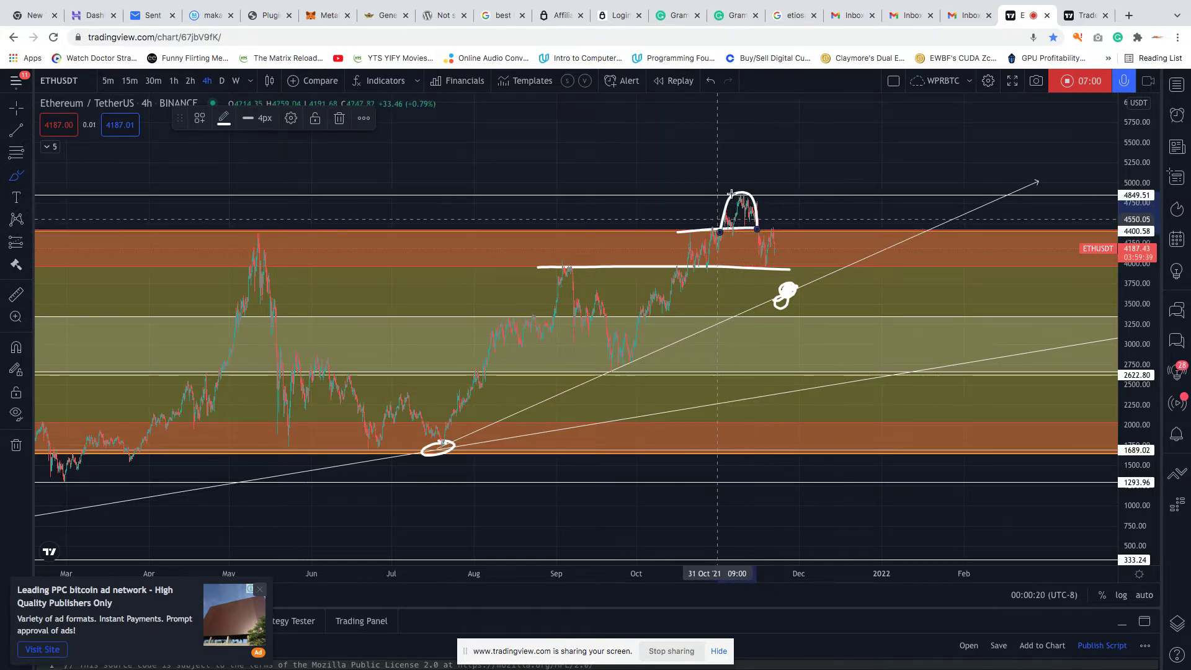
Undo the brush marks on the steeper trend line, the upper orange zone's edges and the November peak
left_click(711, 81)
left_click(712, 83)
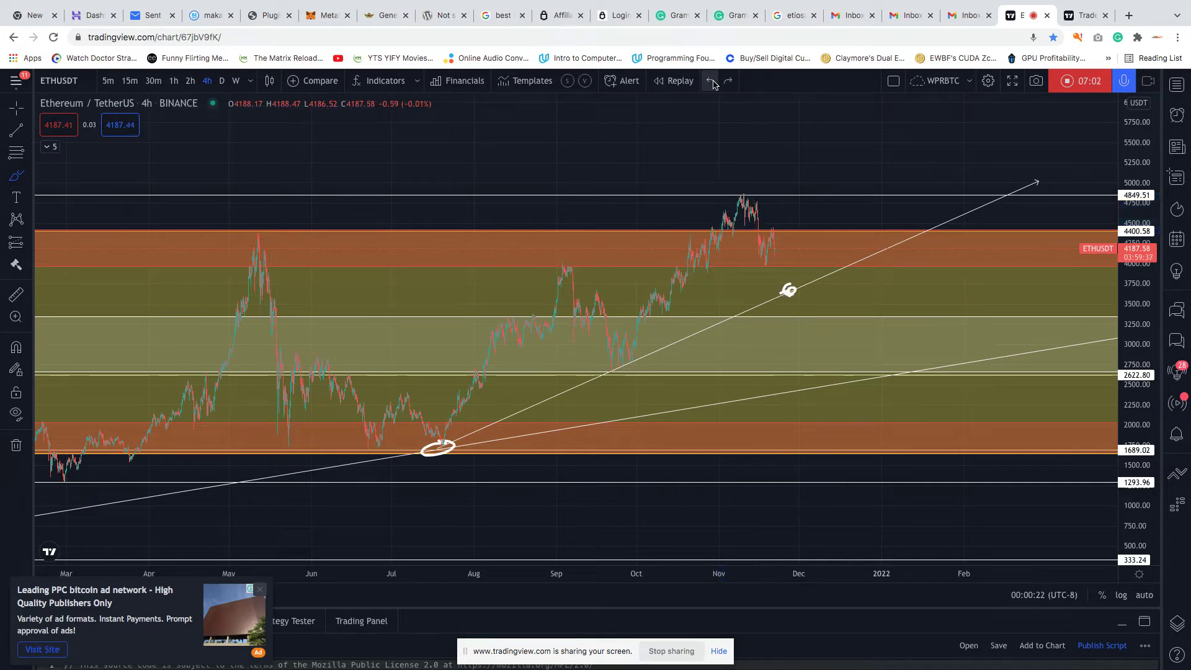
left_click(711, 81)
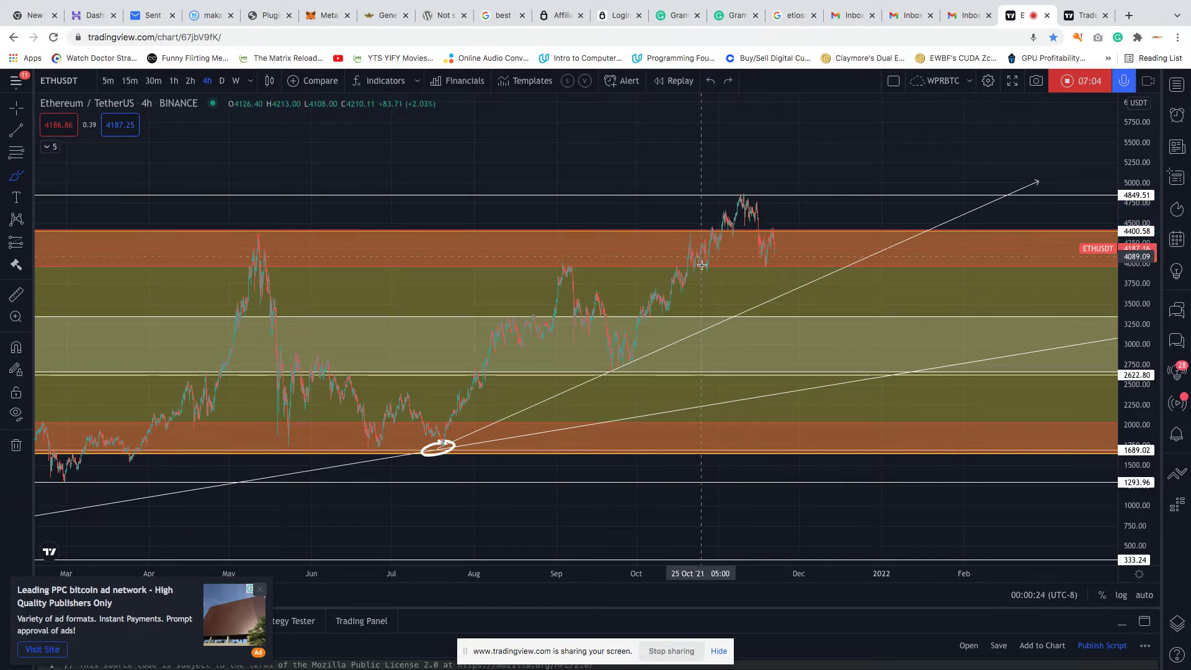
Brush short marks at the upper orange zone's lower edge and the steeper trend line, and sketch a price path rising to about 4872
mouse_move(770, 269)
left_mouse_down()
mouse_move(788, 267)
mouse_move(805, 299)
left_mouse_up()
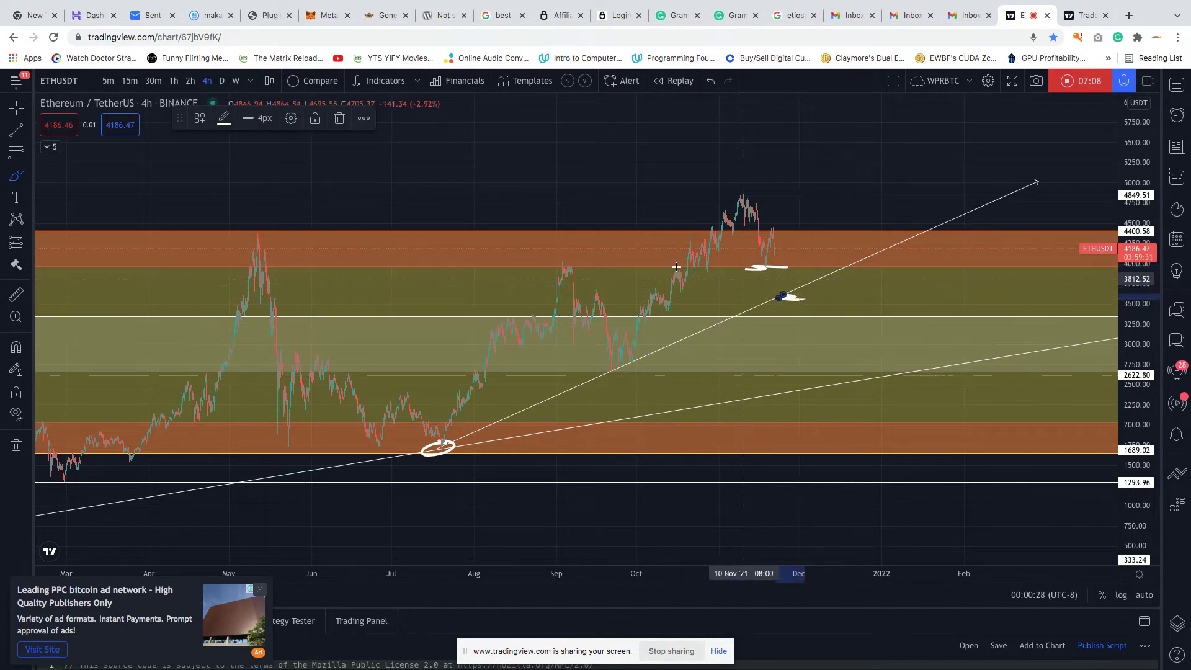
mouse_move(700, 264)
left_mouse_down()
mouse_move(720, 214)
mouse_move(758, 217)
mouse_move(764, 259)
mouse_move(775, 257)
mouse_move(794, 193)
left_mouse_up()
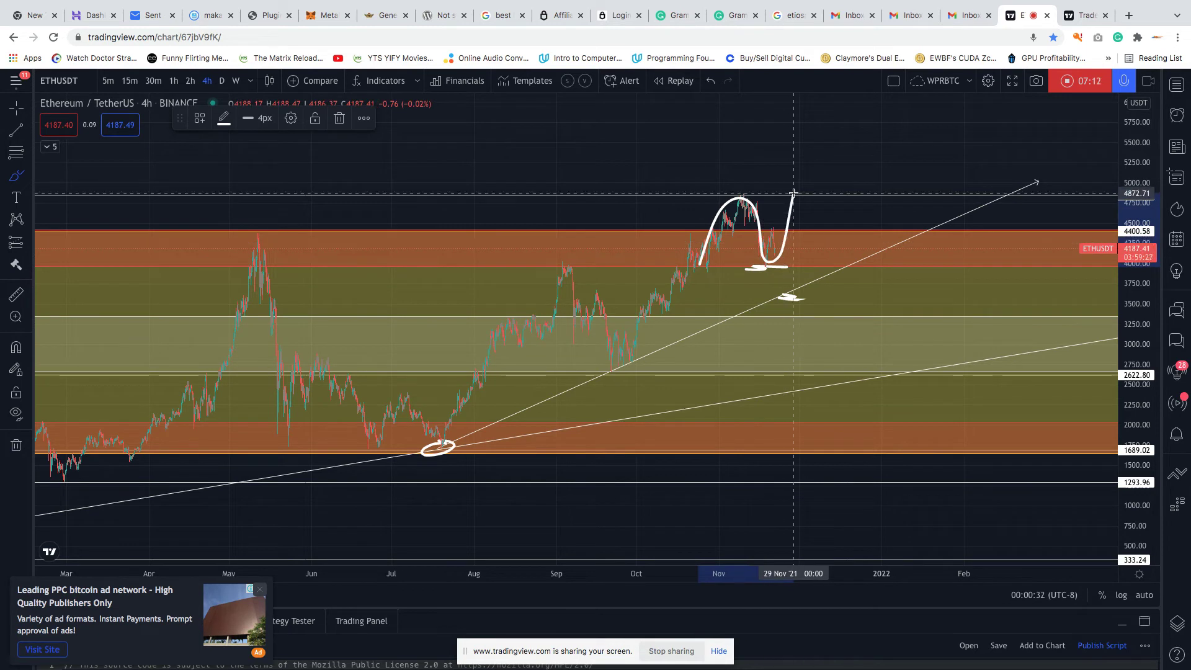
Undo the sketched price path, the short marks at the orange zone and steeper trend line, and the stray brush stroke below the price
left_click(710, 86)
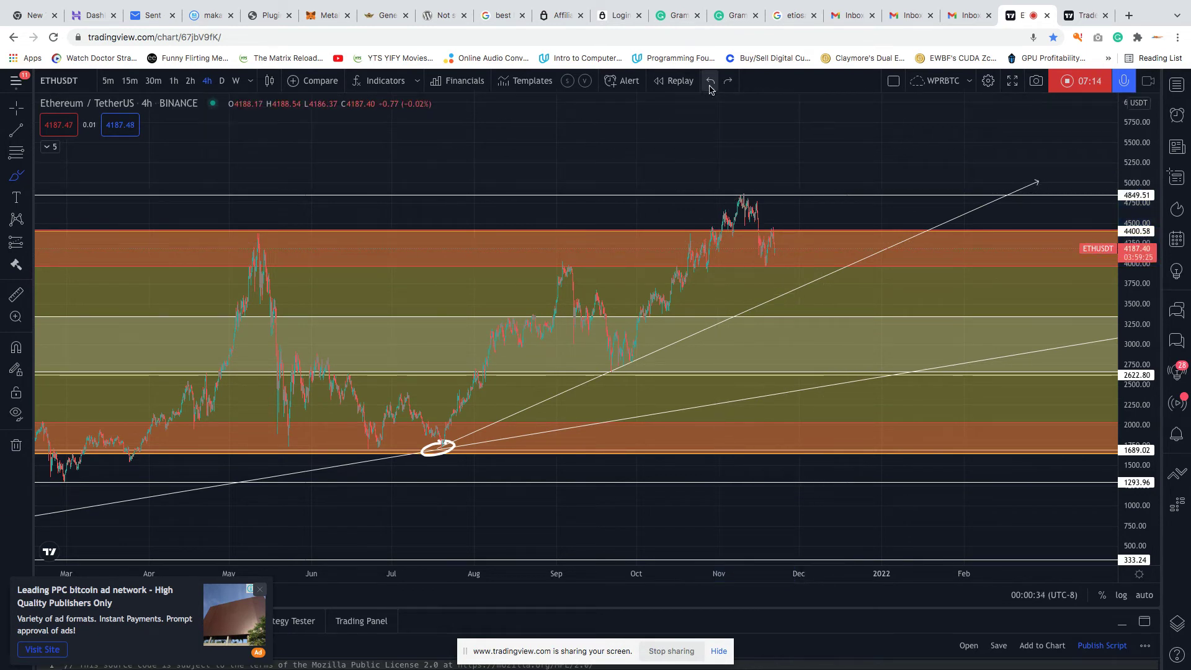
left_click(710, 87)
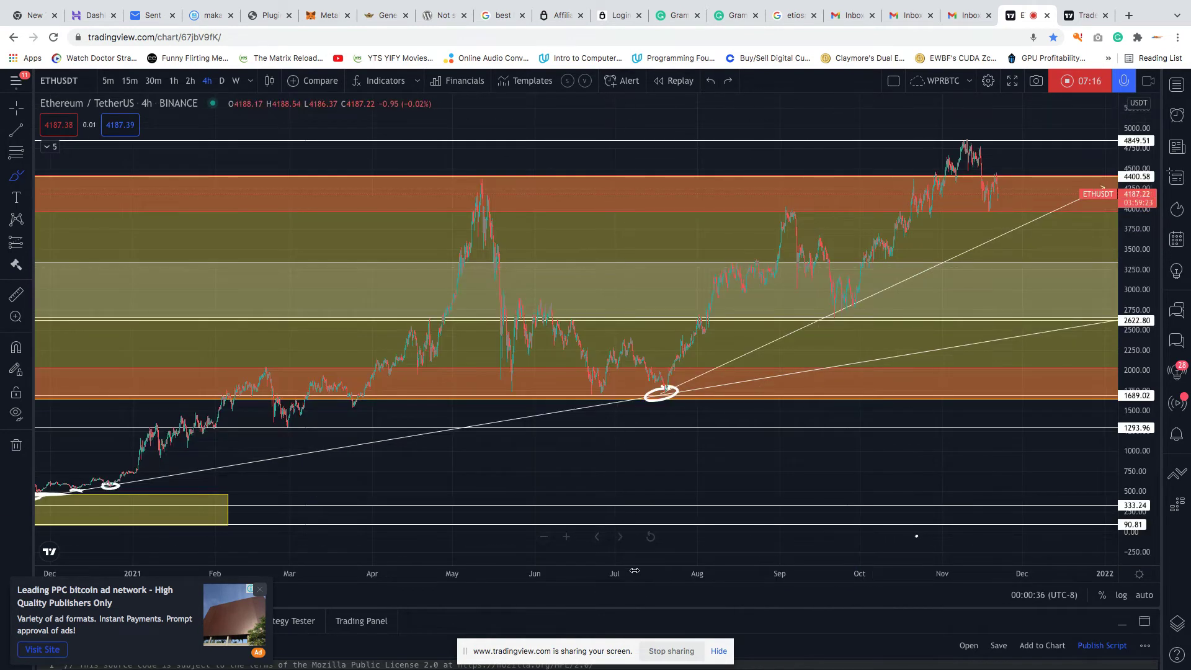
left_click(564, 536)
left_click(564, 537)
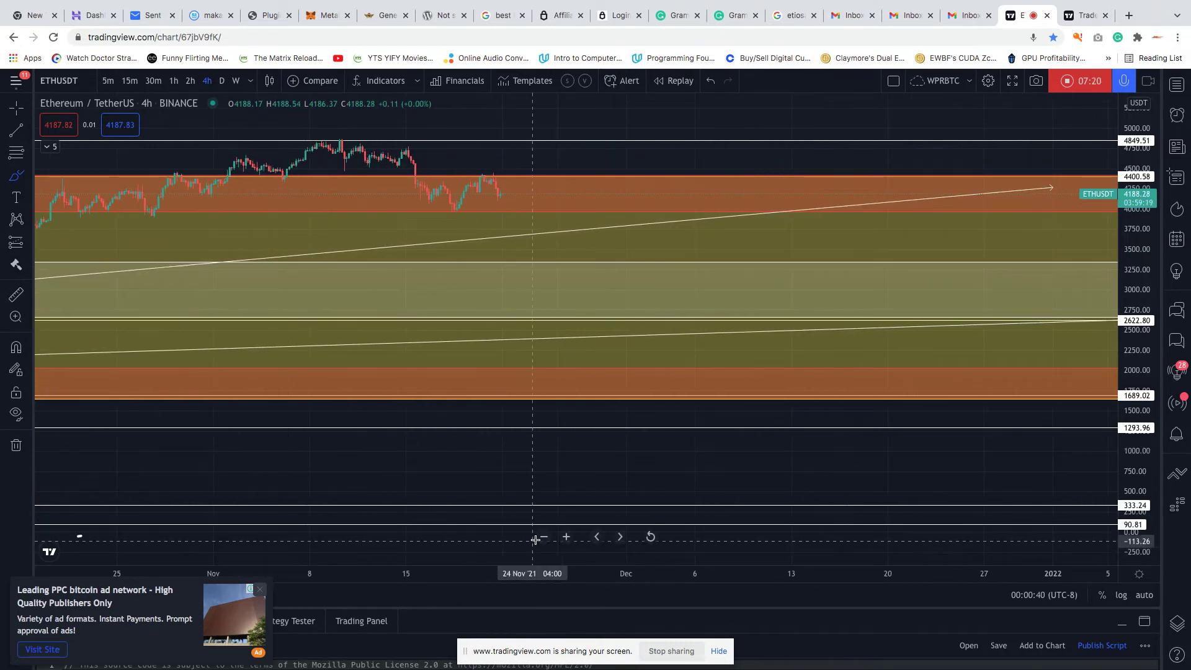
left_click_drag(449, 458, 732, 518)
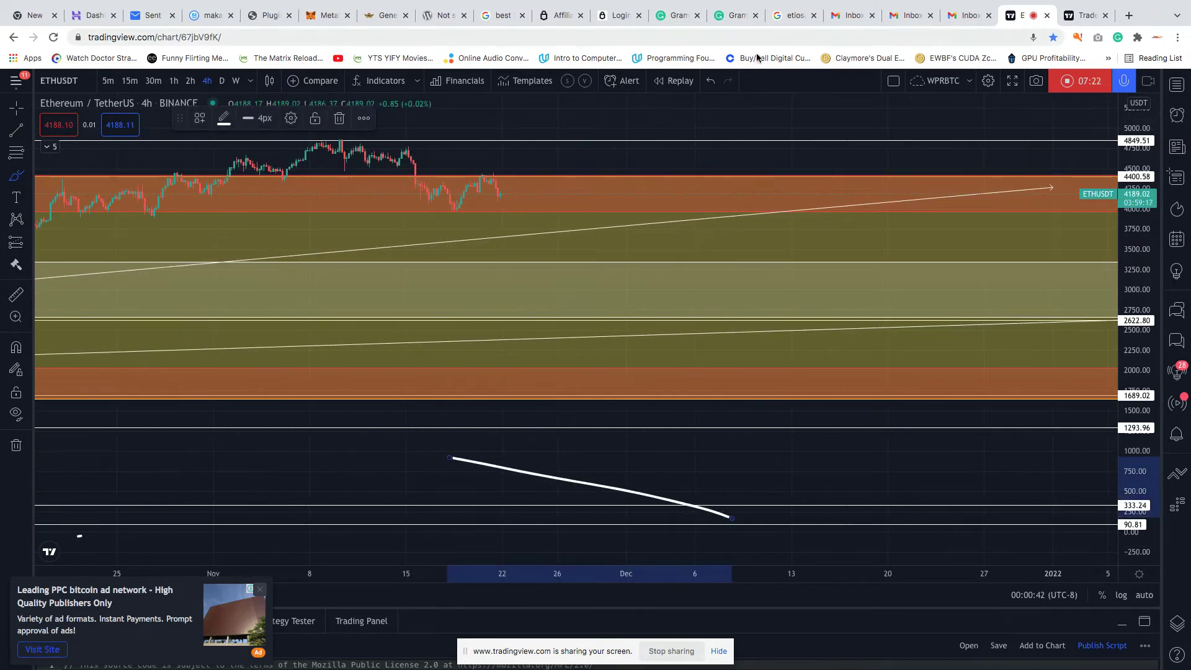
left_click(710, 80)
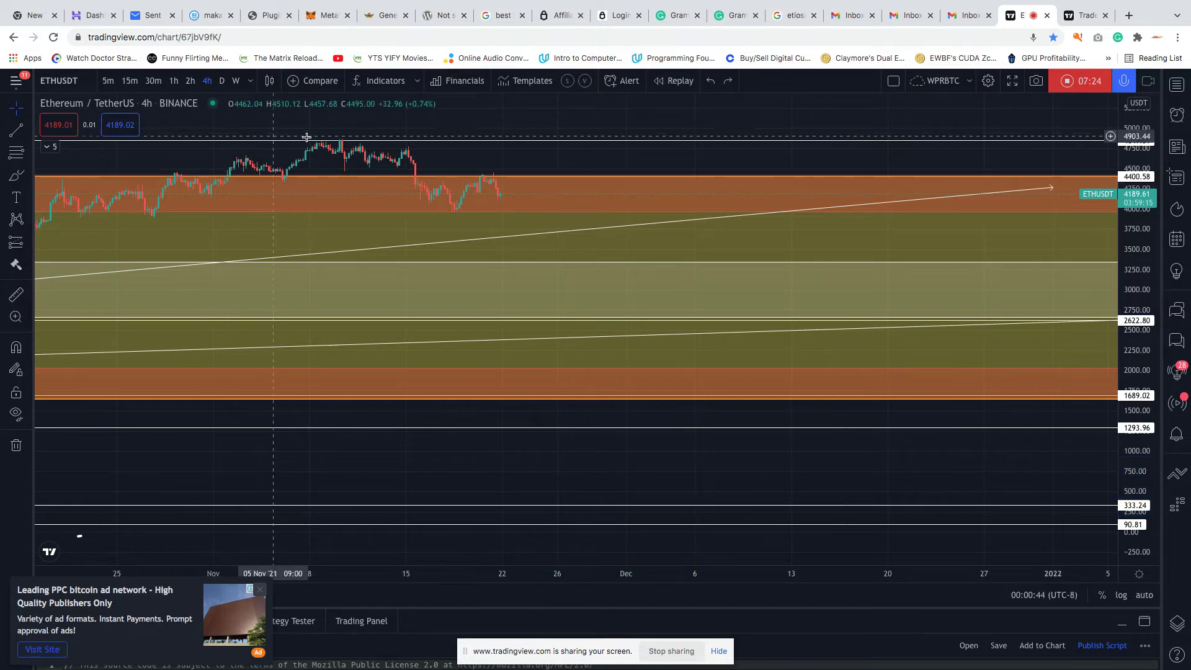
Brush marks on the descending November highs: near 4849, on the 15 November high, and around the recent high near 4400
left_click_drag(302, 137, 620, 273)
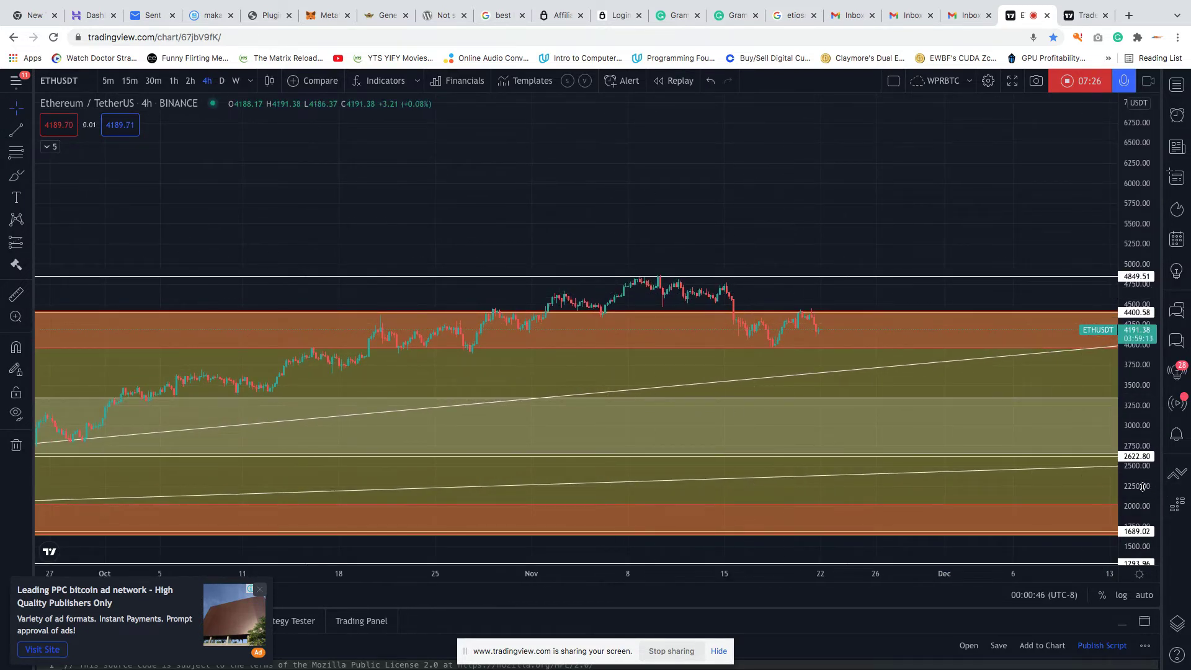
left_click_drag(1144, 487, 986, 263)
left_click_drag(872, 237, 928, 240)
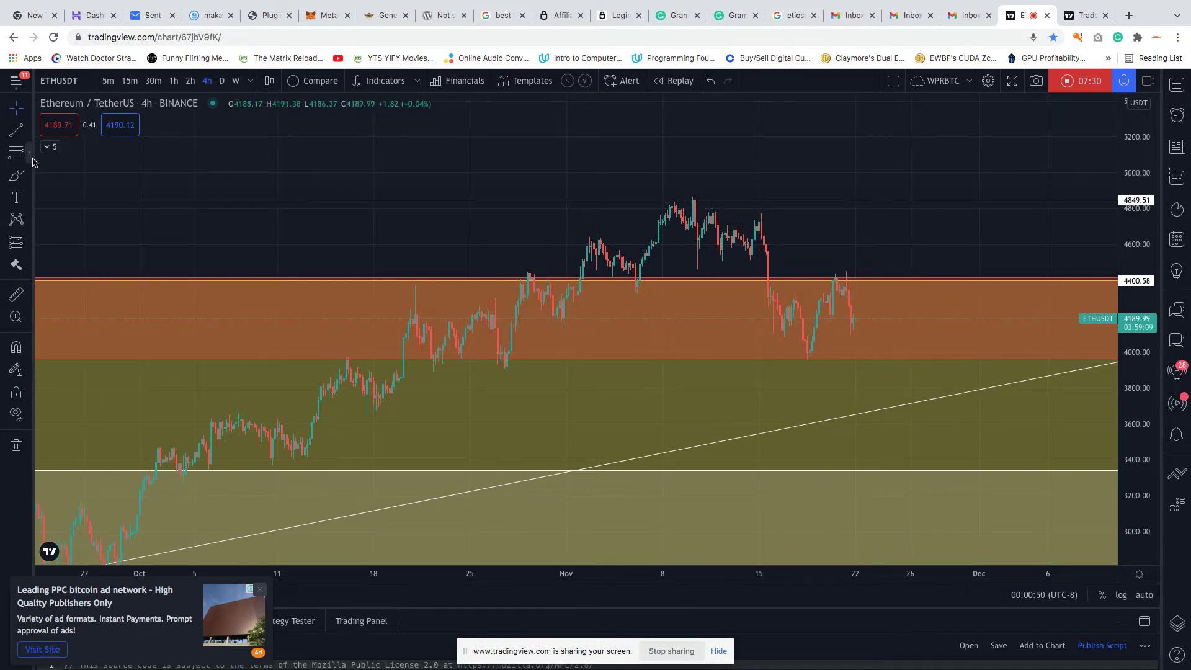
left_click(16, 176)
left_click_drag(845, 269, 843, 273)
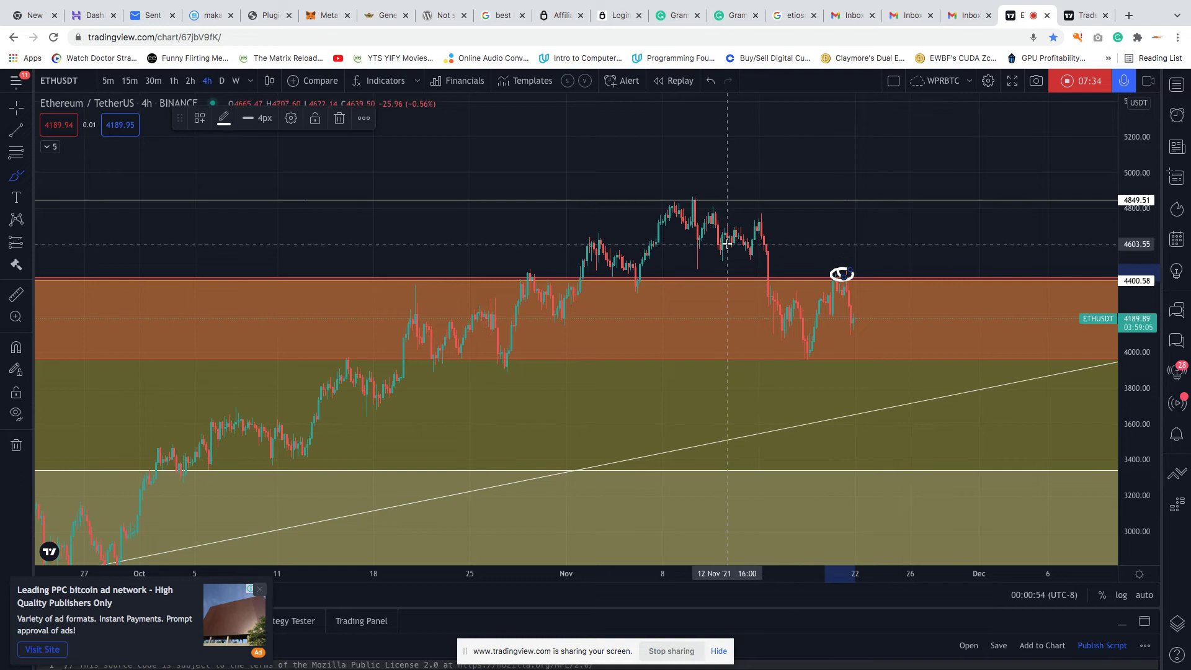
mouse_move(685, 190)
left_mouse_down()
mouse_move(701, 197)
mouse_move(695, 205)
mouse_move(761, 222)
left_mouse_up()
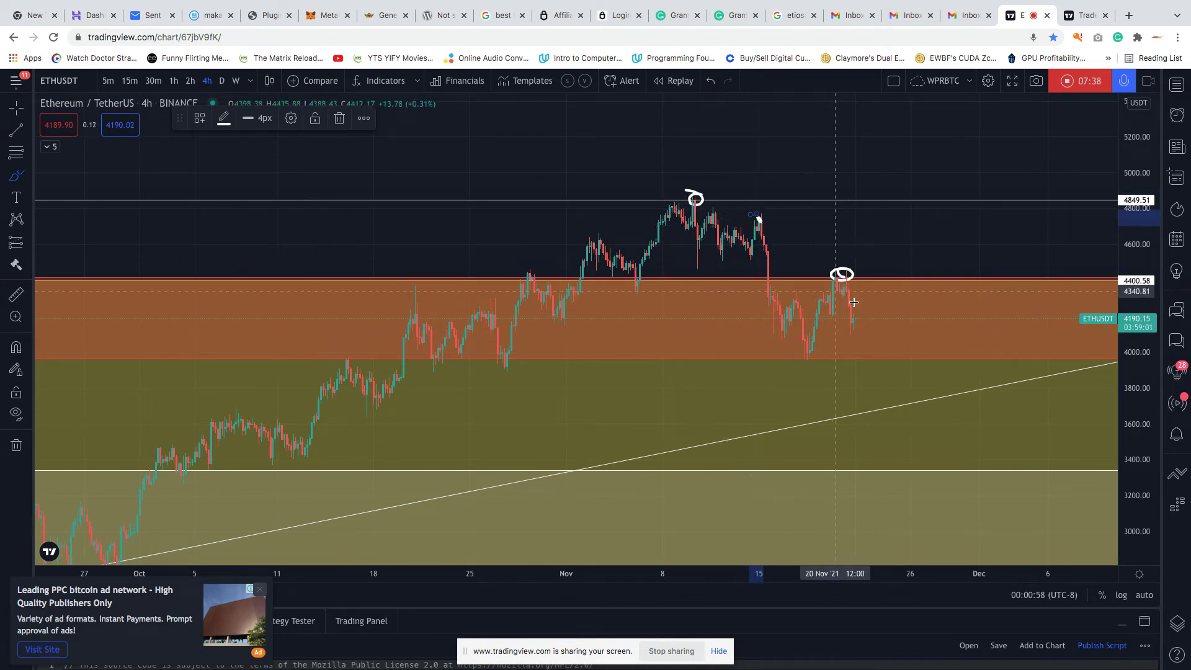
Brush small marks at the successive November lows, from the one below the peak down to the upper orange zone's lower edge
left_click_drag(686, 265, 700, 266)
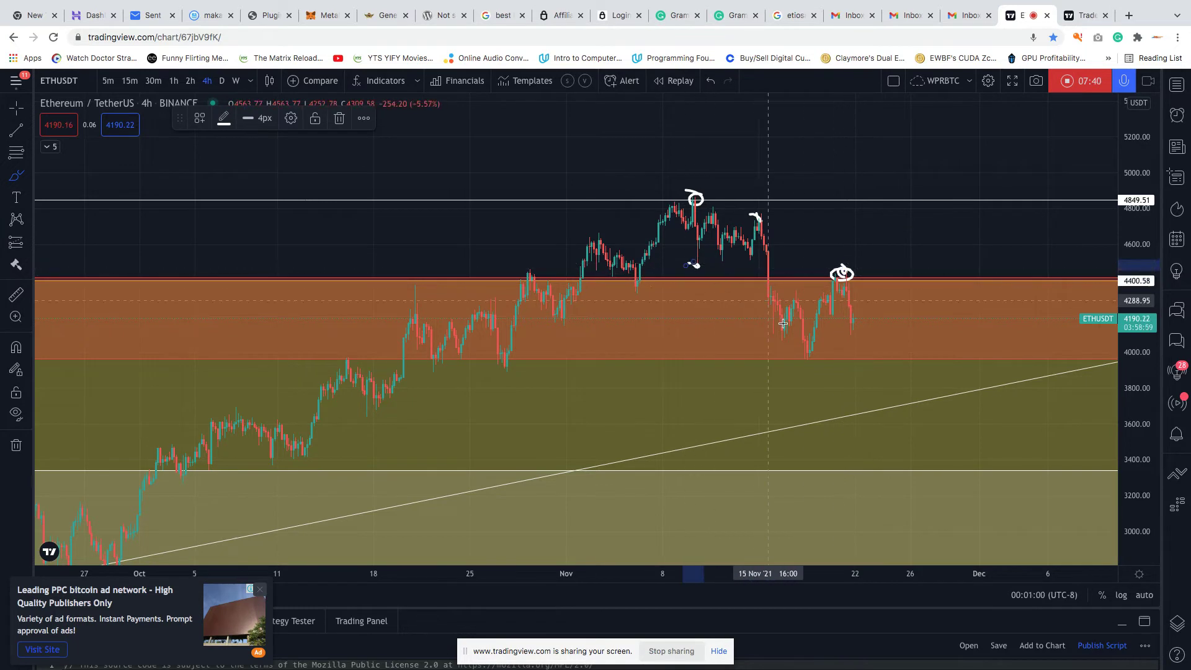
left_click_drag(762, 329, 770, 330)
left_click(807, 356)
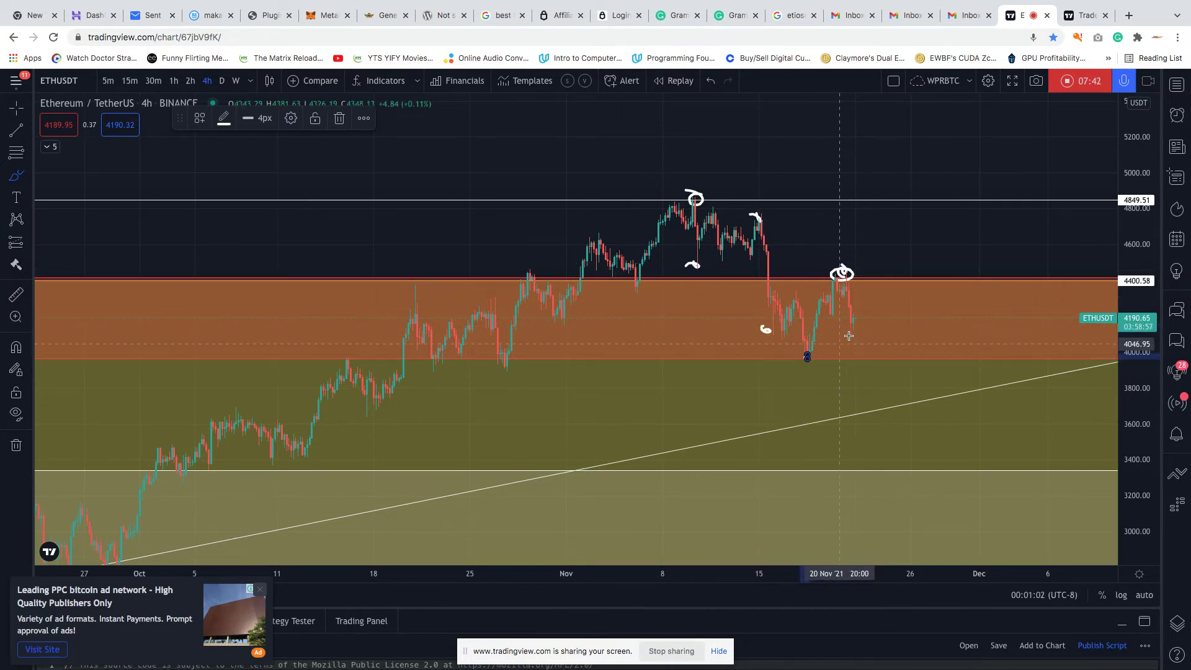
Brush marks along the upper orange zone's lower edge at the October lows and about 22 November, and encircle the price action inside the zone
left_click_drag(853, 354, 867, 359)
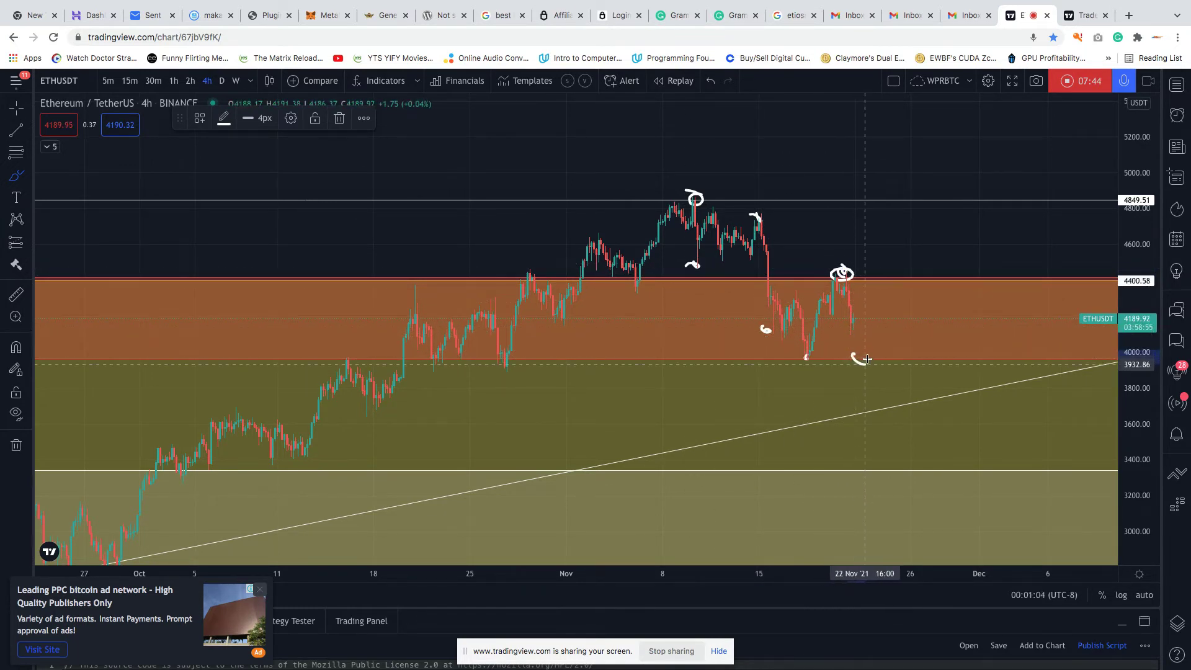
mouse_move(502, 352)
left_mouse_down()
mouse_move(506, 362)
mouse_move(471, 364)
mouse_move(403, 332)
mouse_move(490, 279)
mouse_move(701, 282)
mouse_move(848, 338)
mouse_move(456, 357)
left_mouse_up()
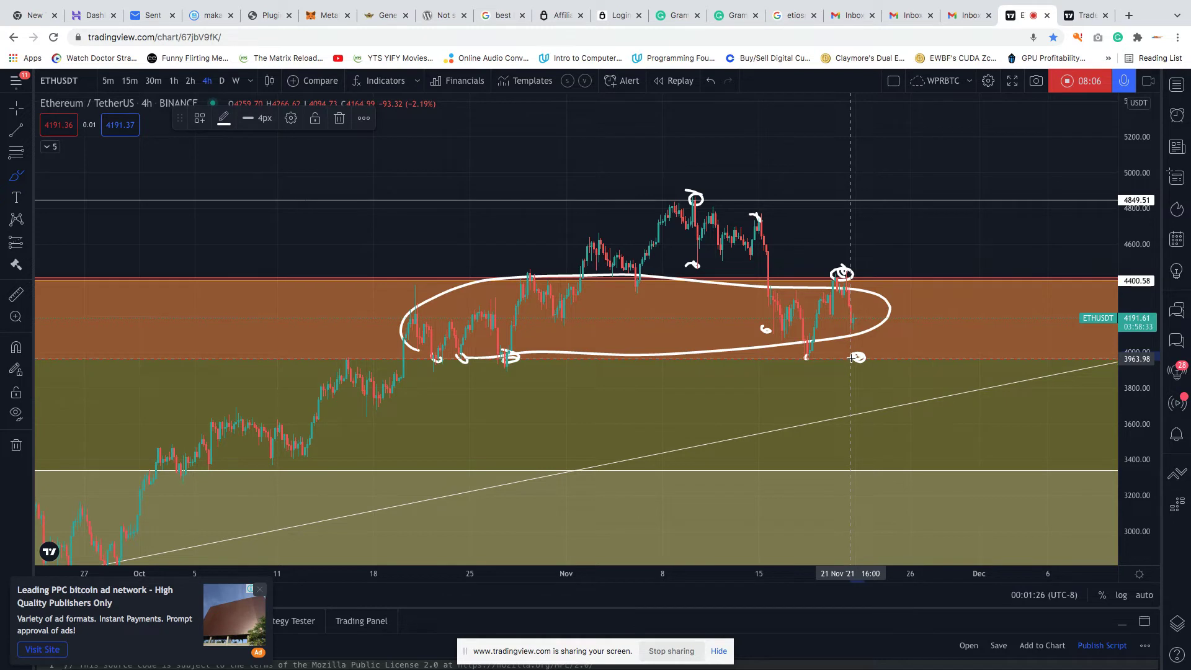
mouse_move(851, 358)
left_mouse_down()
mouse_move(865, 365)
mouse_move(857, 350)
left_mouse_up()
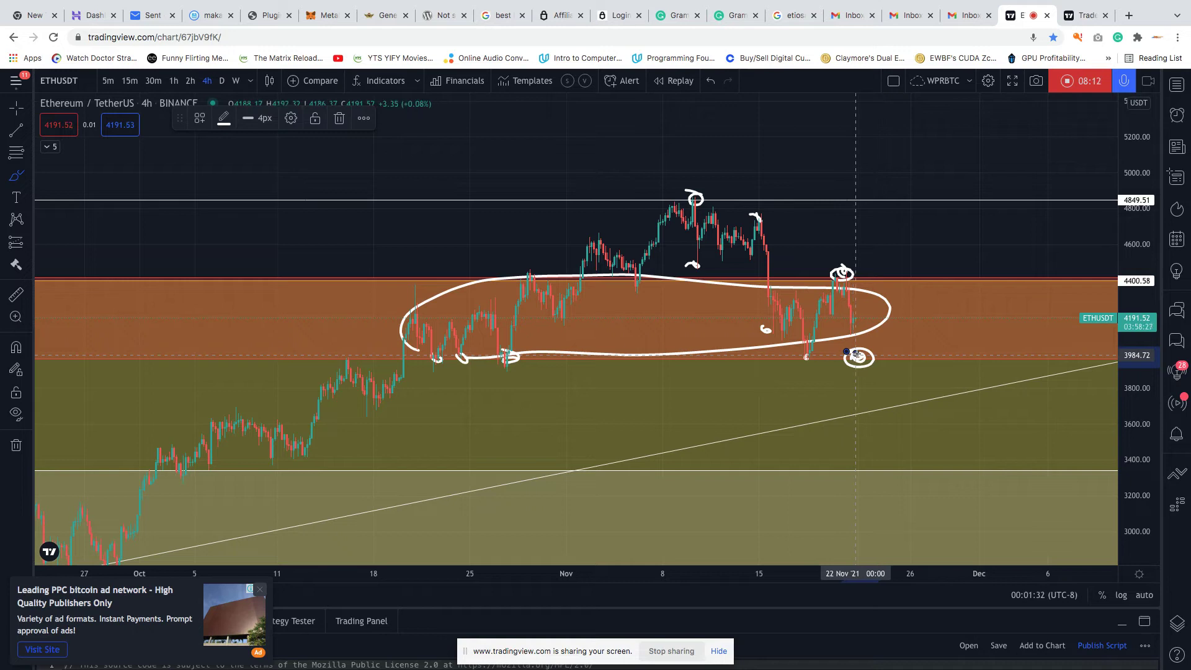
Brush marks at the next supports below in late November: the steeper trend line near 3684, about 3400, and just above the 2622.80 level
left_click_drag(853, 409, 862, 406)
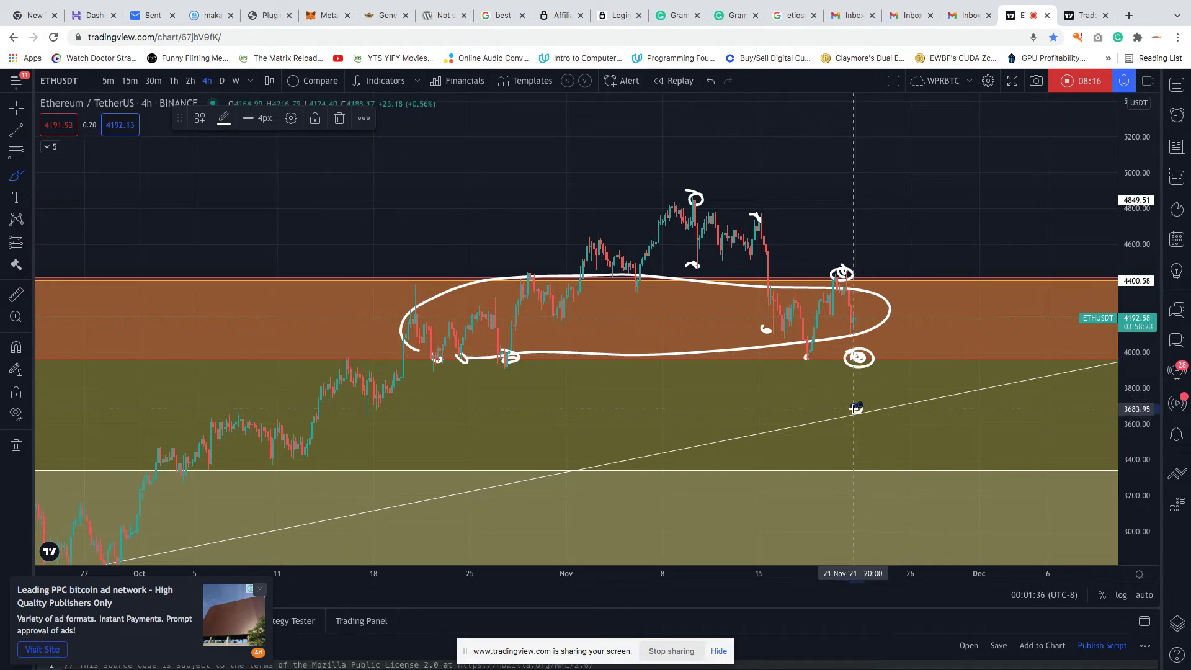
left_click_drag(861, 408, 856, 409)
left_click_drag(875, 466, 871, 462)
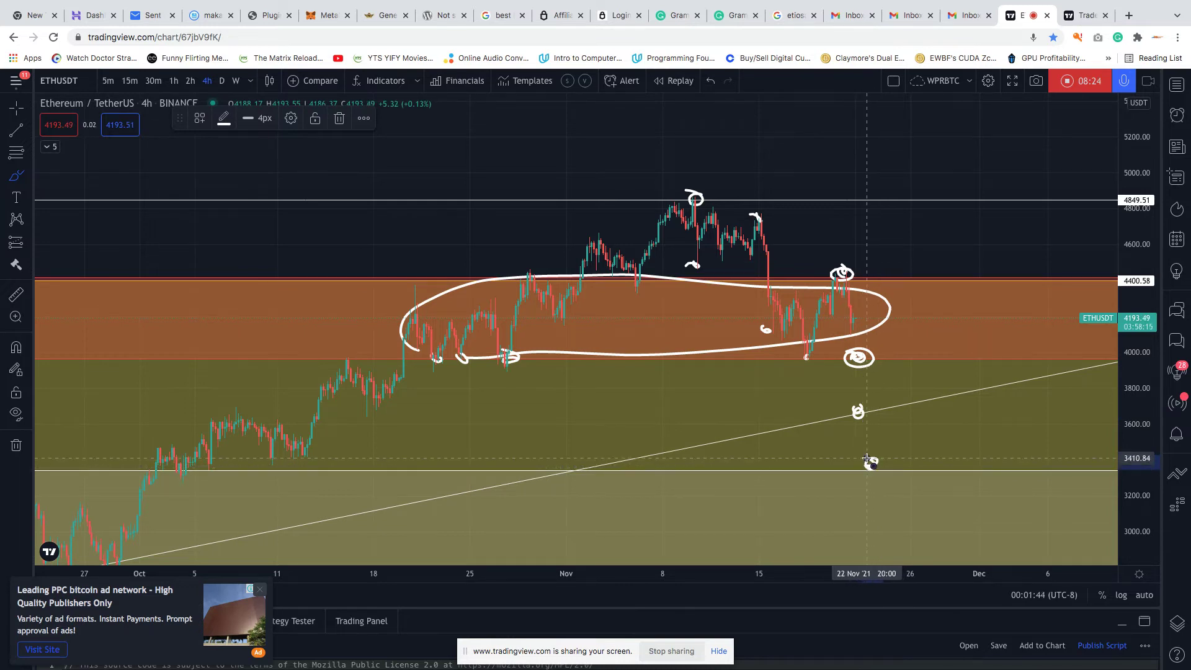
scroll(1135, 359, "down", 2)
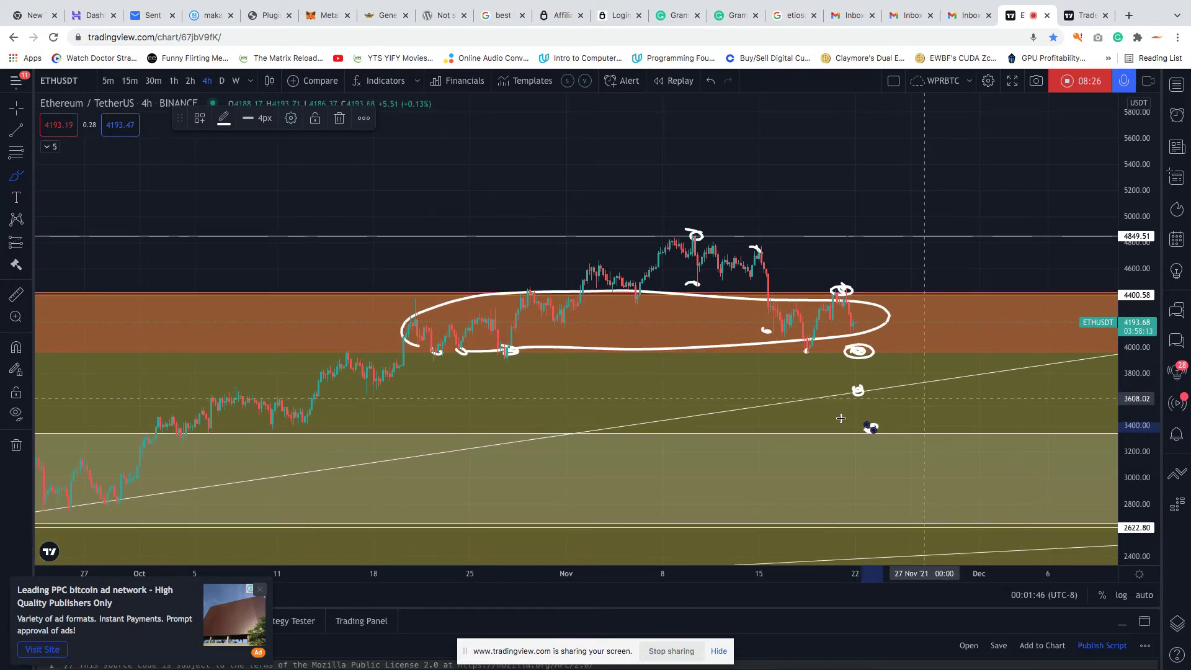
left_click_drag(841, 428, 884, 428)
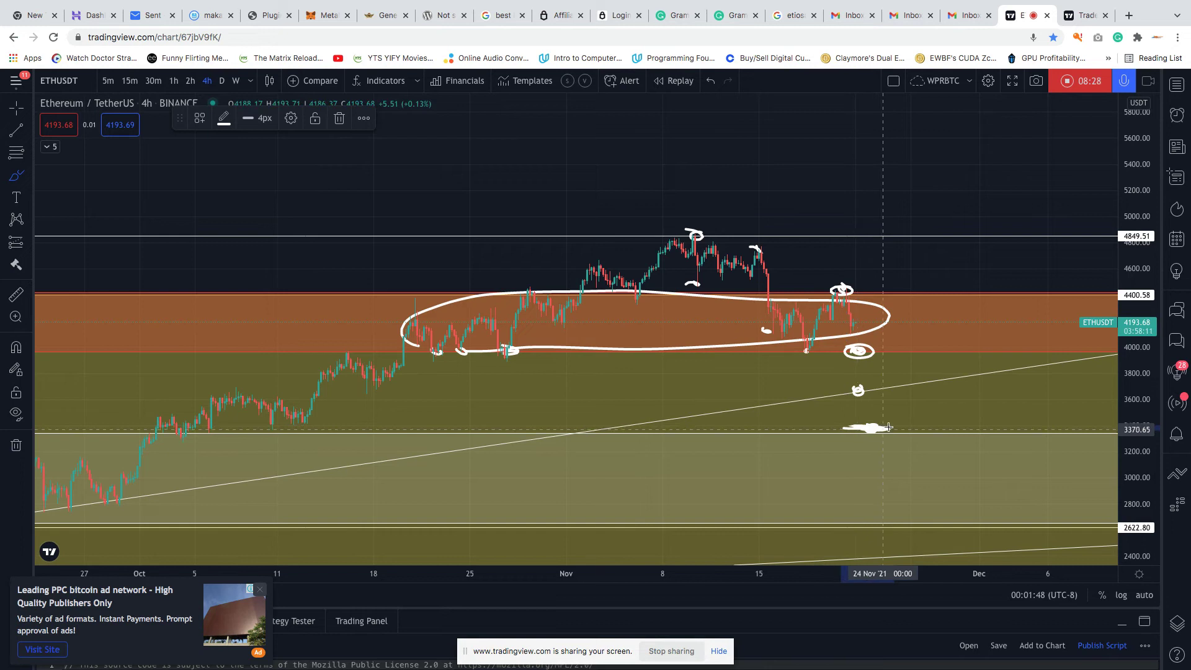
mouse_move(876, 515)
left_mouse_down()
mouse_move(865, 524)
mouse_move(872, 515)
left_mouse_up()
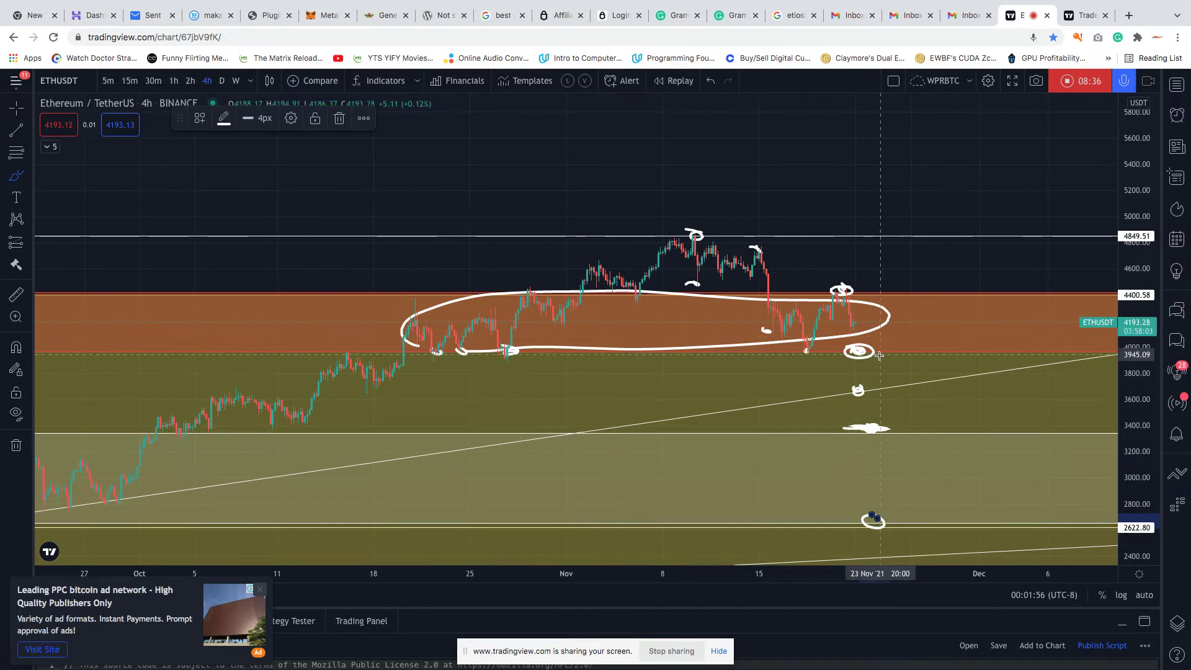
Brush over the upper orange zone's lower edge again, from the 18 November low to about 23 November and across the October lows
left_click(28, 131)
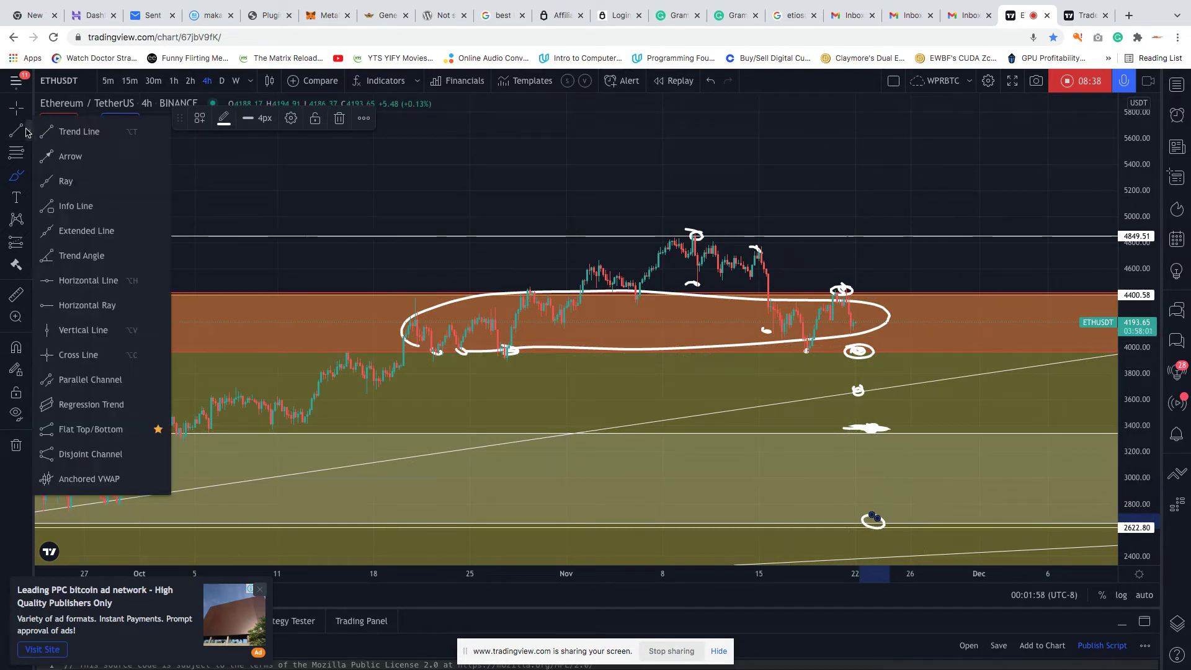
left_click(17, 178)
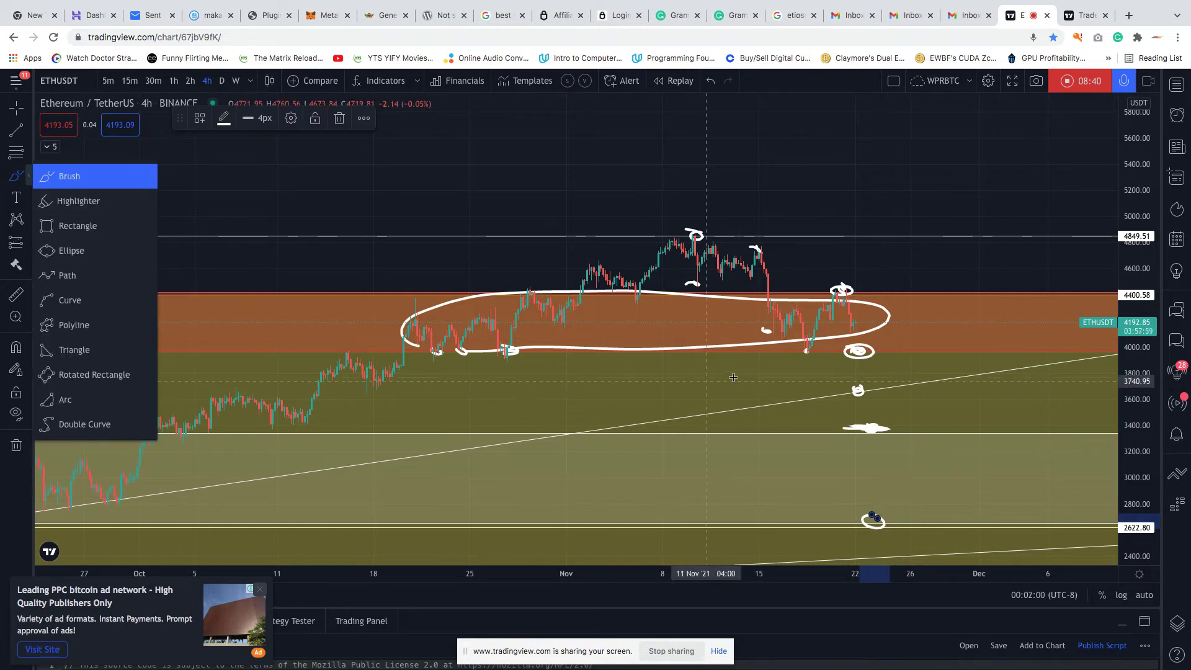
left_click_drag(874, 346, 873, 348)
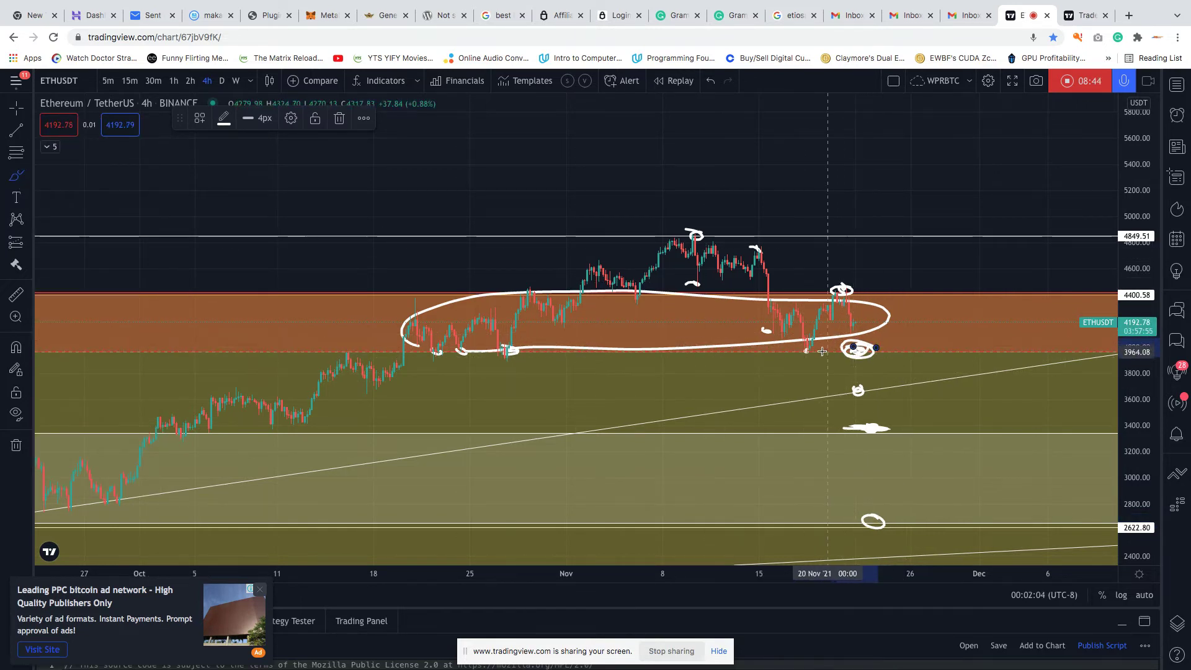
left_click_drag(816, 353, 874, 354)
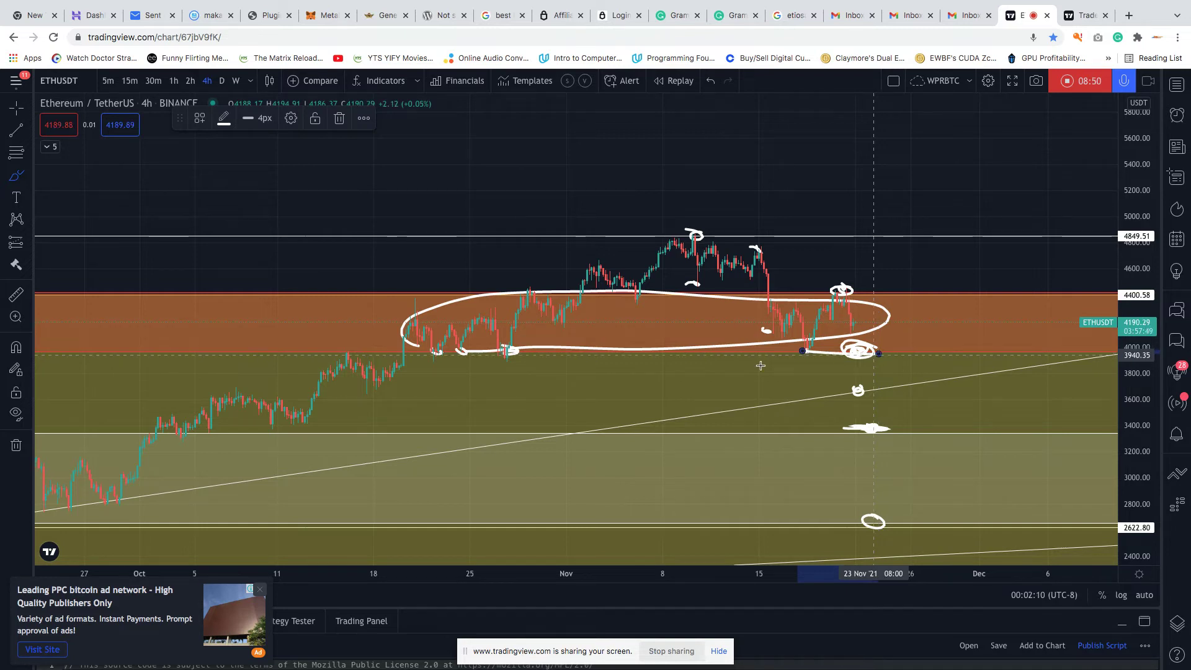
left_click(500, 352)
left_click_drag(433, 348, 461, 352)
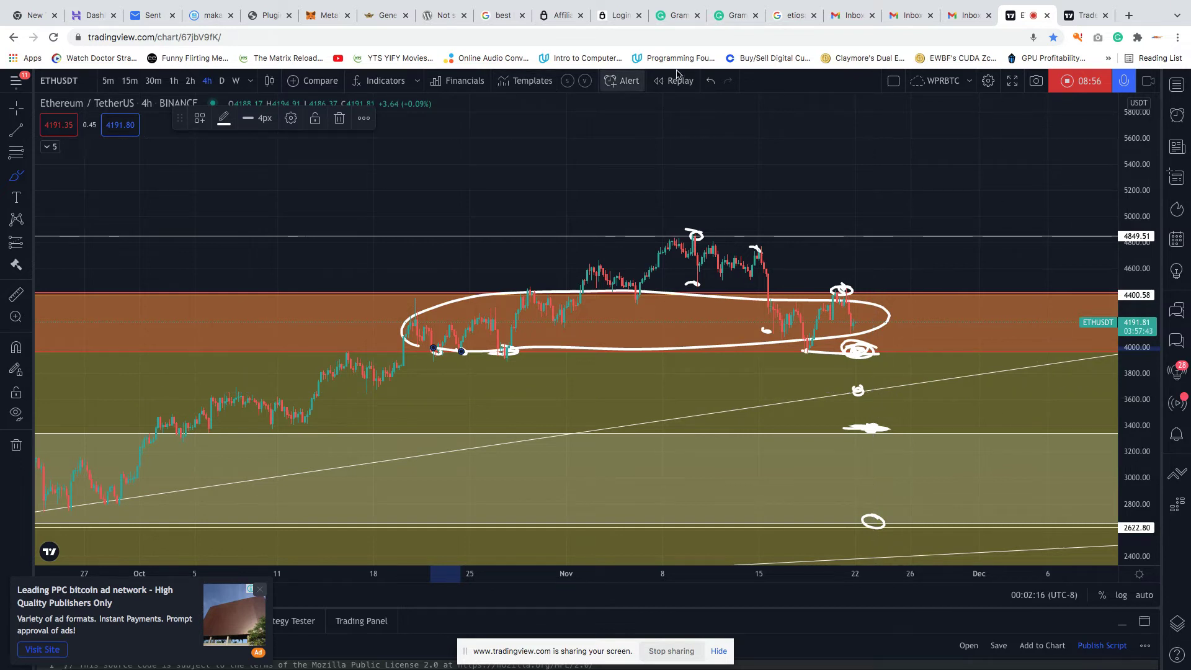
Undo the brush marks at the lower supports, the oval around the orange zone's price action and the marks on the earlier October lows
left_click(709, 79)
left_click(709, 79)
left_click(710, 79)
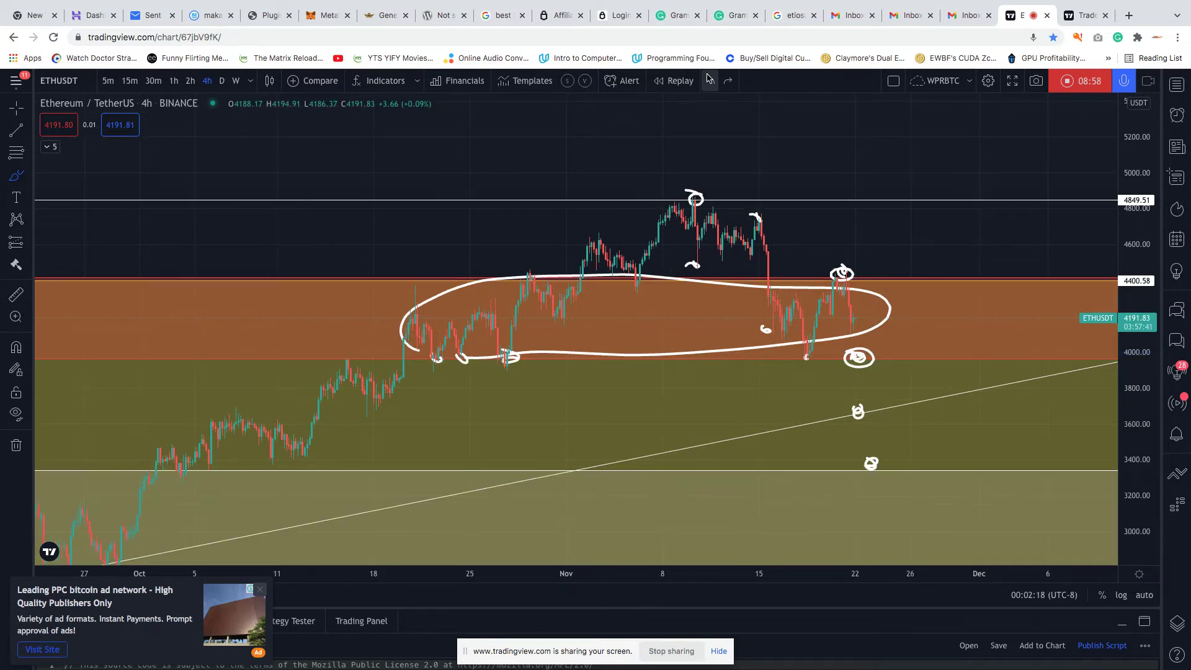
left_click(709, 79)
left_click(709, 78)
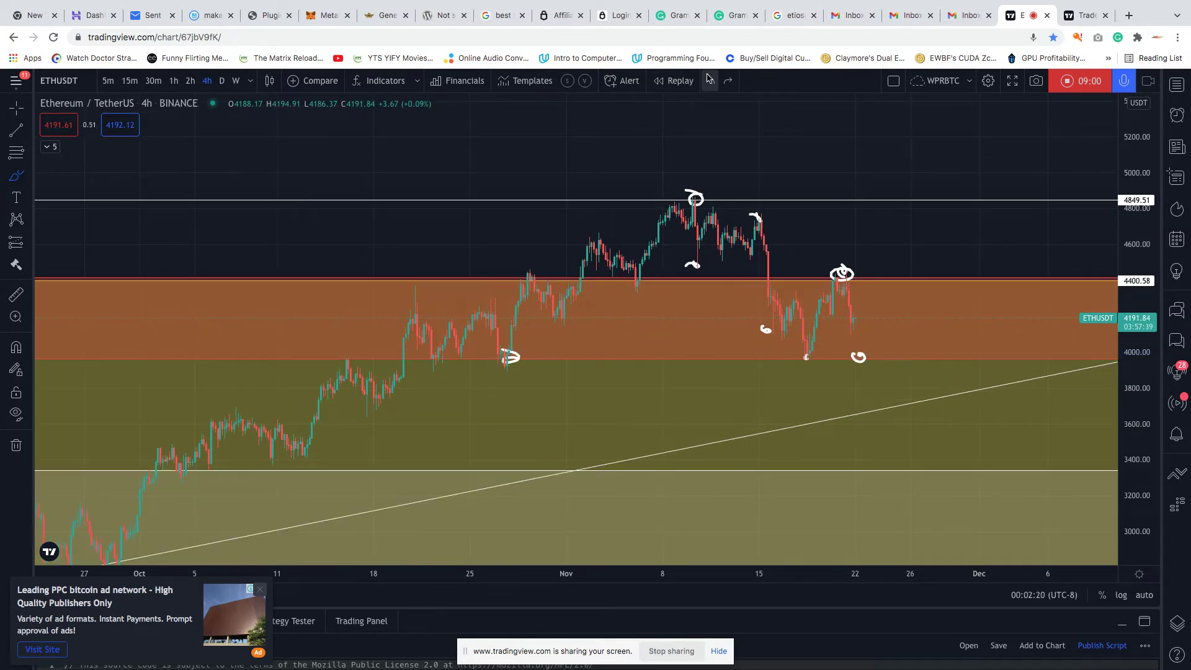
Switch the chart to the weekly interval and frame the 2021 price zones together with both trend lines
left_click(240, 86)
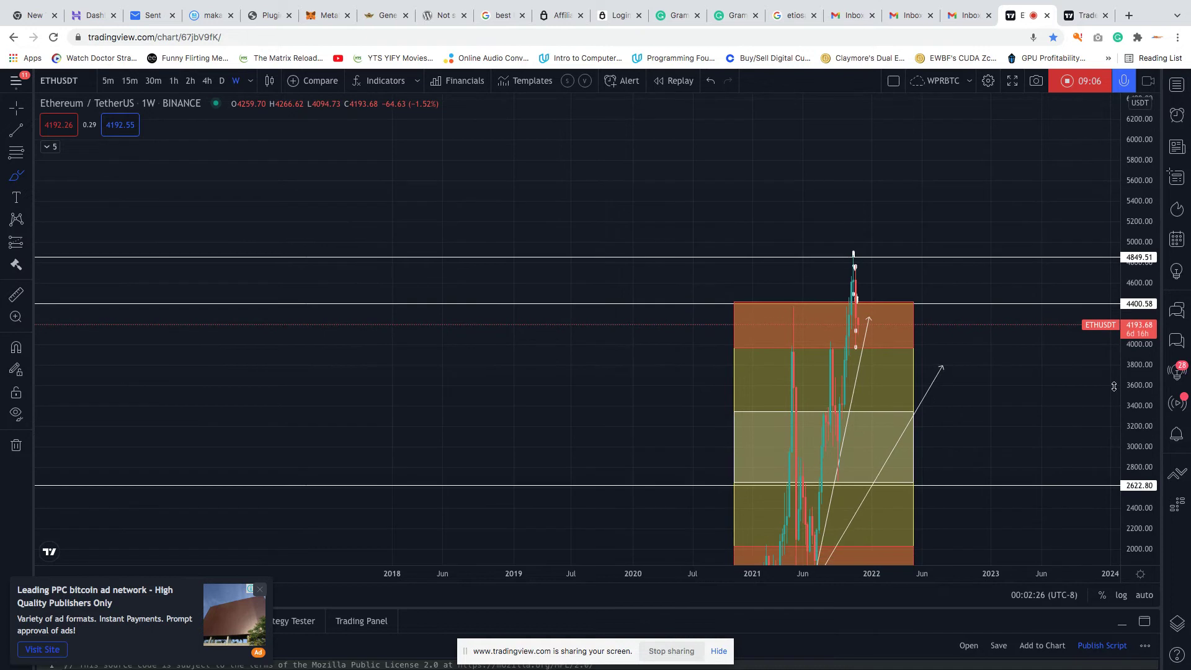
left_click(566, 537)
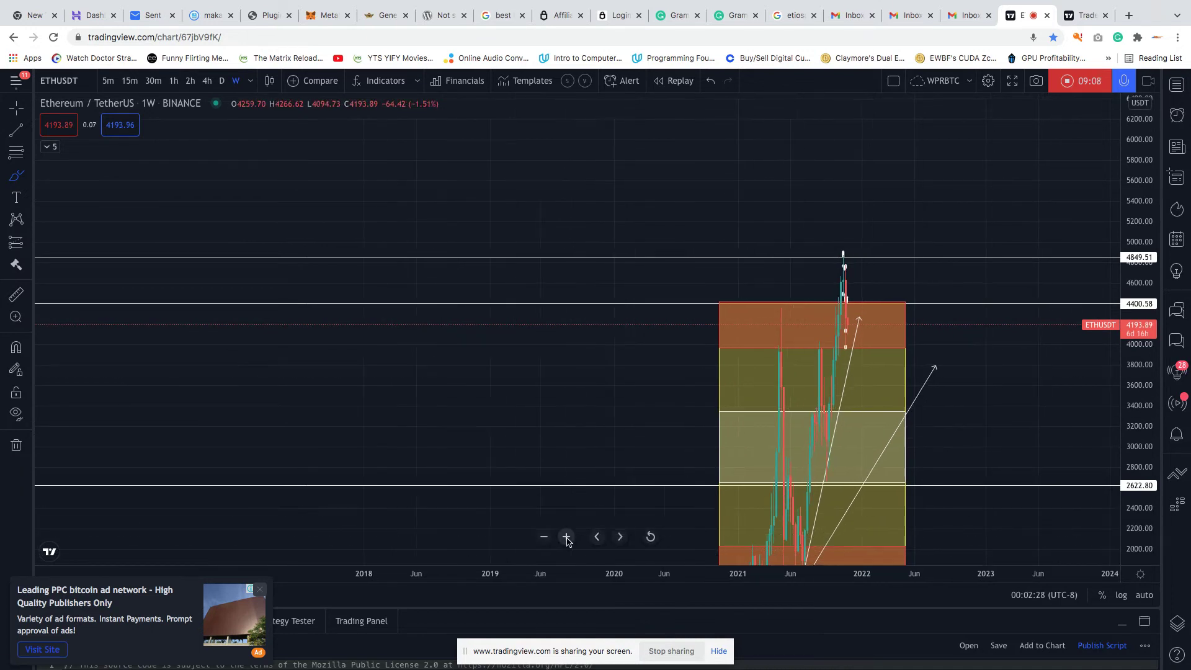
left_click(566, 537)
left_click_drag(764, 459, 952, 397)
left_click(716, 86)
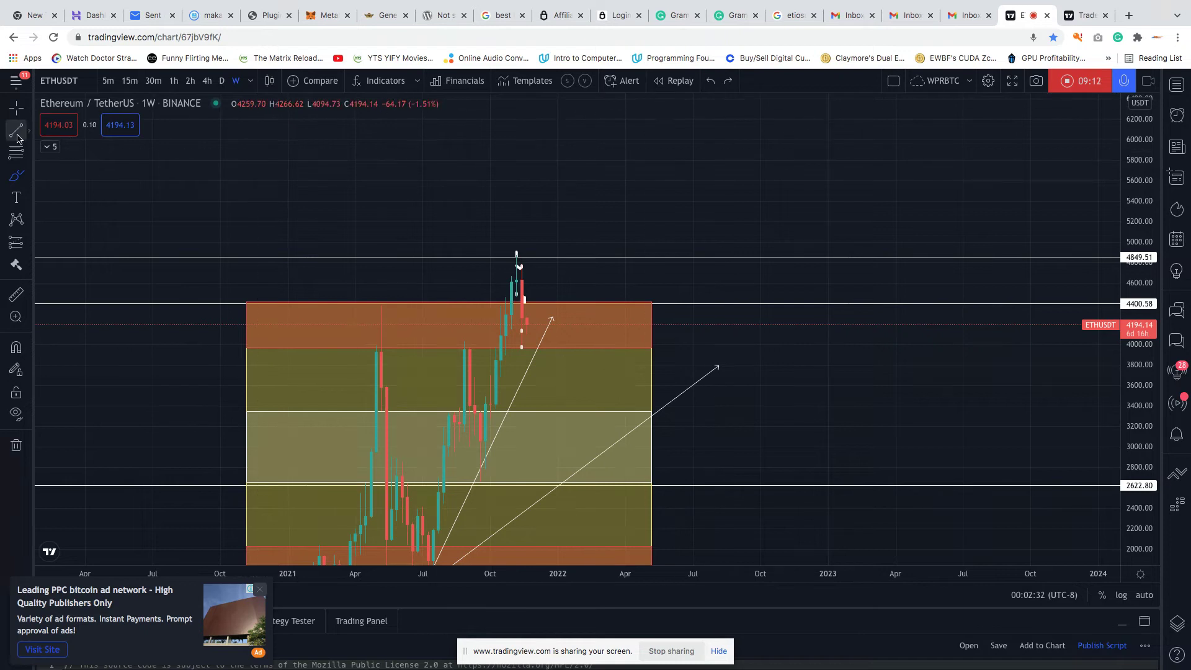
left_click_drag(234, 176, 536, 93)
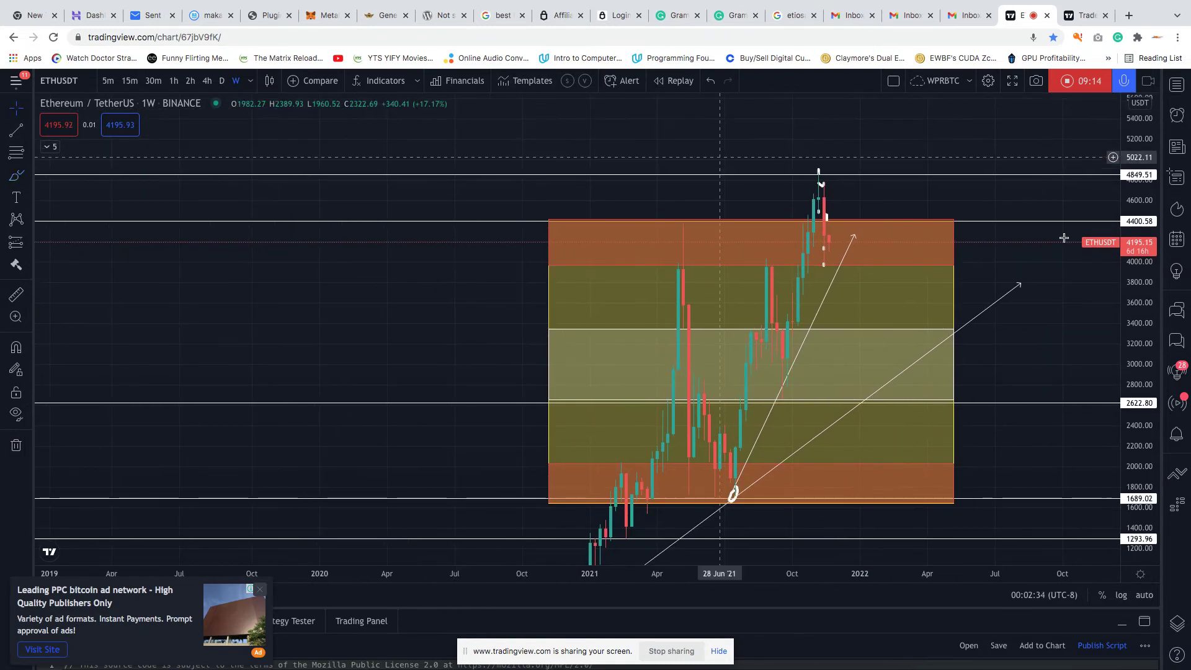
left_click_drag(1149, 218, 1148, 245)
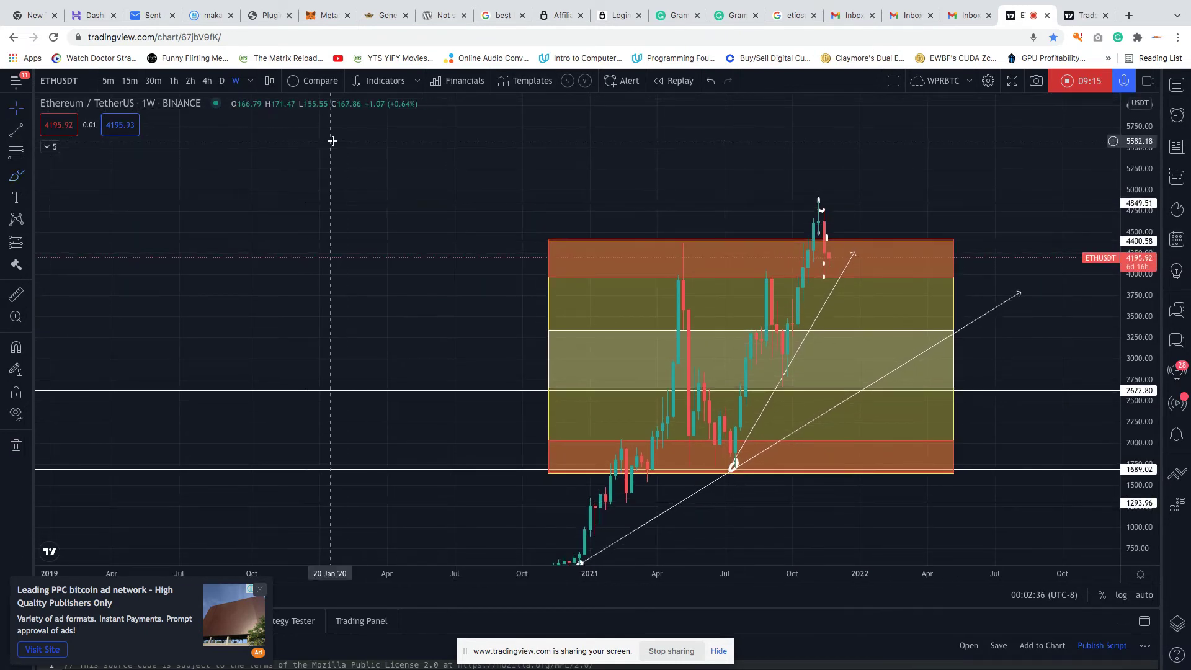
Brush over the steeper trend line's crossing with the orange zone's lower edge and sketch two paths rising to about 5600 and 5300
left_click(25, 174)
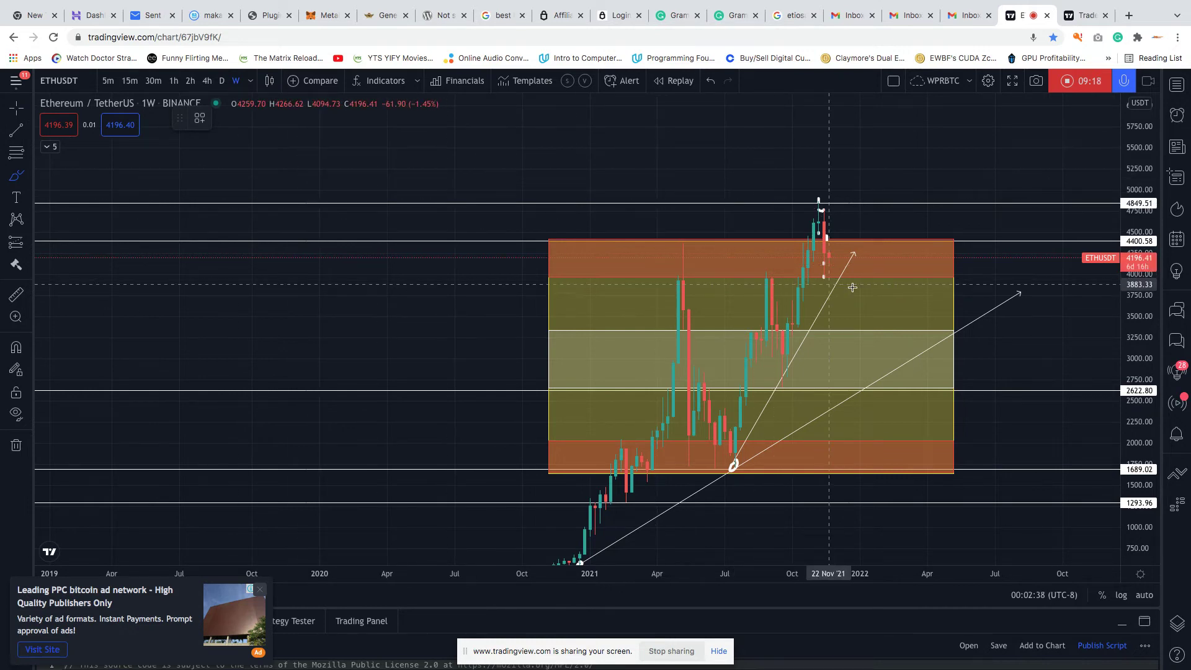
mouse_move(845, 266)
left_mouse_down()
mouse_move(825, 268)
mouse_move(838, 275)
left_mouse_up()
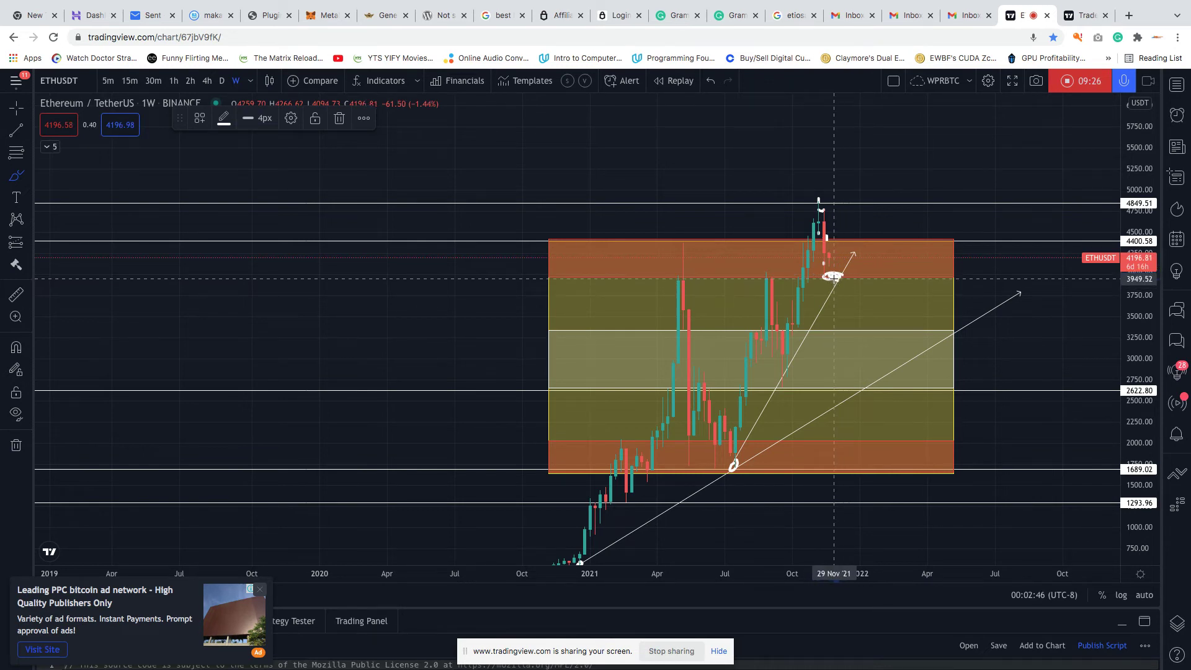
left_click_drag(849, 264, 856, 140)
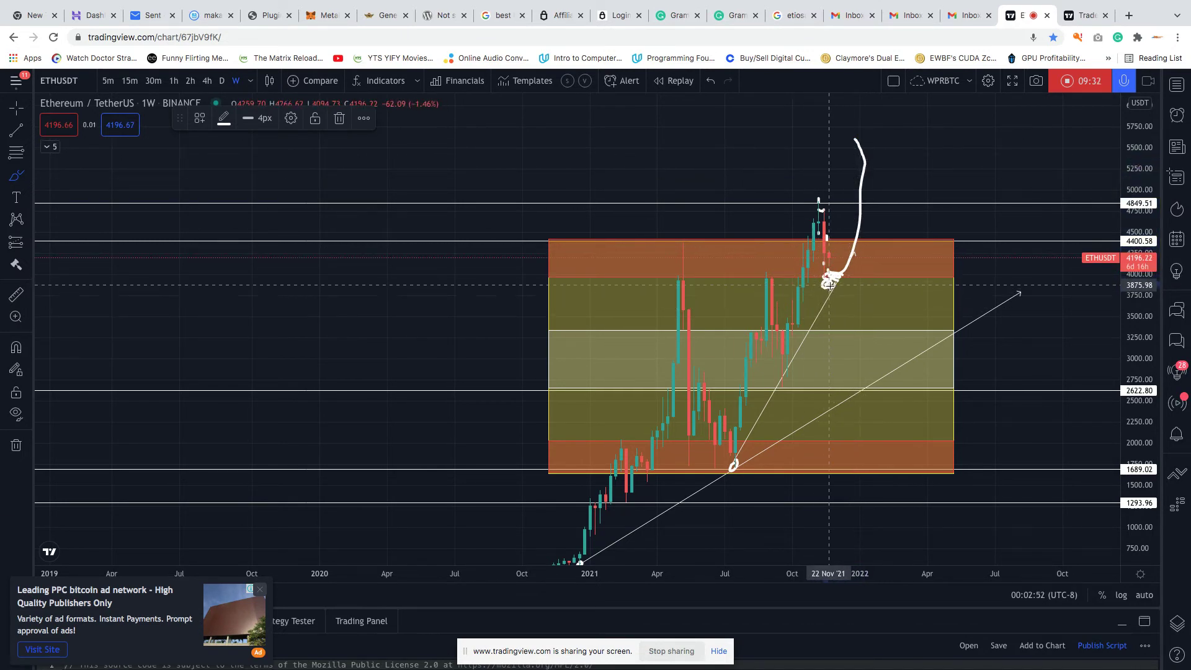
mouse_move(733, 466)
left_mouse_down()
mouse_move(769, 381)
mouse_move(922, 163)
left_mouse_up()
left_click(832, 286)
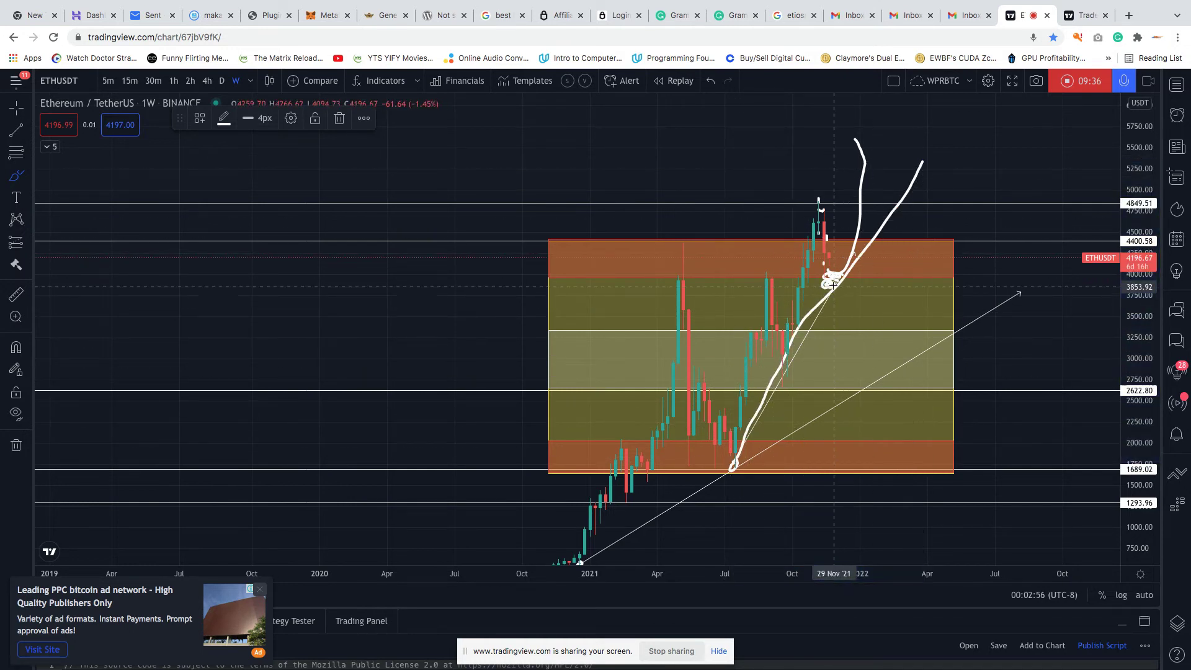
Undo the two sketched rising paths and the brush marks at the steeper trend line's crossing with the orange zone's lower edge
left_click(709, 83)
left_click(709, 82)
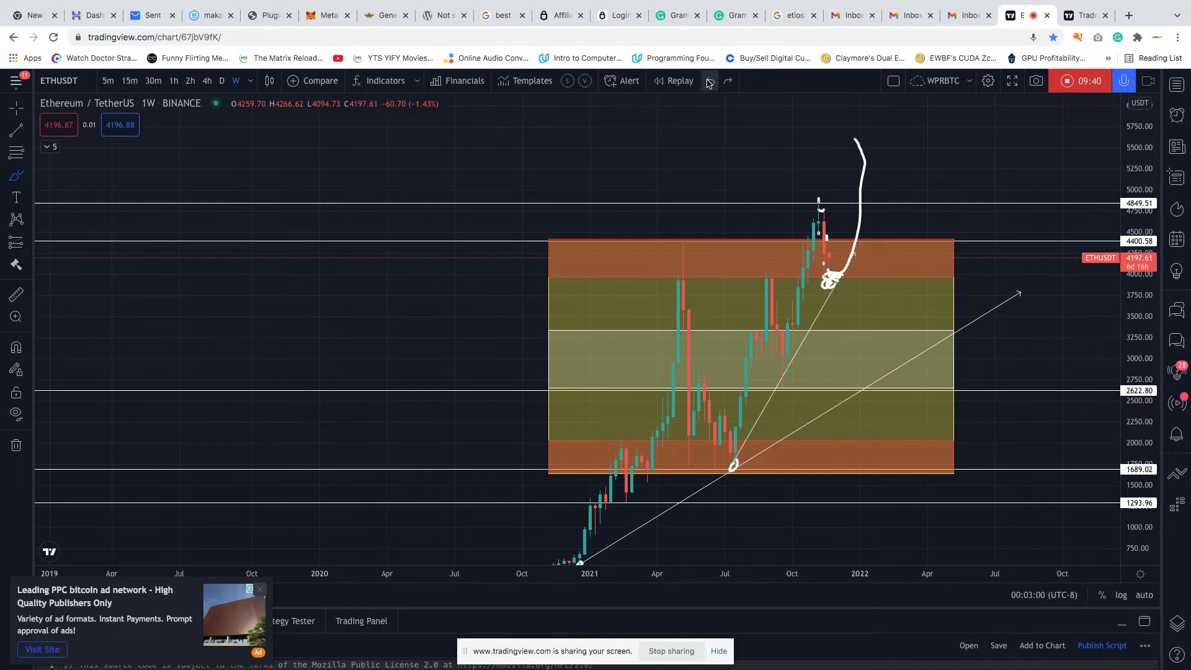
left_click(709, 82)
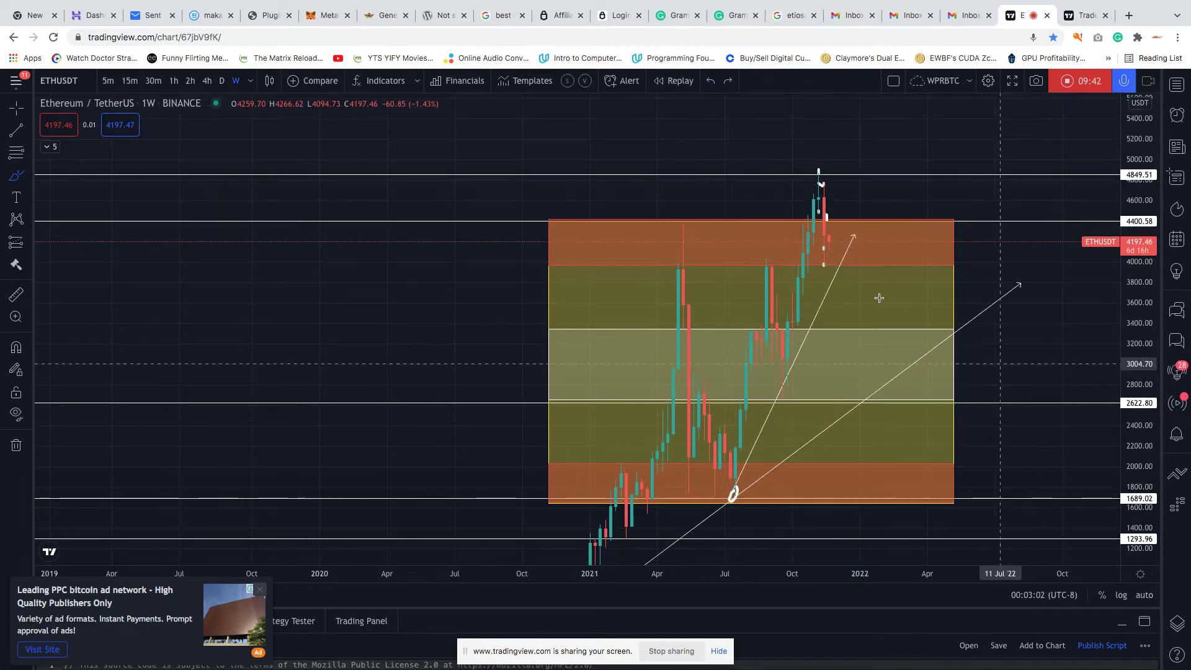
Brush over the upper orange zone's lower edge, the 3800 level, the steeper trend line and the pale middle band's upper edge
left_click_drag(819, 271, 833, 271)
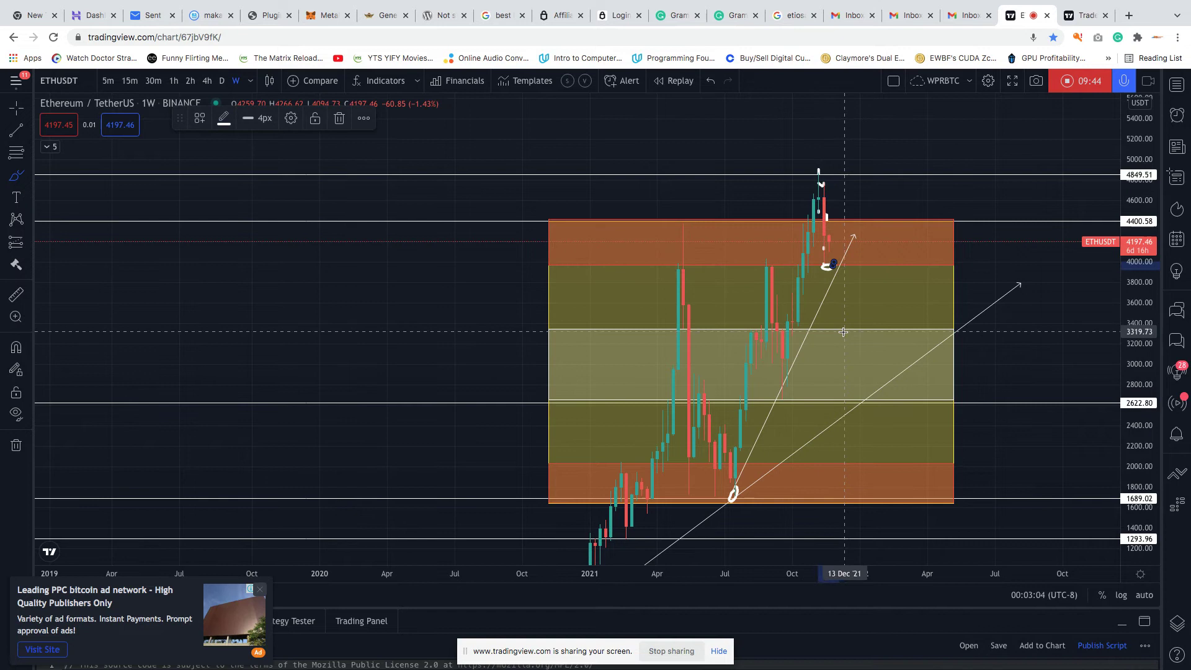
left_click_drag(823, 282, 865, 283)
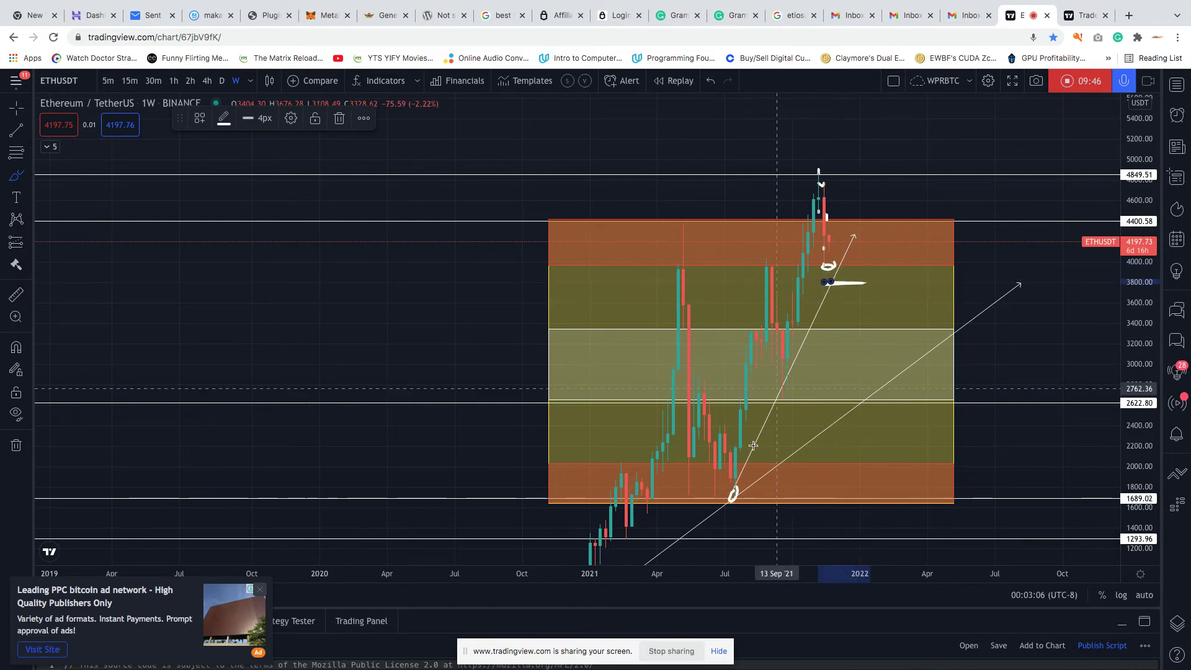
left_click_drag(733, 496, 856, 223)
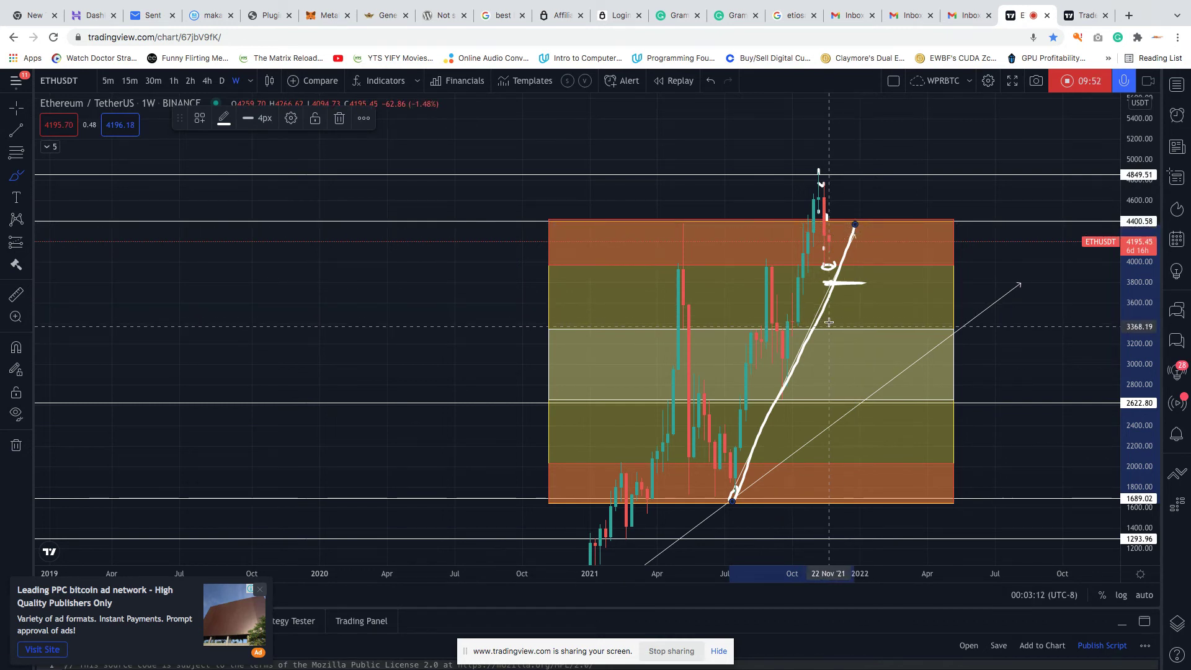
left_click_drag(826, 324, 820, 330)
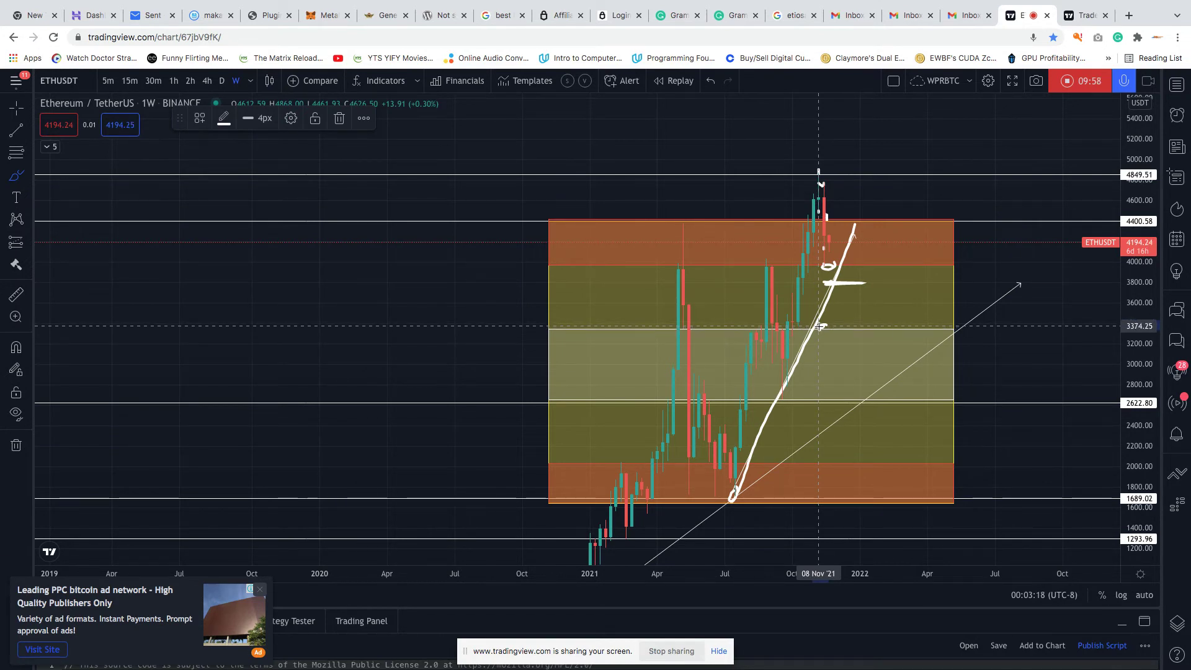
left_click_drag(823, 331, 838, 331)
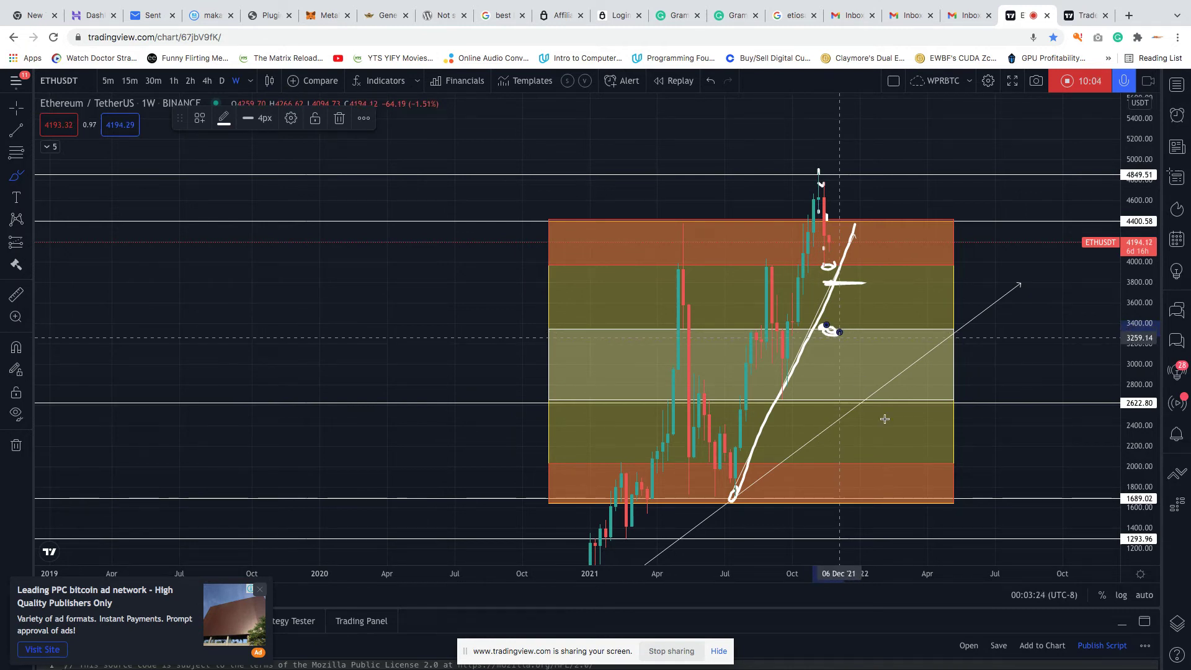
Circle the November peak and mark the 2622.80 level at the longer trend line and the 1689.02 level in the lower orange zone
left_click_drag(858, 399, 856, 404)
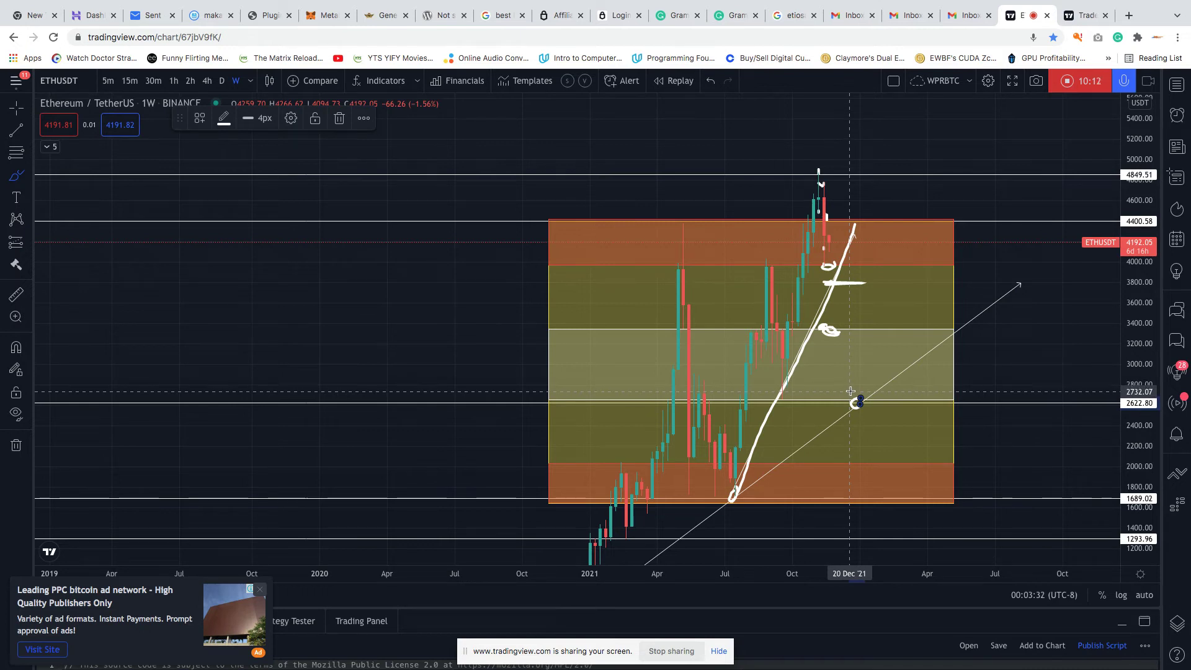
mouse_move(1135, 404)
left_mouse_down()
mouse_move(1131, 505)
mouse_move(1133, 409)
left_mouse_up()
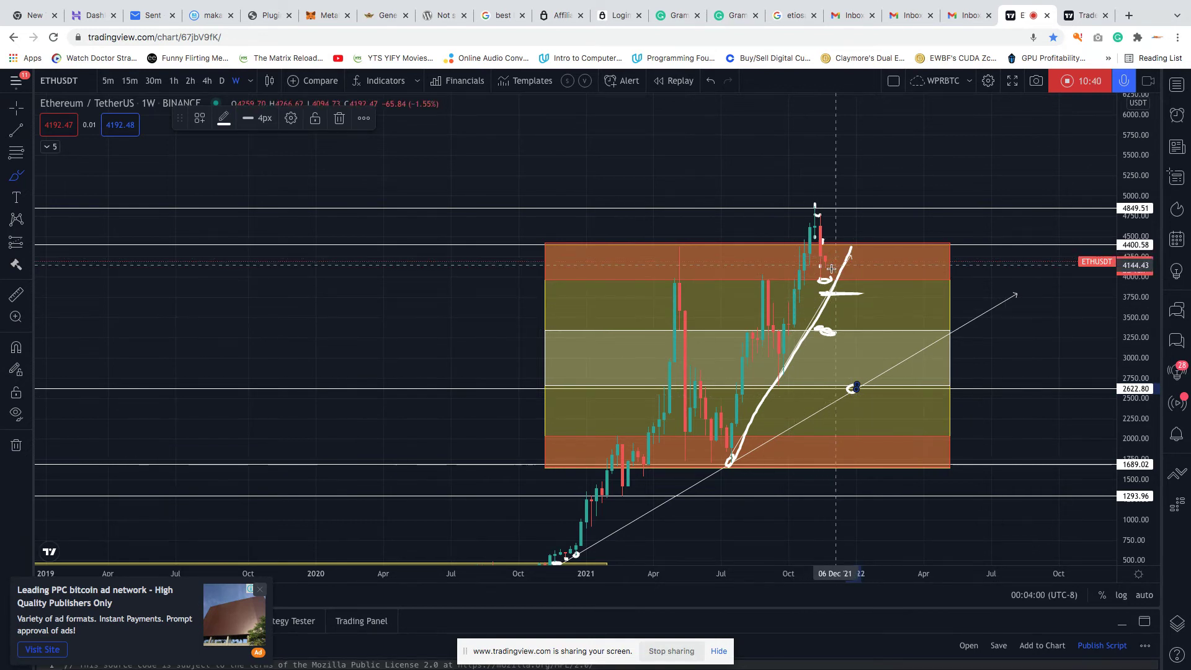
mouse_move(834, 230)
left_mouse_down()
mouse_move(802, 220)
mouse_move(818, 265)
mouse_move(837, 234)
mouse_move(822, 214)
left_mouse_up()
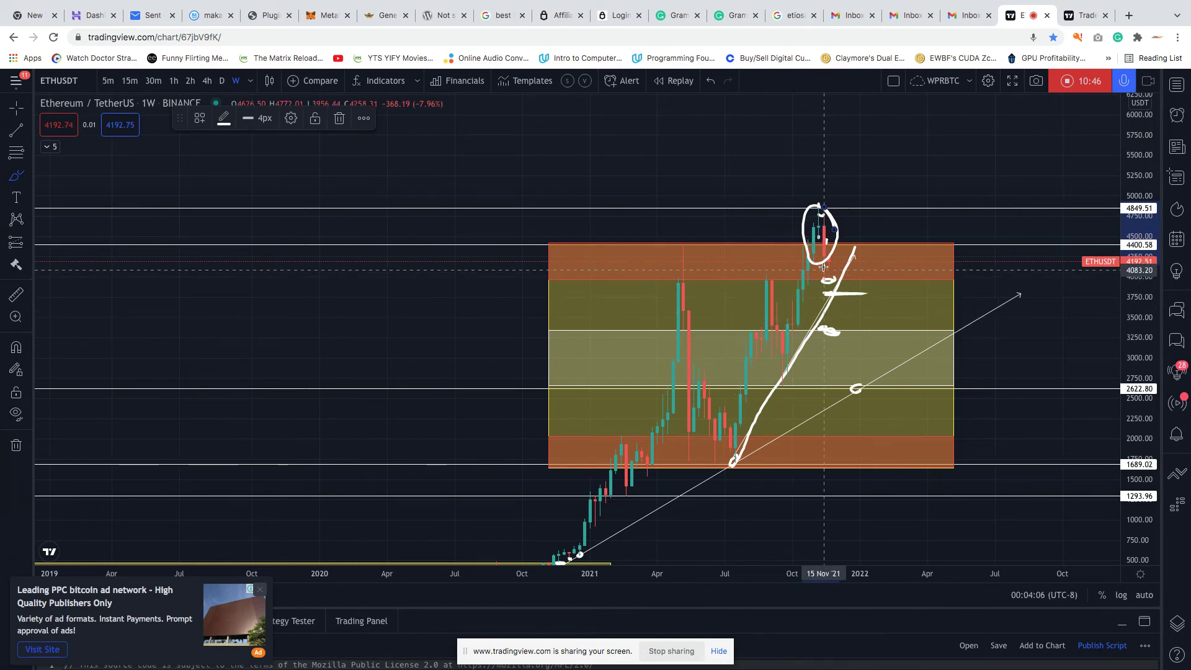
left_click_drag(840, 461, 845, 460)
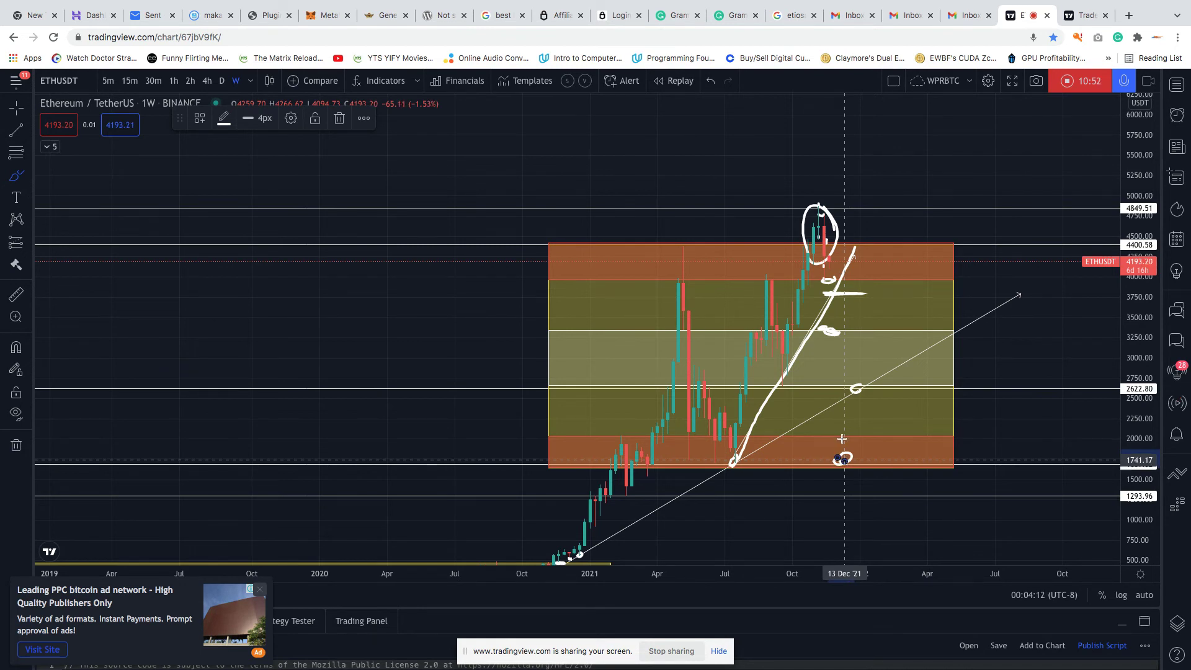
left_click_drag(856, 400, 860, 388)
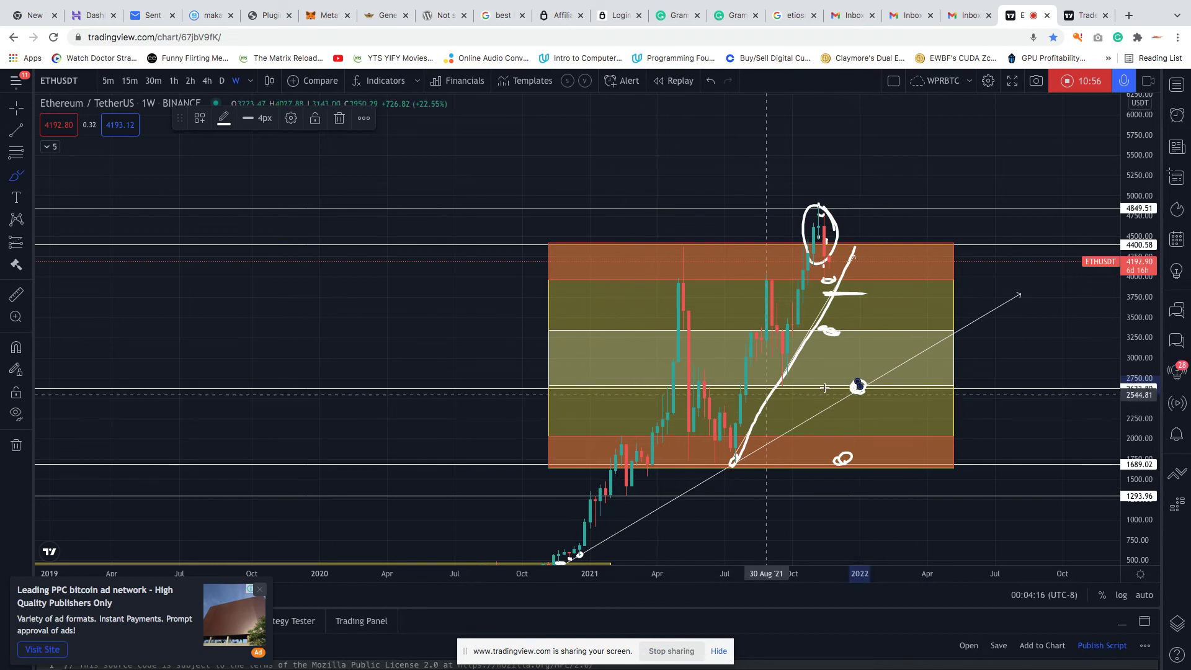
left_click_drag(816, 387, 886, 387)
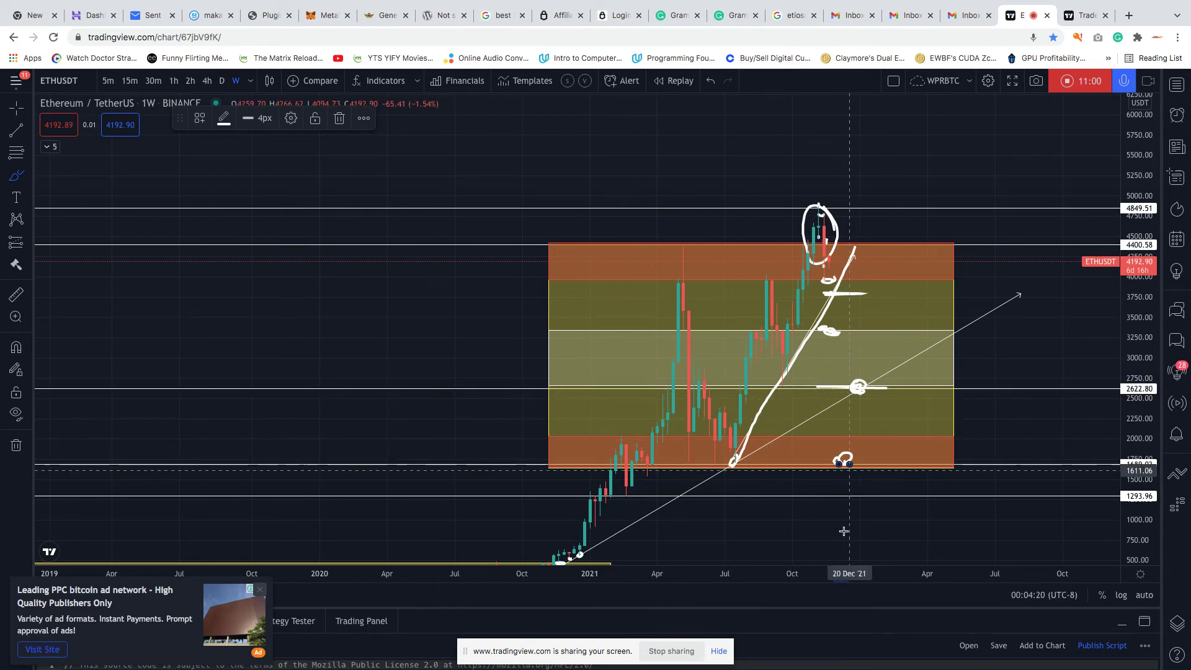
mouse_move(835, 468)
left_mouse_down()
mouse_move(863, 467)
mouse_move(822, 465)
left_mouse_up()
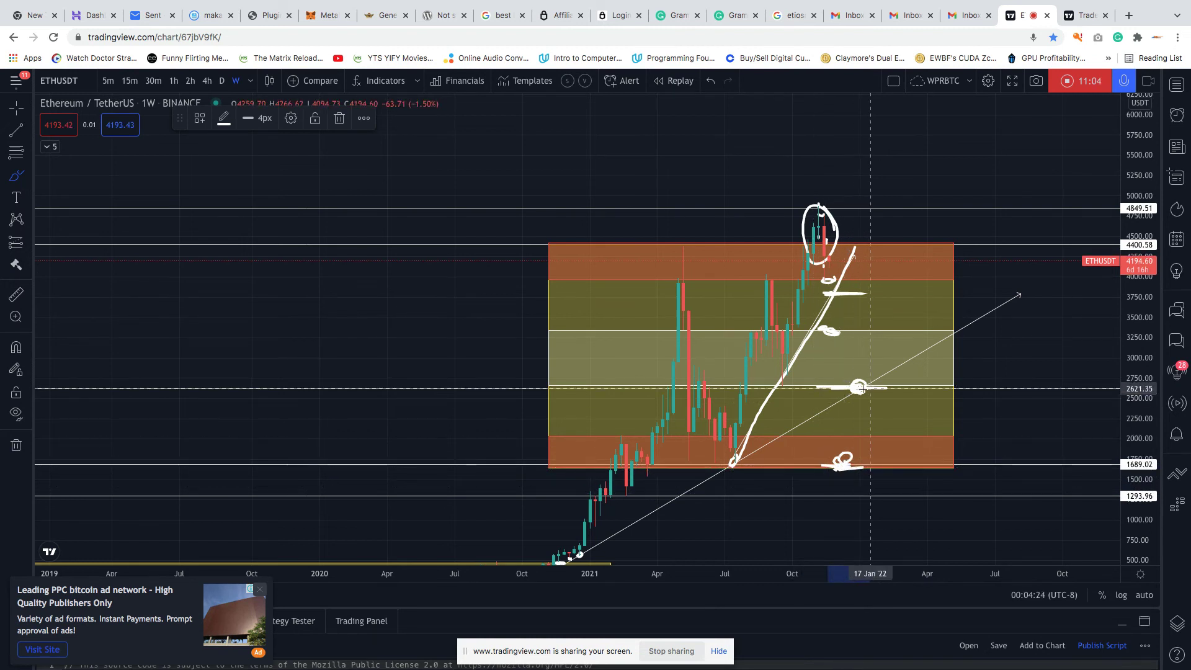
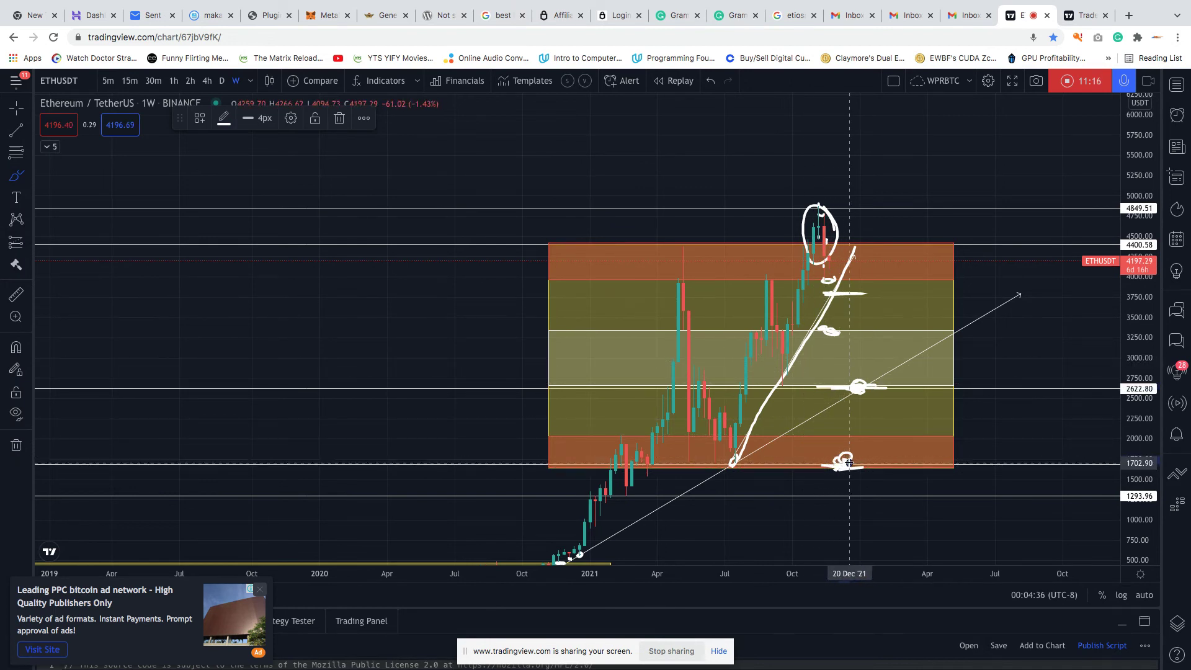
Undo the November peak circle, the traced steeper trend line and the brush marks at the supports below it
left_click(713, 82)
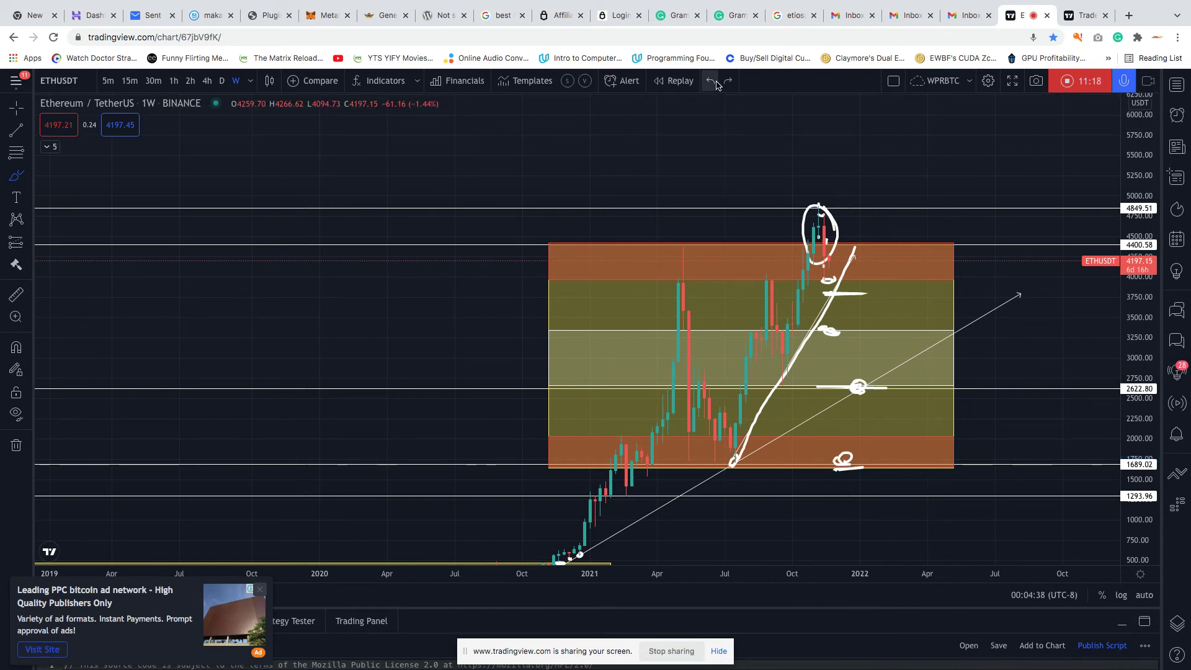
left_click(713, 82)
left_click(714, 82)
left_click(714, 82)
left_click(713, 82)
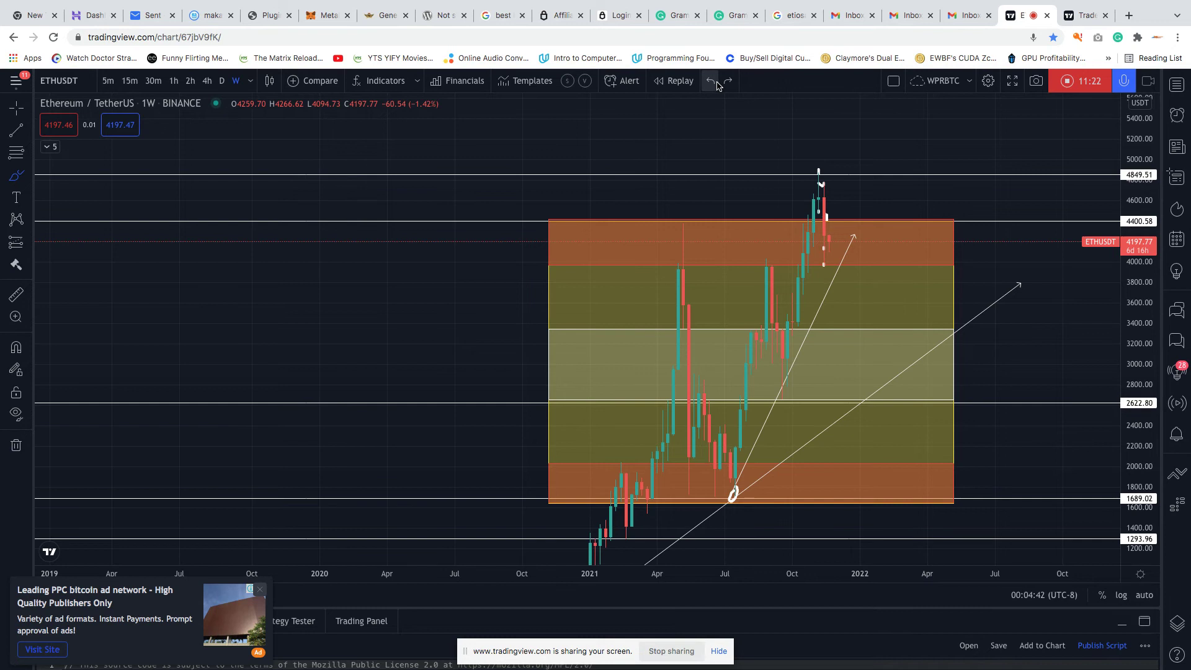
Sketch three arrowed paths from the November peak, dipping to about 3800, 3250 and 2450 and rebounding to about 6000, 5300 and 4700
left_click_drag(1147, 323, 1055, 403)
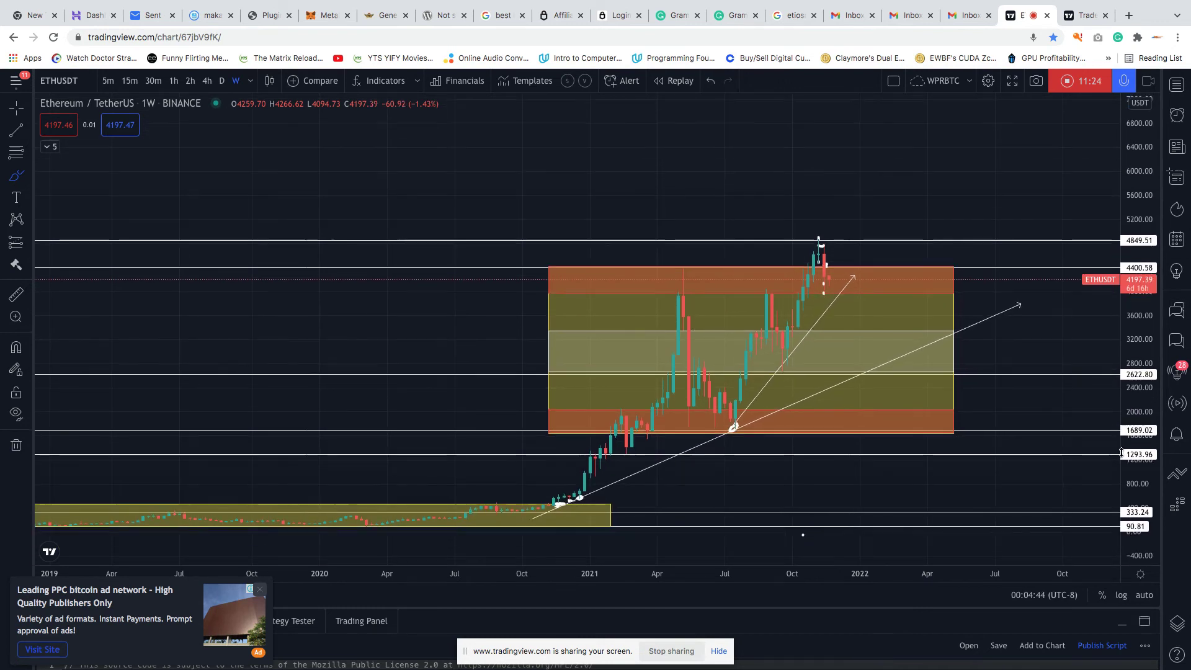
mouse_move(800, 301)
left_mouse_down()
mouse_move(825, 273)
mouse_move(829, 299)
mouse_move(866, 166)
mouse_move(845, 188)
mouse_move(865, 171)
mouse_move(880, 198)
left_mouse_up()
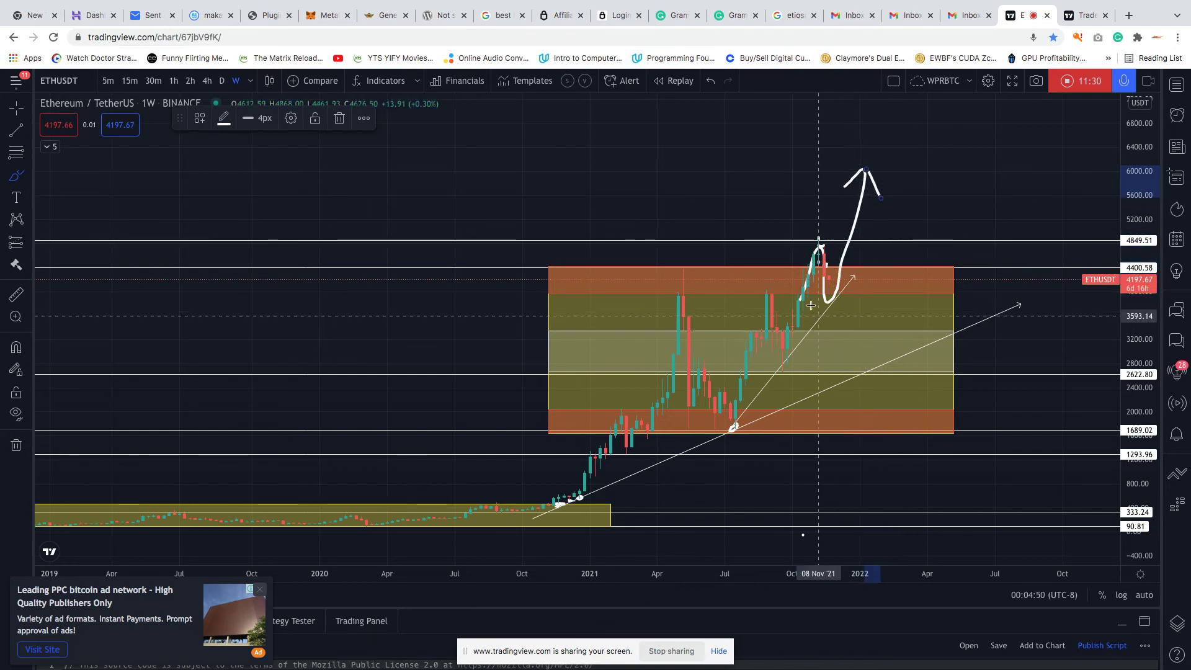
mouse_move(819, 248)
left_mouse_down()
mouse_move(837, 333)
mouse_move(890, 228)
left_mouse_up()
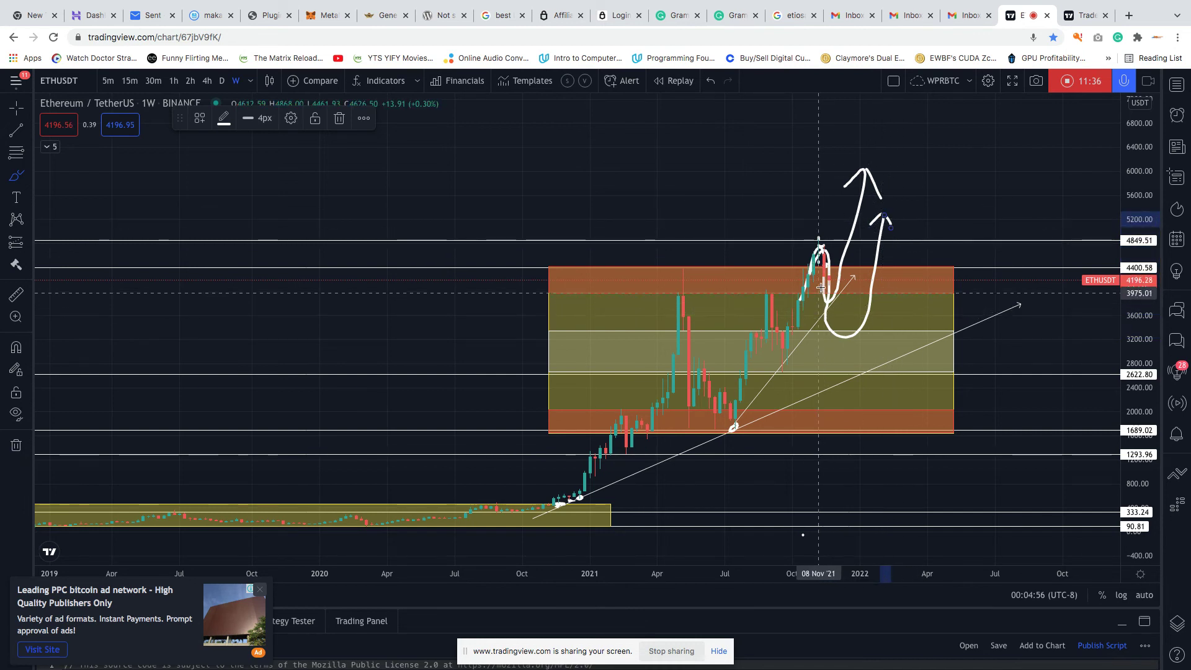
mouse_move(820, 259)
left_mouse_down()
mouse_move(832, 388)
mouse_move(888, 338)
mouse_move(906, 247)
mouse_move(923, 268)
left_mouse_up()
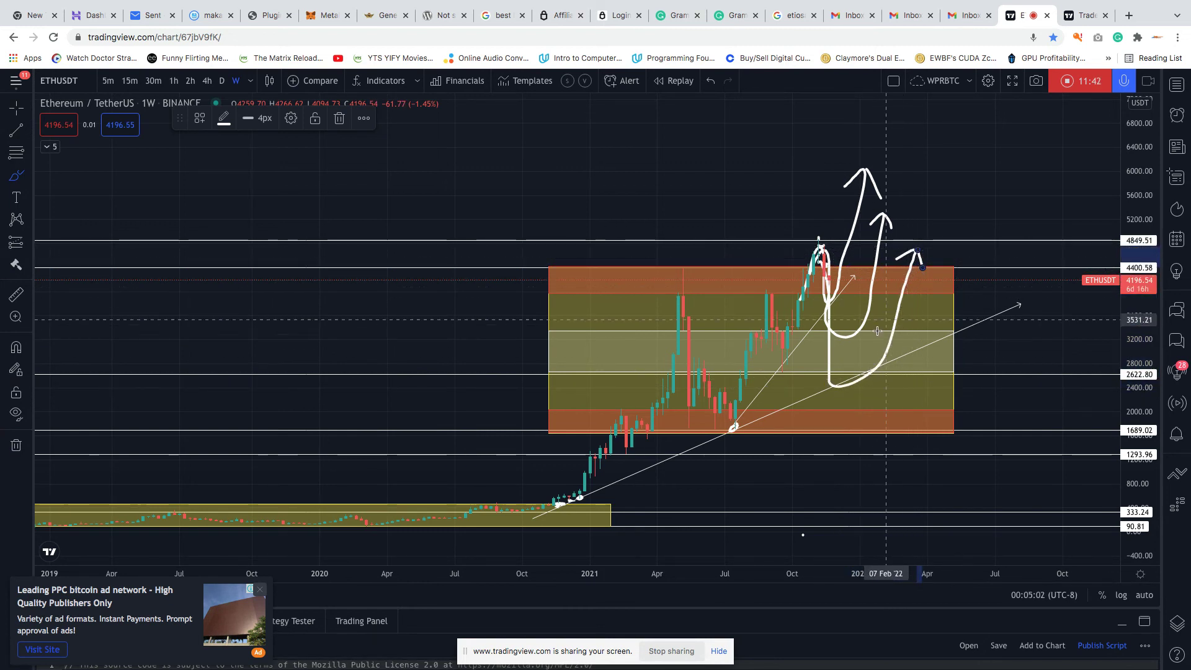
Brush heavily around the 2622.80 level, trace the longer trend line up to it, and undo these marks
mouse_move(855, 374)
left_mouse_down()
mouse_move(822, 373)
mouse_move(859, 376)
mouse_move(852, 386)
mouse_move(818, 381)
mouse_move(856, 371)
mouse_move(832, 366)
mouse_move(803, 377)
mouse_move(851, 391)
left_mouse_up()
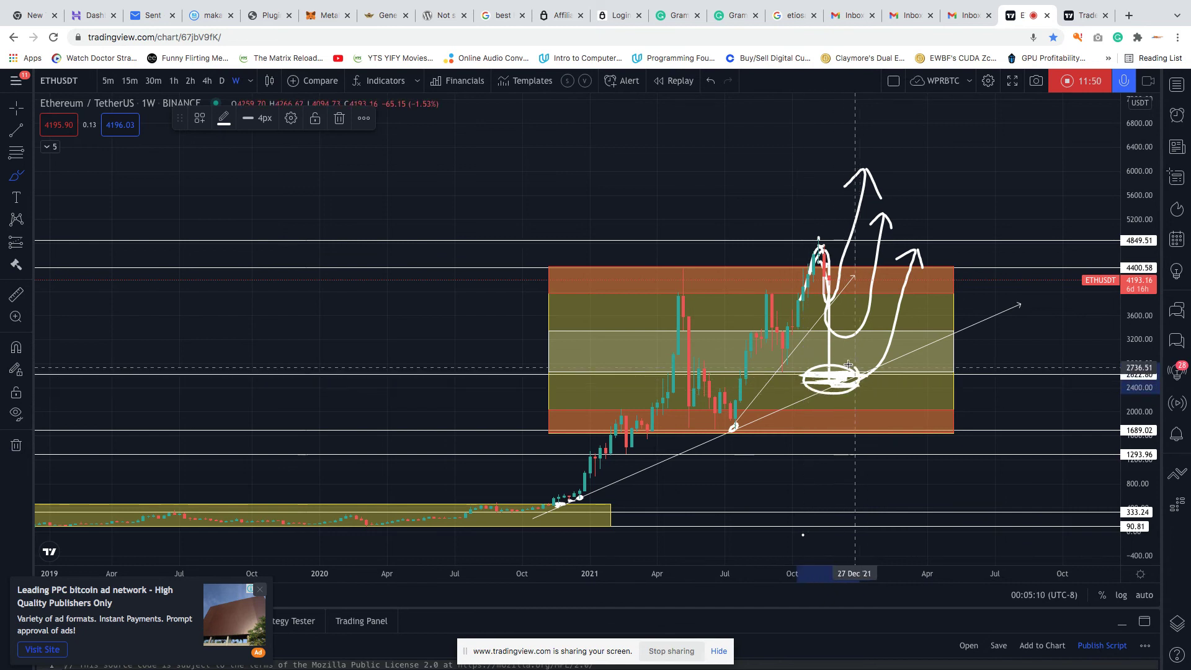
mouse_move(611, 498)
left_mouse_down()
mouse_move(543, 514)
mouse_move(855, 376)
left_mouse_up()
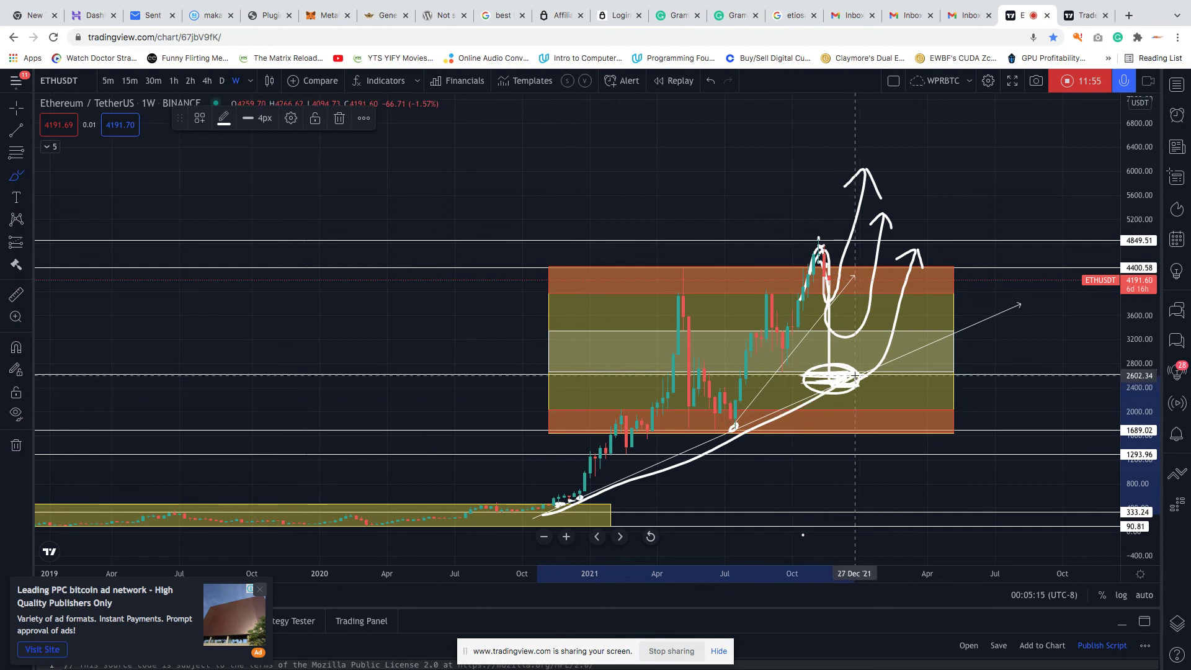
left_click(711, 81)
left_click(711, 82)
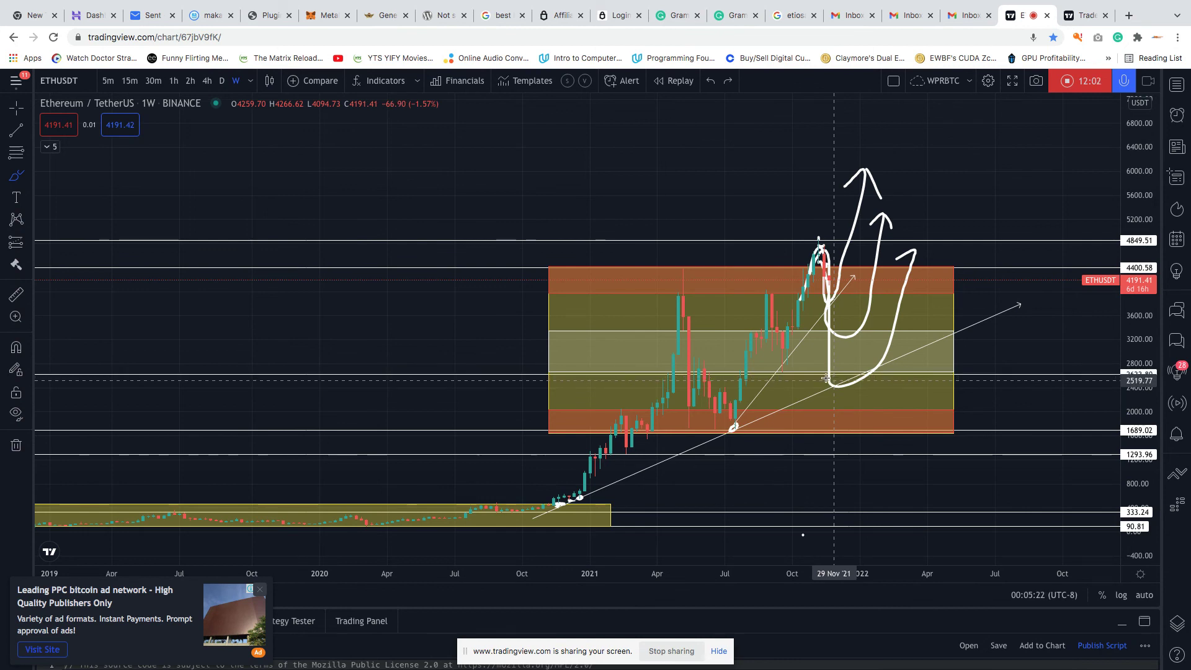
Circle the lowest path's turning point on the longer trend line and the 1689.02 level below it, and complete the third path's arrowhead
left_click_drag(826, 378, 831, 385)
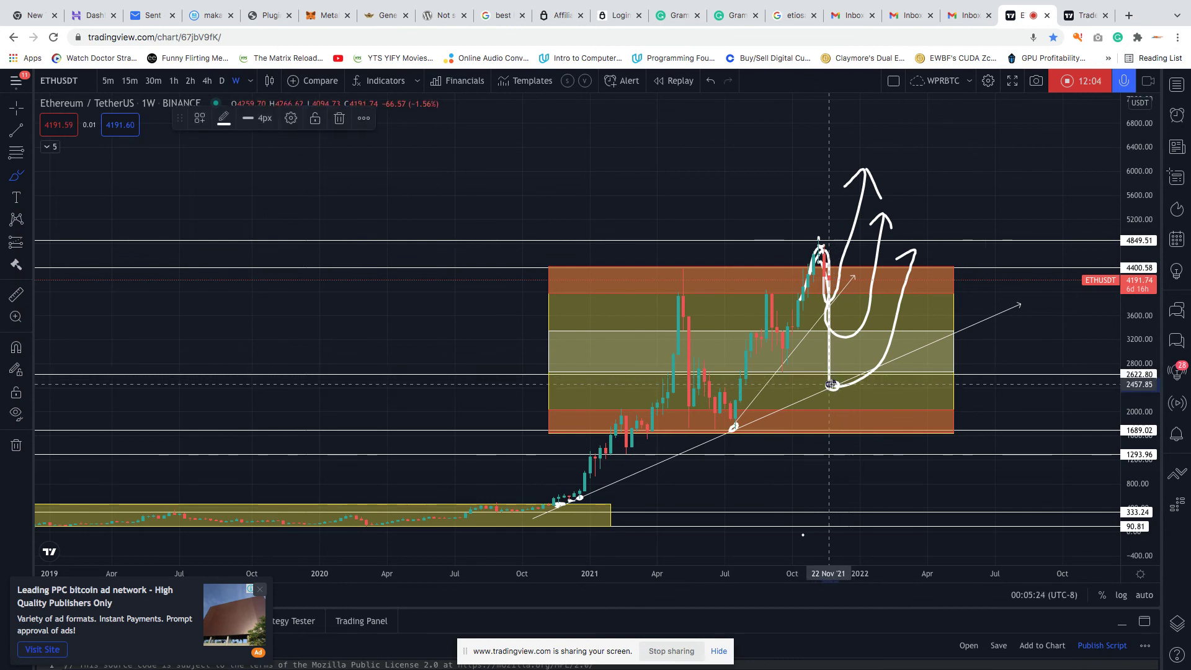
left_click_drag(835, 424, 838, 427)
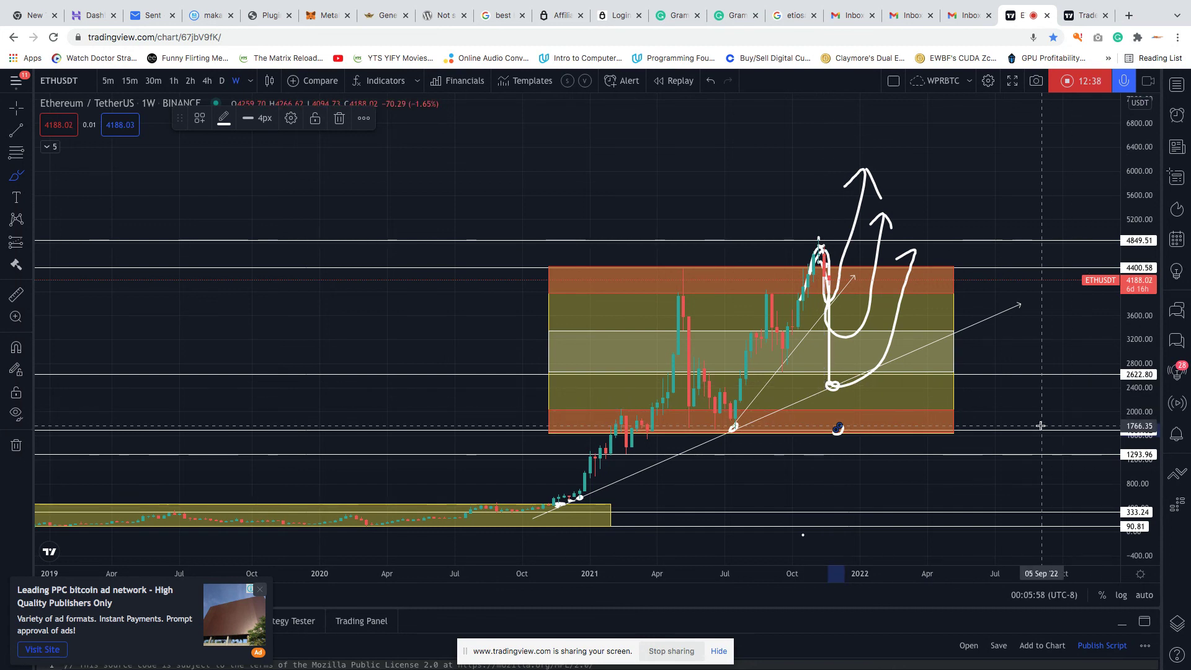
left_click_drag(917, 251, 923, 275)
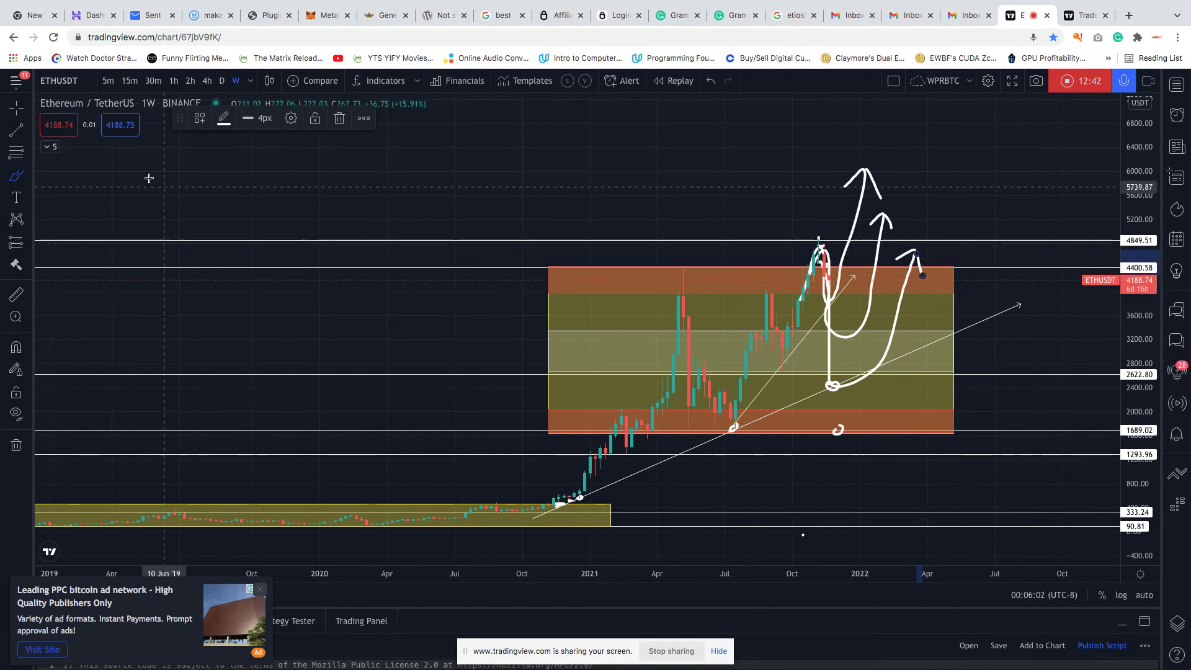
Set the brush colour to dark red and draw falling arrows from the November peak to about 3750, 3300 and 2450
left_click(222, 124)
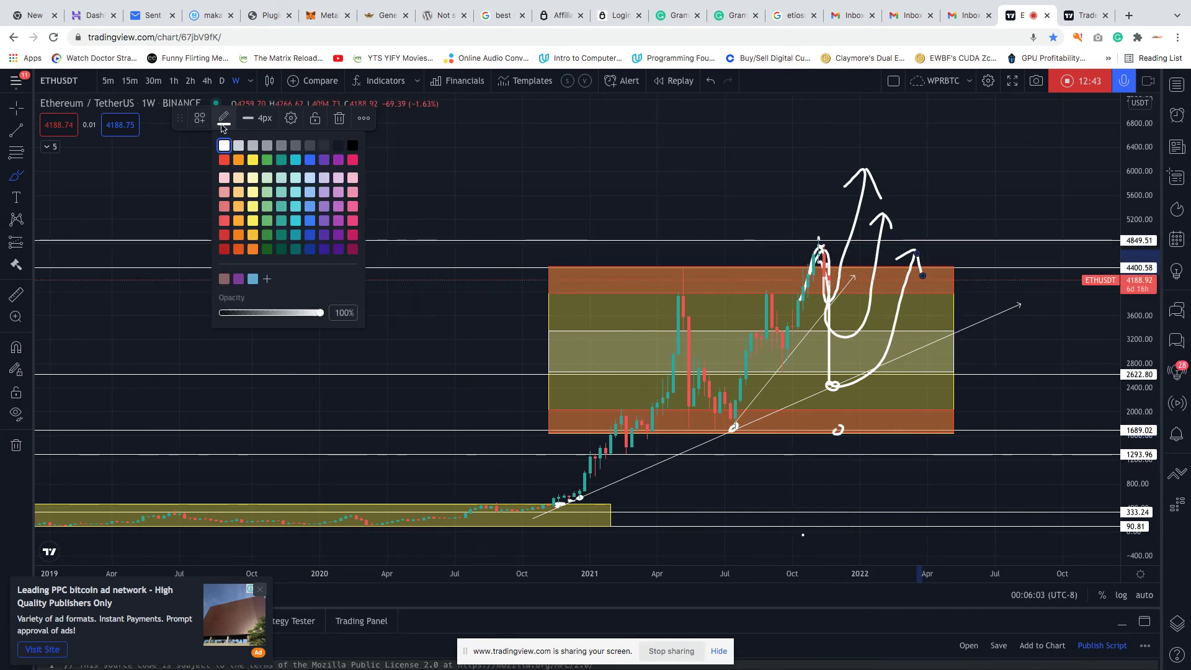
left_click(238, 248)
left_click(222, 124)
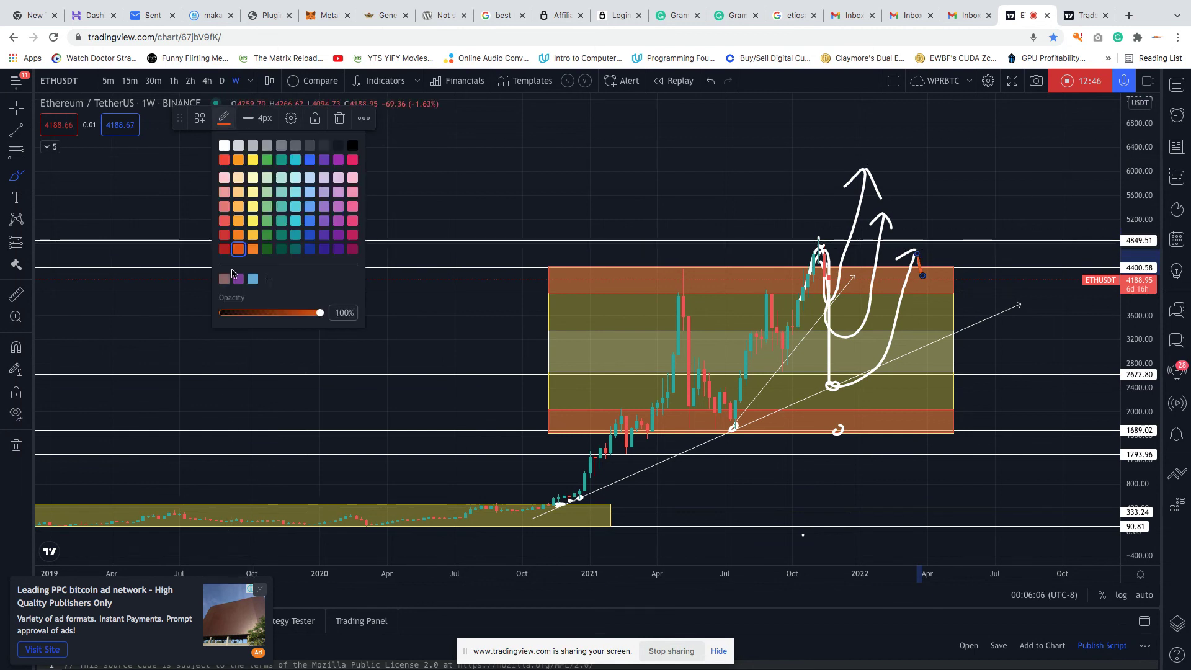
left_click(224, 249)
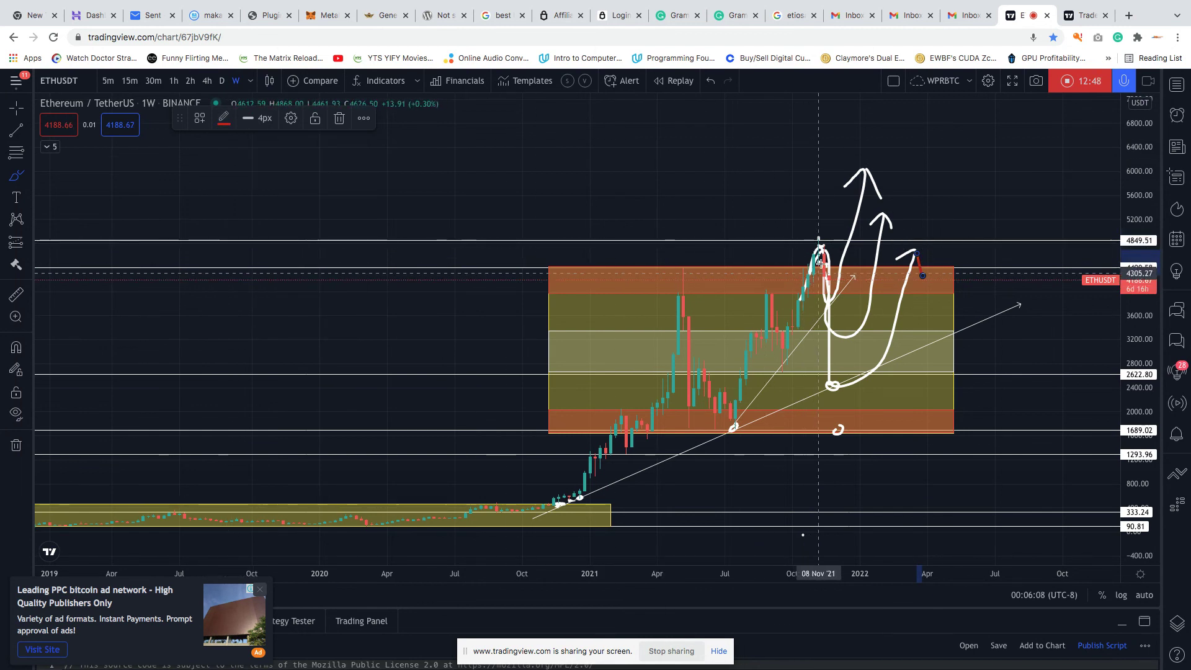
left_click_drag(822, 247, 838, 382)
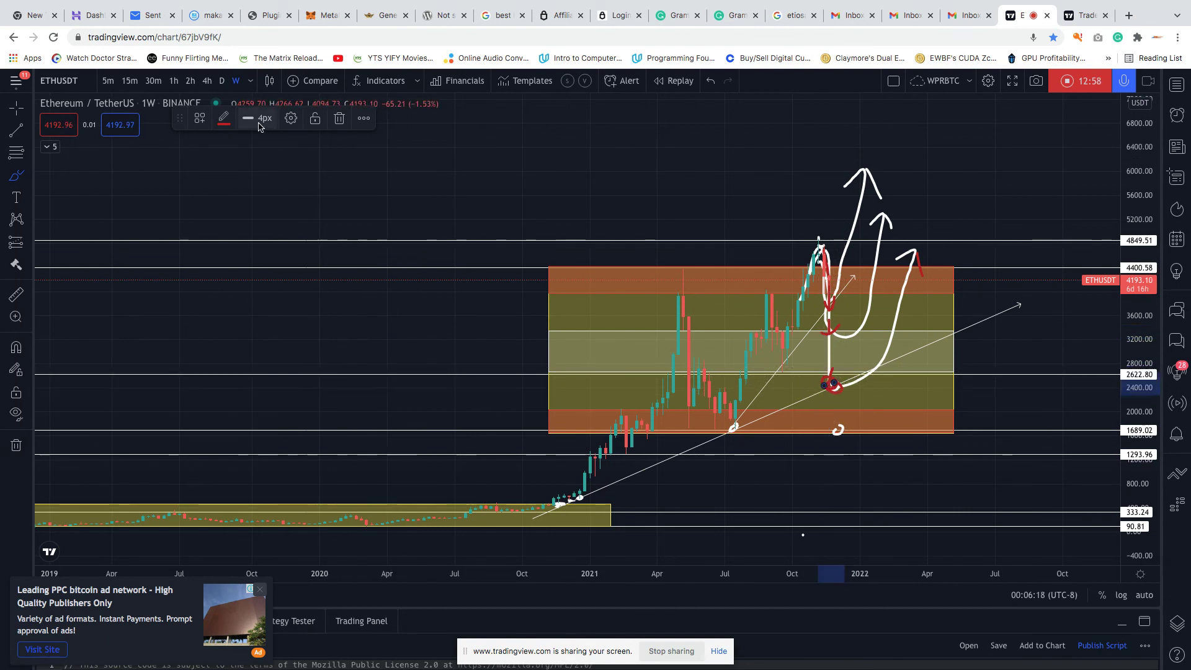
Change the brush colour to green
left_click(224, 117)
left_click(263, 159)
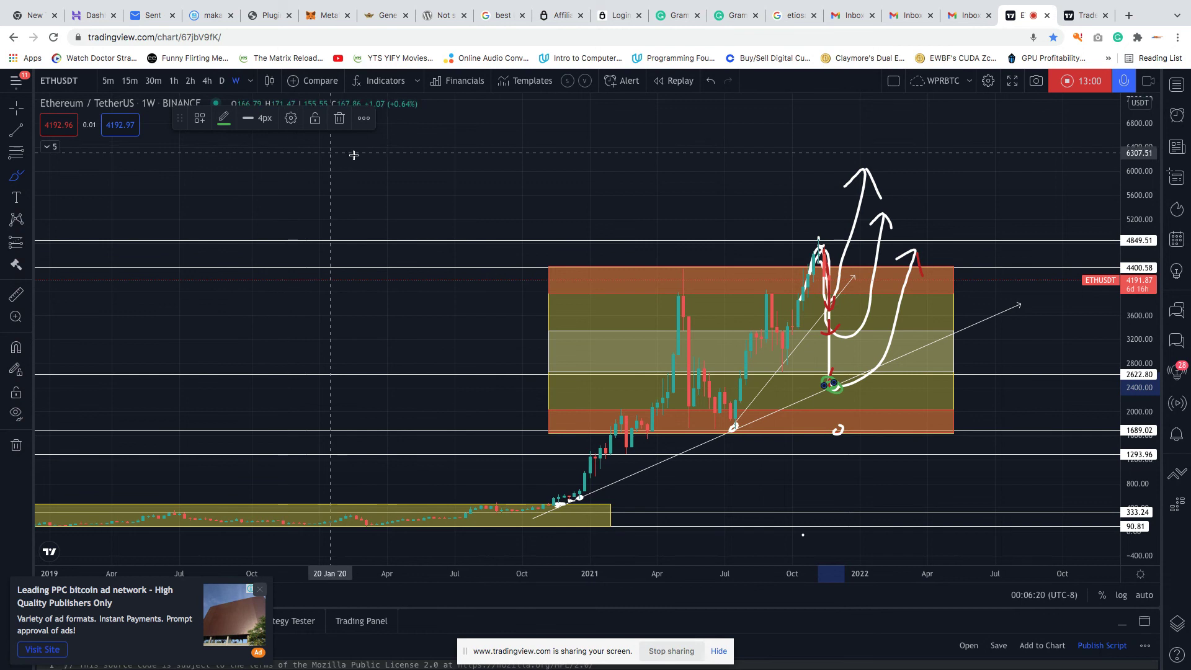